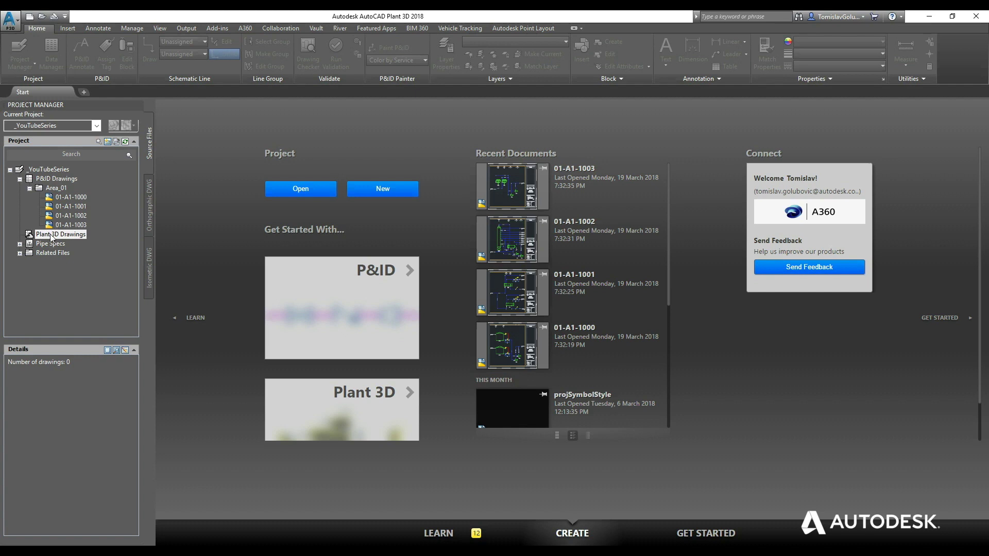
Add a new folder named Equipment under Plant 3D Drawings.
{"action": "right_click", "coordinate": [52, 237]}
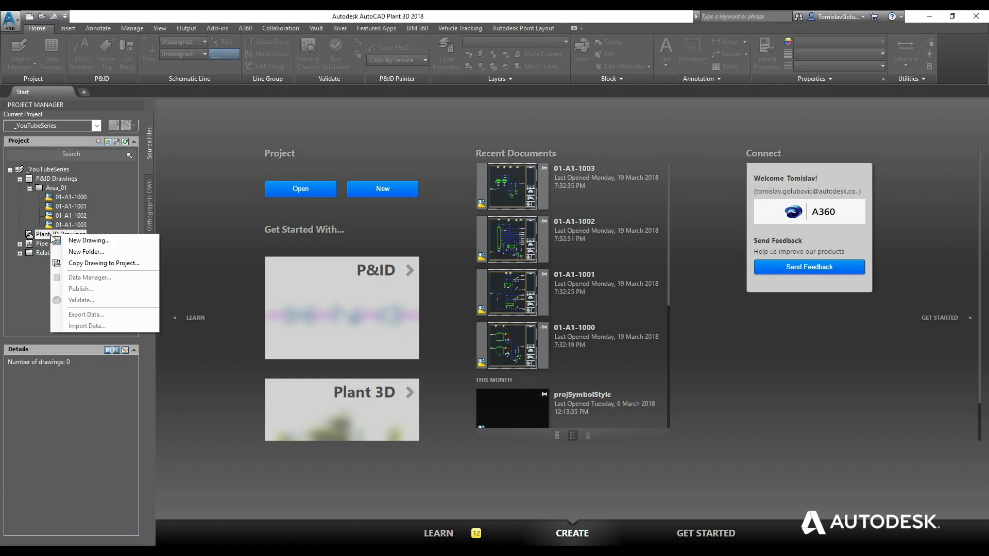
{"action": "left_click", "coordinate": [68, 252]}
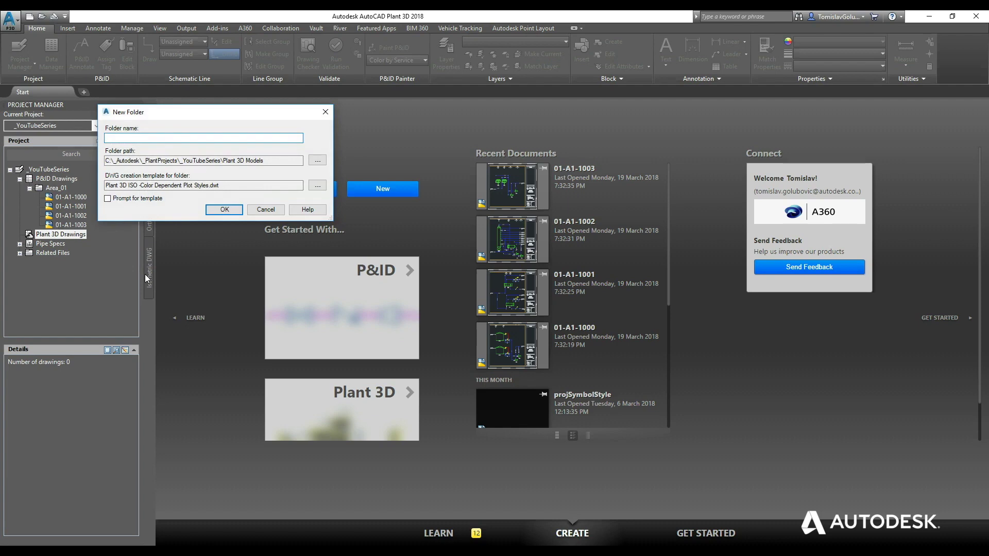
{"action": "type", "text": "Equipment"}
{"action": "left_click", "coordinate": [222, 210]}
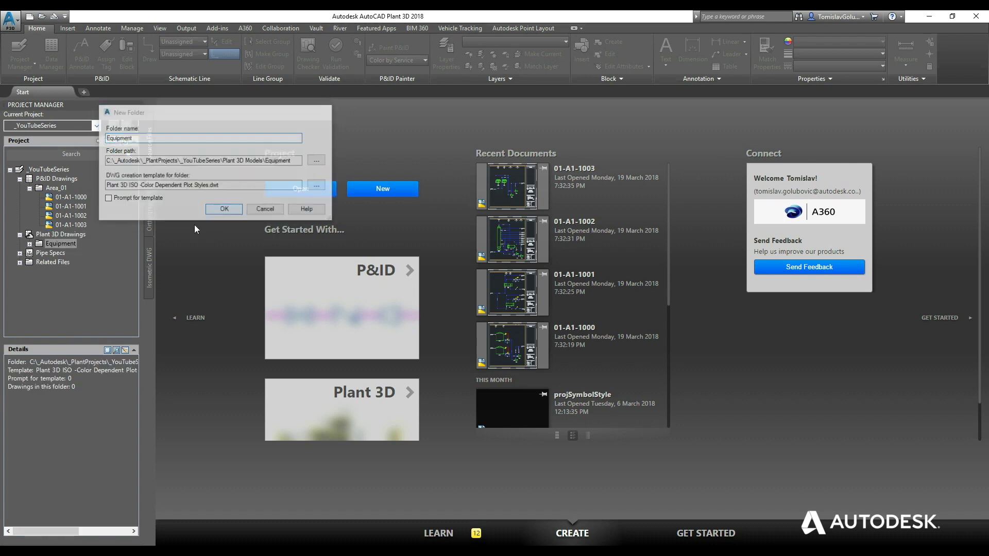
Create the new drawing 01-EQP-1000 inside the Equipment folder.
{"action": "left_click", "coordinate": [64, 245]}
{"action": "right_click", "coordinate": [65, 244]}
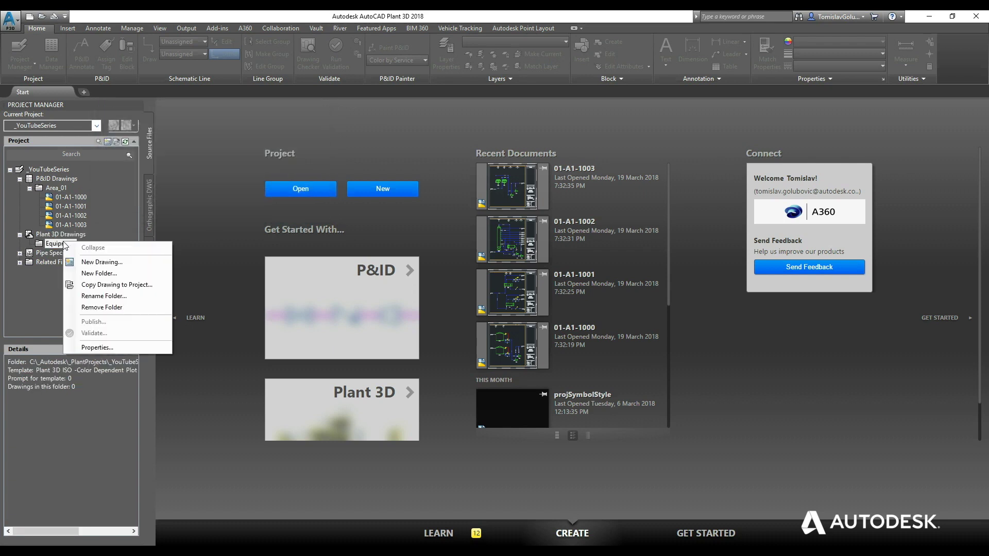
{"action": "left_click", "coordinate": [77, 263]}
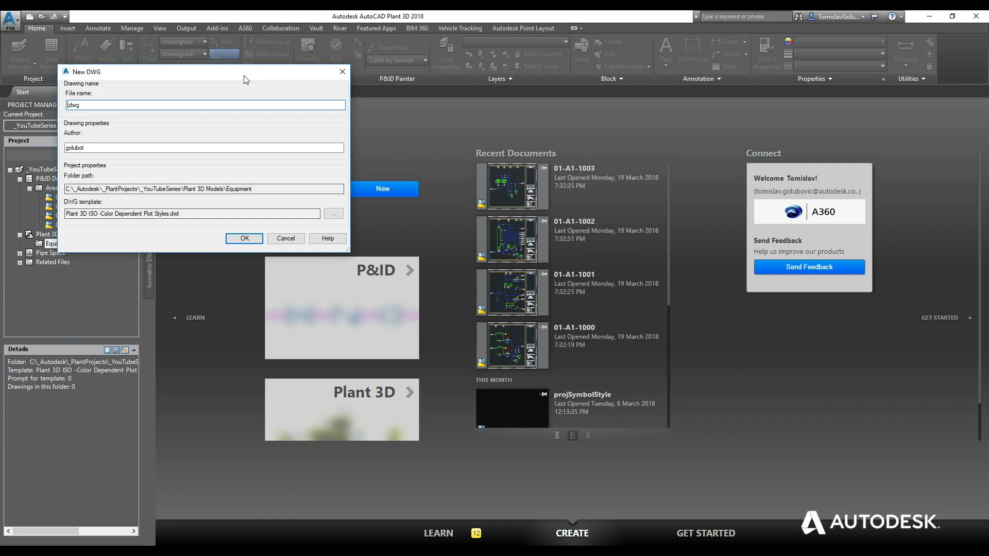
{"action": "left_click_drag", "start_coordinate": [241, 71], "coordinate": [471, 239]}
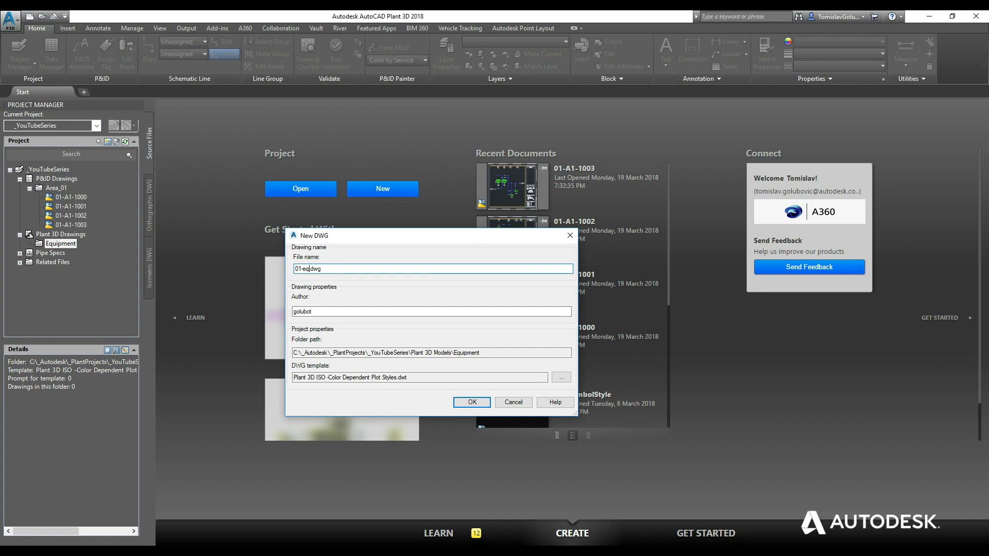
{"action": "key", "text": "Caps_Lock"}
{"action": "type", "text": "EQP-1000"}
{"action": "key", "text": "Tab"}
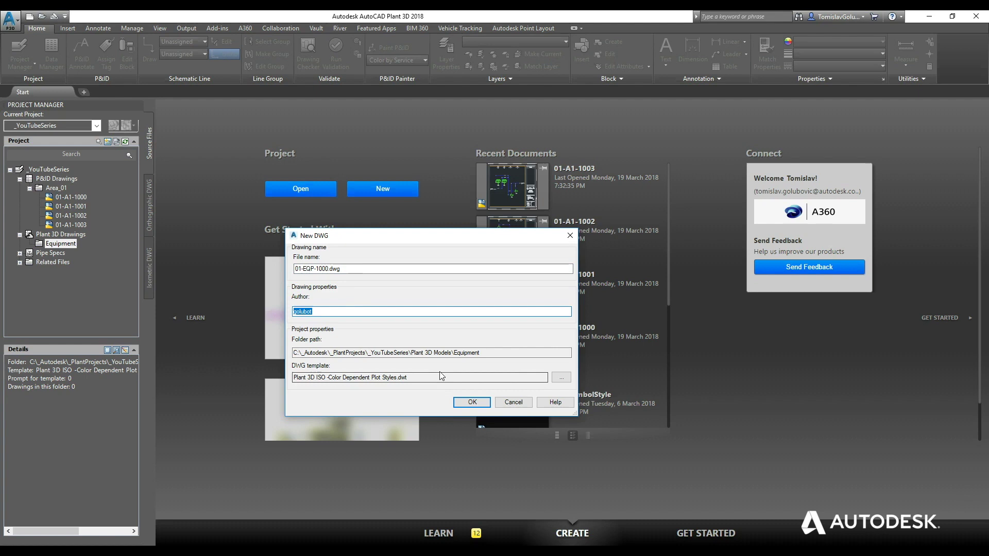
{"action": "key", "text": "Return"}
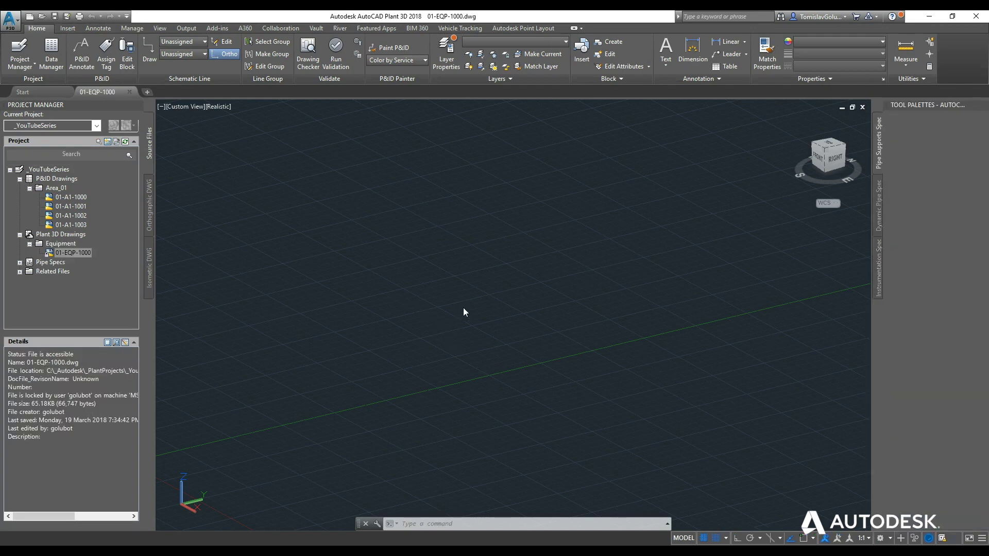
Change the workspace from PID PIP to 3D Piping.
{"action": "left_click", "coordinate": [458, 305]}
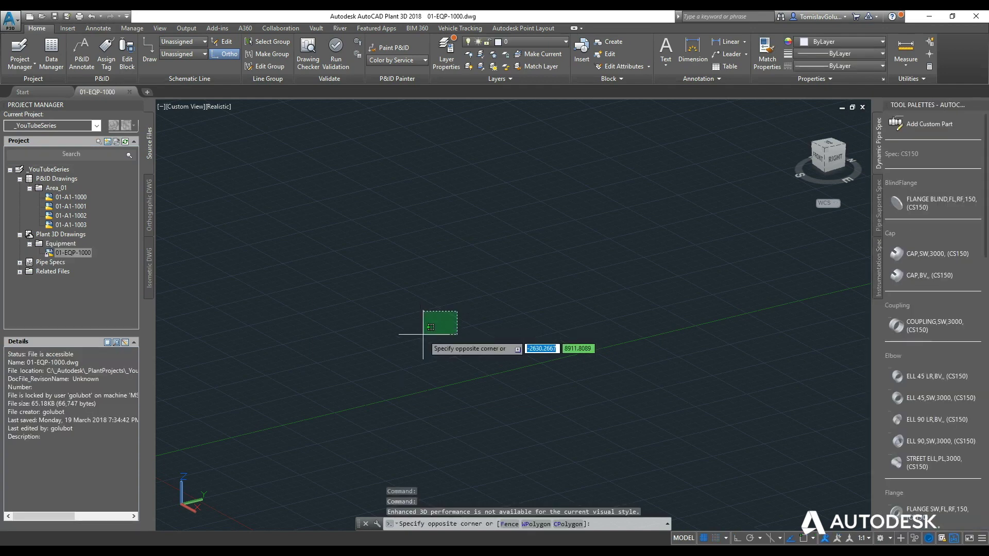
{"action": "left_click", "coordinate": [552, 298]}
{"action": "scroll", "coordinate": [427, 268], "scroll_direction": "down", "scroll_amount": 2}
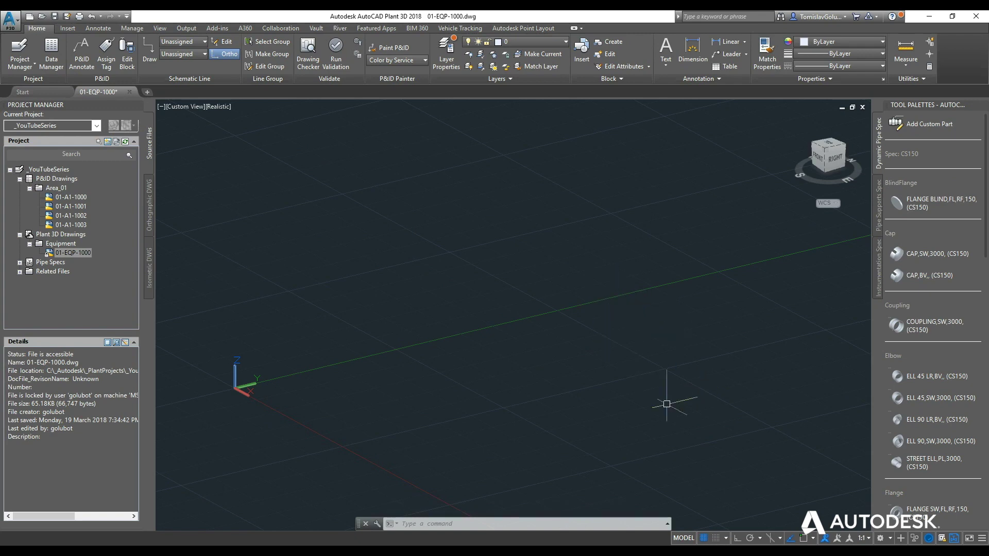
{"action": "left_click", "coordinate": [887, 539]}
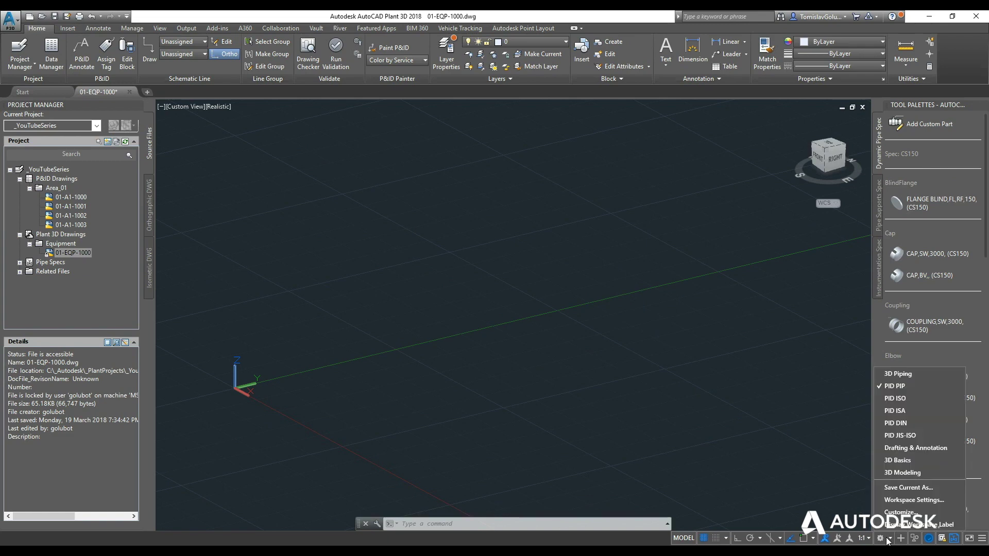
{"action": "left_click", "coordinate": [915, 376]}
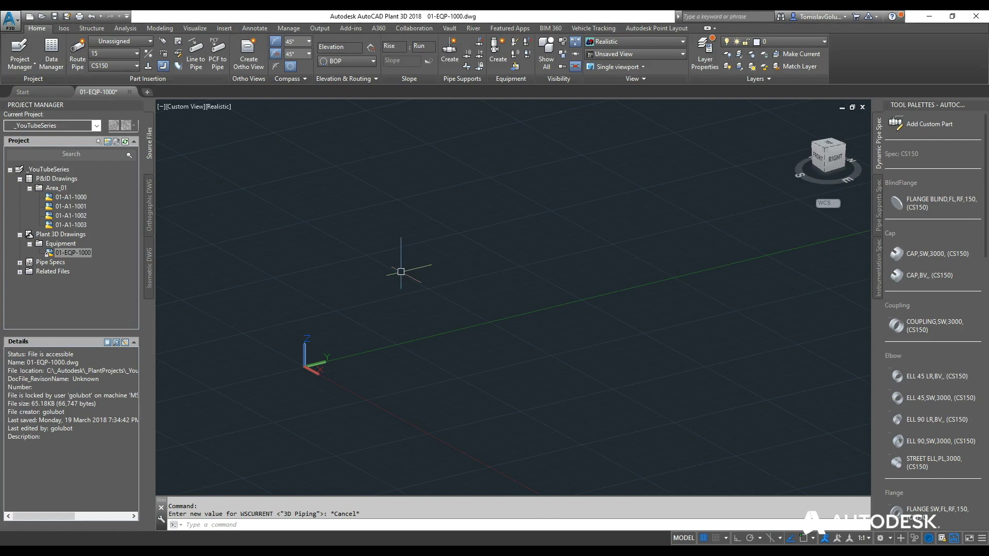
{"action": "middle_click_drag", "start_coordinate": [401, 297], "coordinate": [342, 269]}
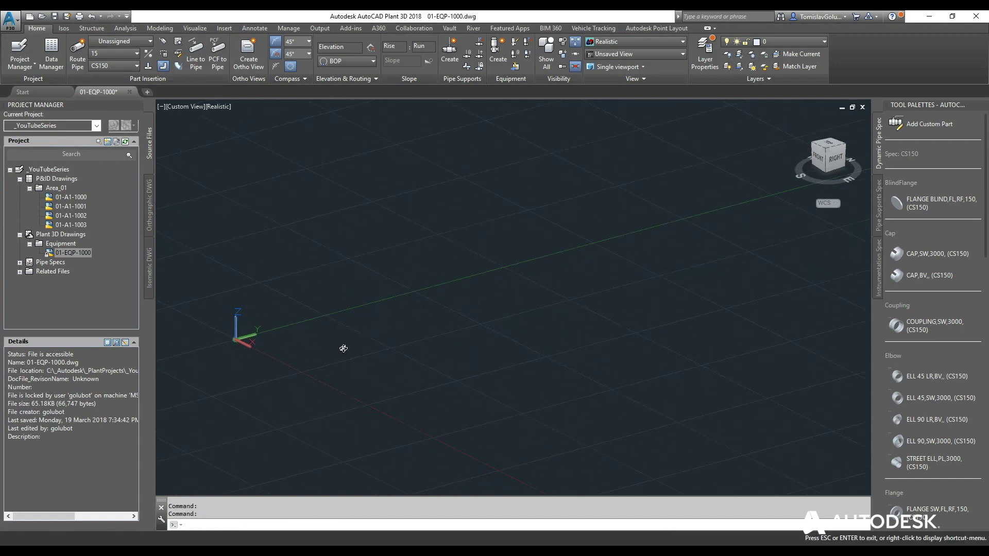
{"action": "middle_click_drag", "start_coordinate": [342, 347], "coordinate": [515, 382], "text": "shift"}
{"action": "middle_click_drag", "start_coordinate": [422, 278], "coordinate": [488, 312]}
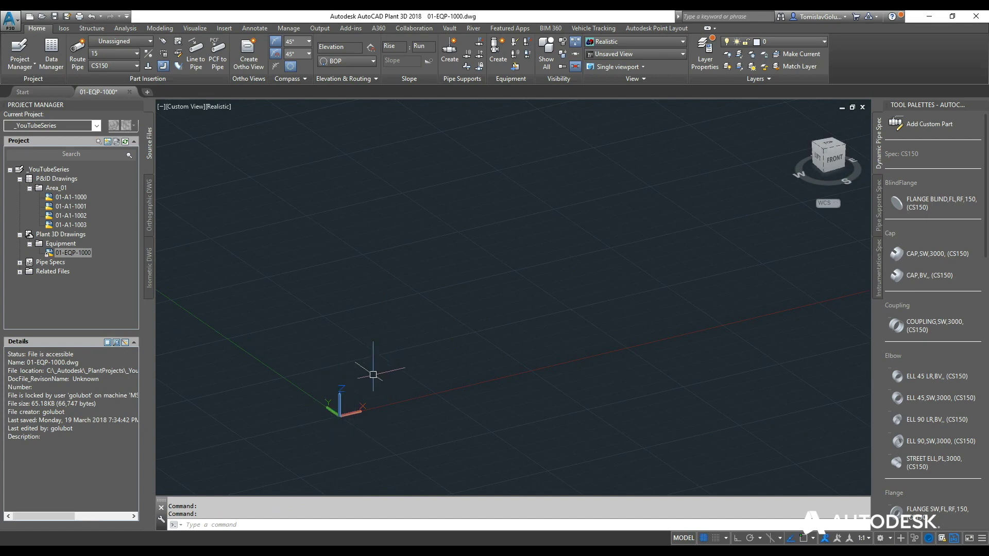
{"action": "scroll", "coordinate": [379, 380], "scroll_direction": "down", "scroll_amount": 2}
{"action": "left_click", "coordinate": [834, 150]}
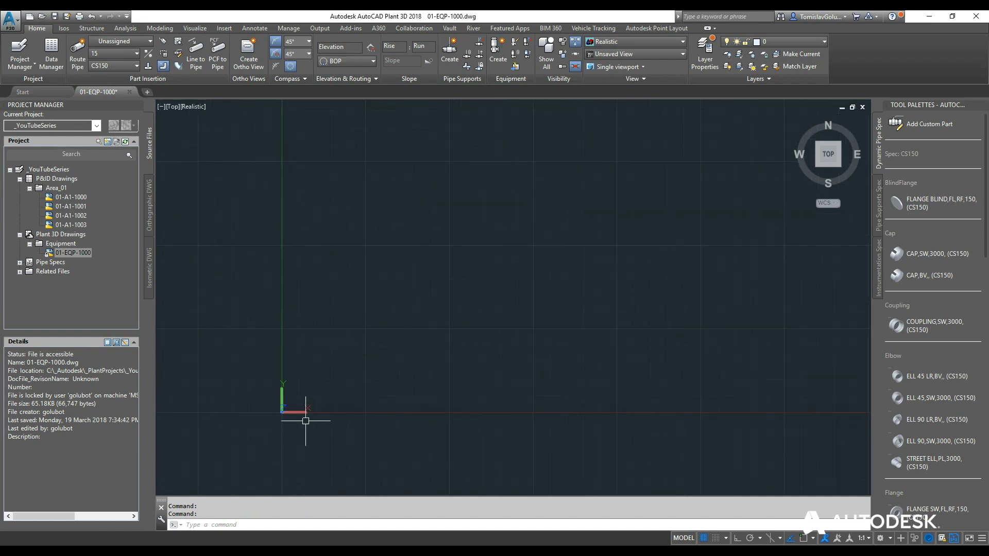
{"action": "scroll", "coordinate": [258, 401], "scroll_direction": "down", "scroll_amount": 1}
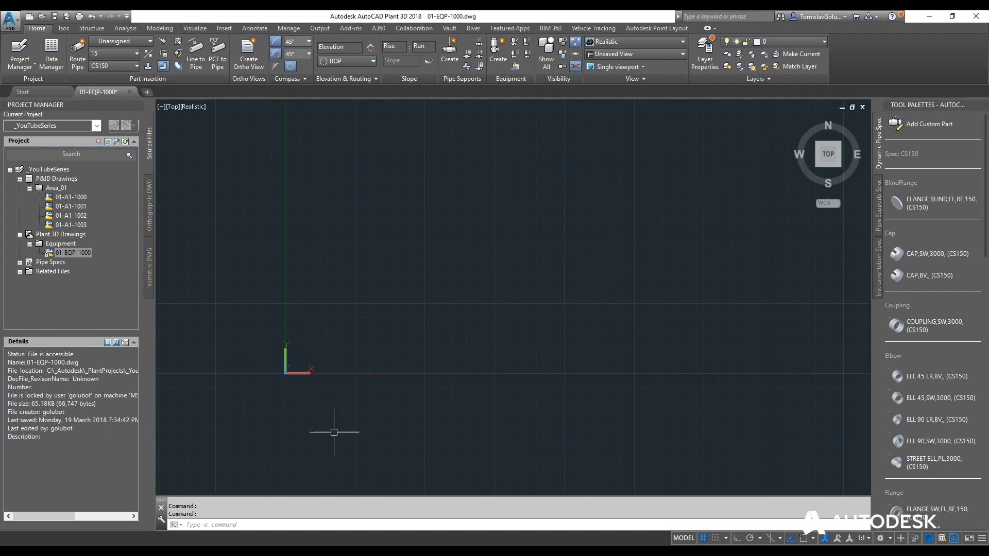
{"action": "middle_click_drag", "start_coordinate": [353, 364], "coordinate": [397, 354]}
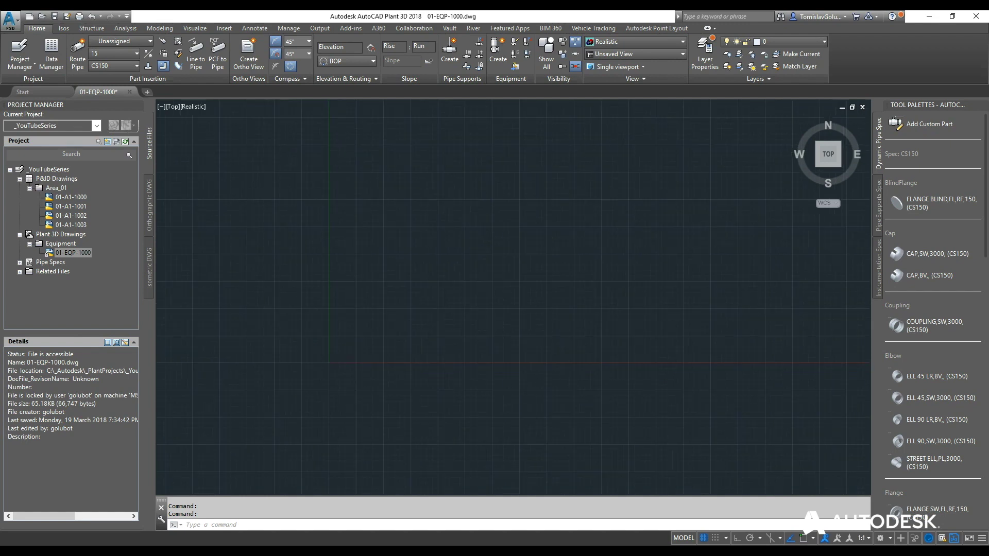
{"action": "middle_click_drag", "start_coordinate": [515, 205], "coordinate": [423, 273]}
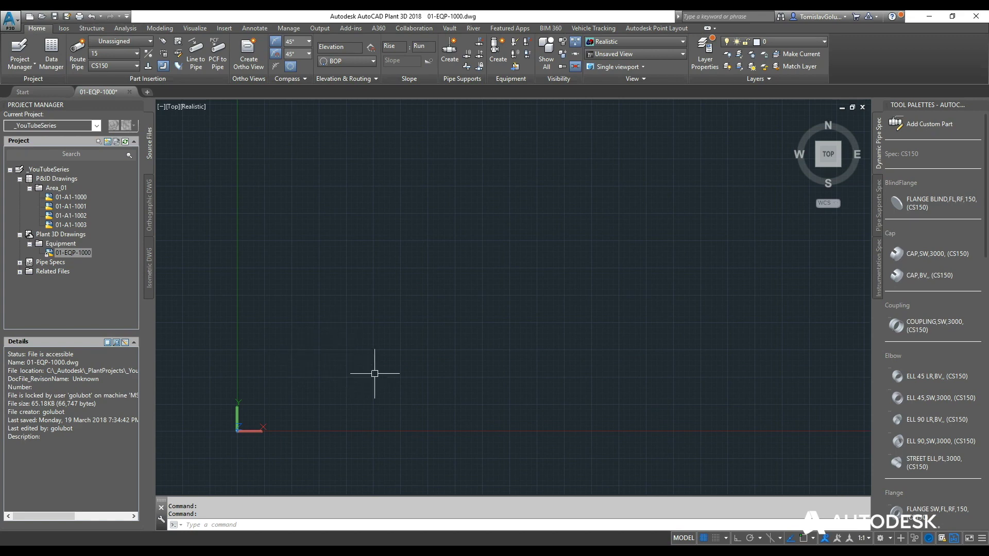
{"action": "middle_click_drag", "start_coordinate": [370, 360], "coordinate": [466, 246], "text": "shift"}
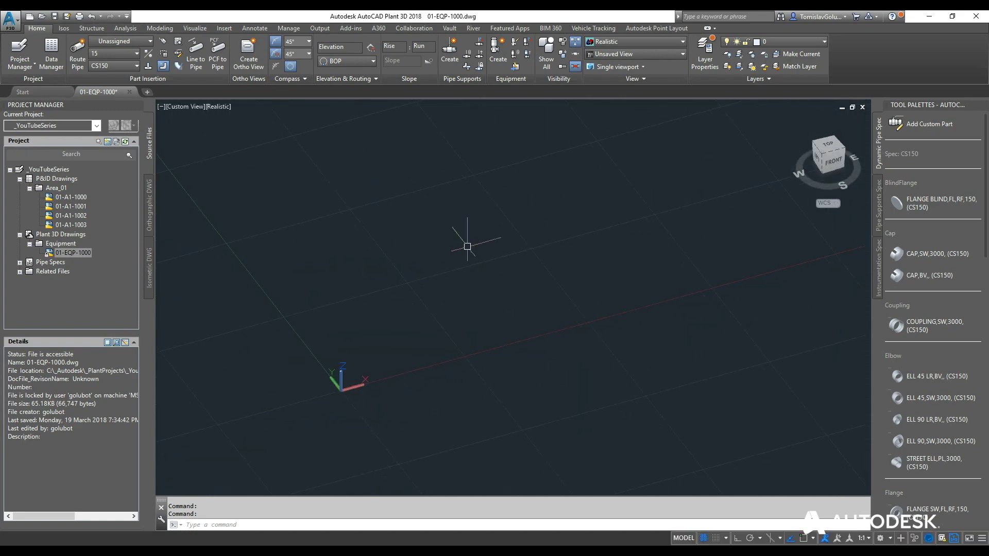
Open P&ID 01-A1-1000 for reference, then return to 01-EQP-1000 and launch Create Equipment.
{"action": "double_click", "coordinate": [71, 197]}
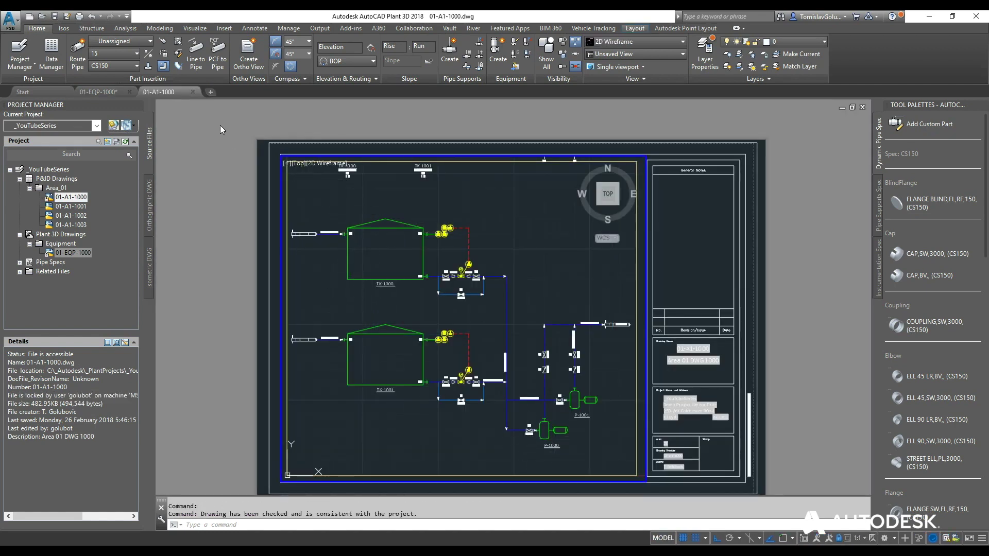
{"action": "left_click", "coordinate": [95, 92]}
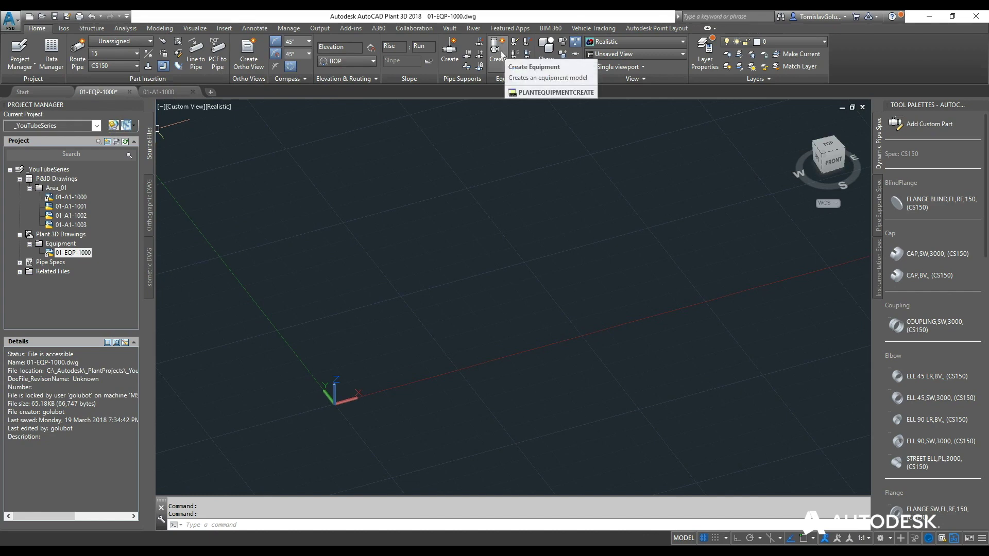
{"action": "left_click", "coordinate": [500, 50]}
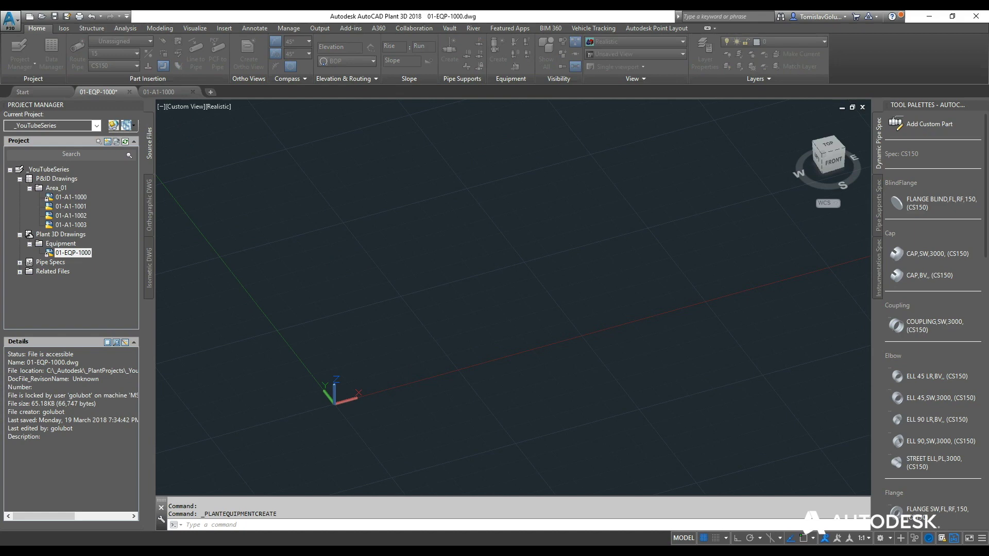
Preview Pump > Centrifugal Pump, then set the equipment type to Vessel > Vertical Vessel.
{"action": "left_click_drag", "start_coordinate": [694, 99], "coordinate": [349, 147]}
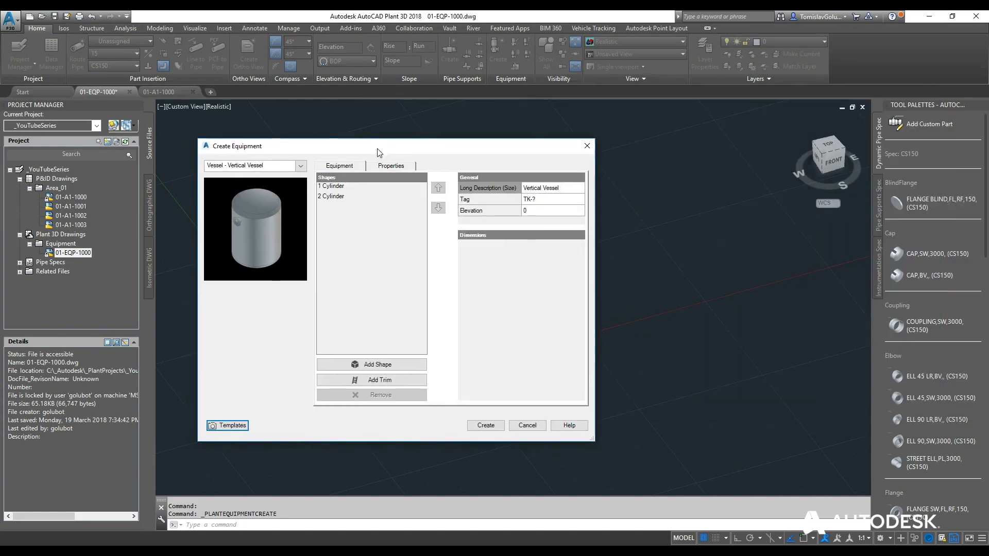
{"action": "left_click", "coordinate": [300, 166]}
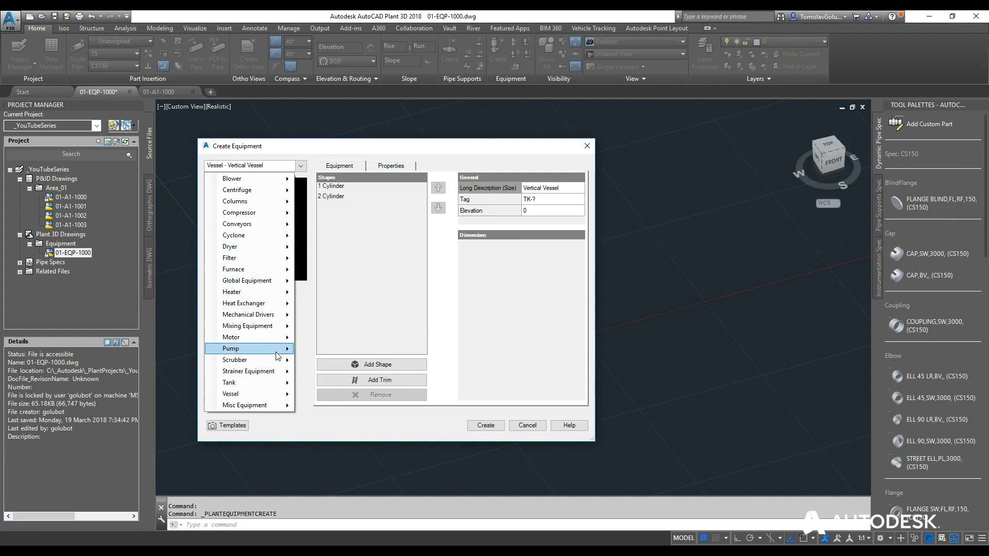
{"action": "mouse_move", "coordinate": [277, 355]}
{"action": "left_click", "coordinate": [330, 415]}
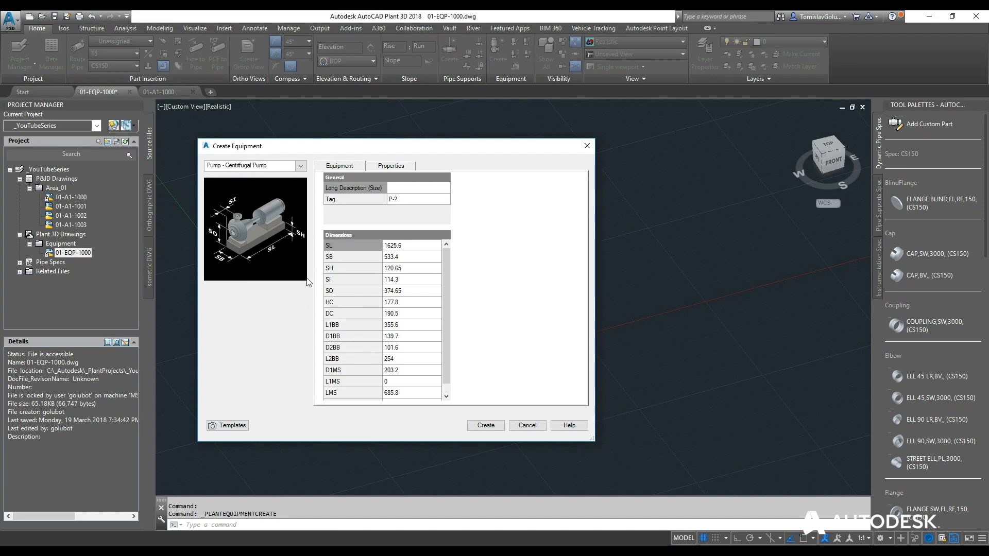
{"action": "left_click", "coordinate": [302, 166]}
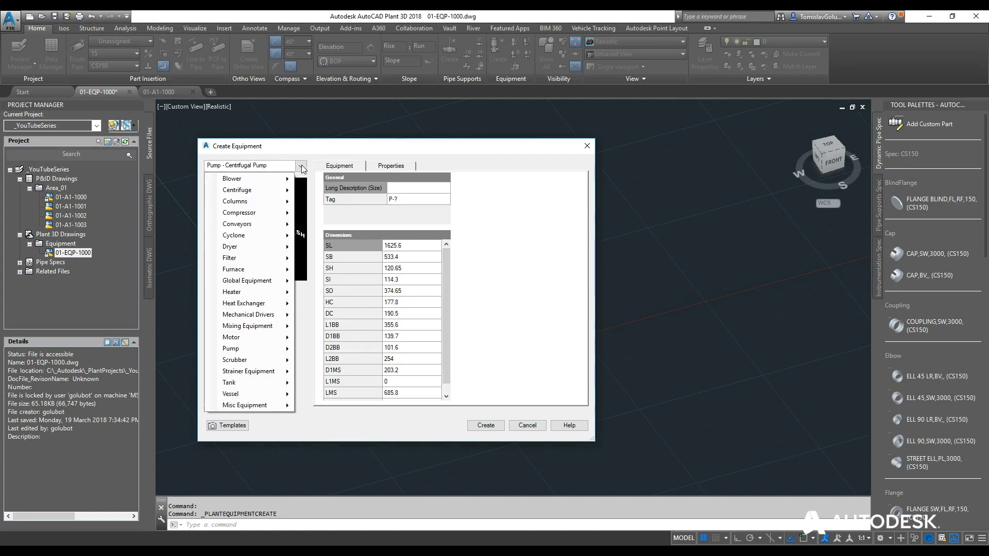
{"action": "mouse_move", "coordinate": [268, 394]}
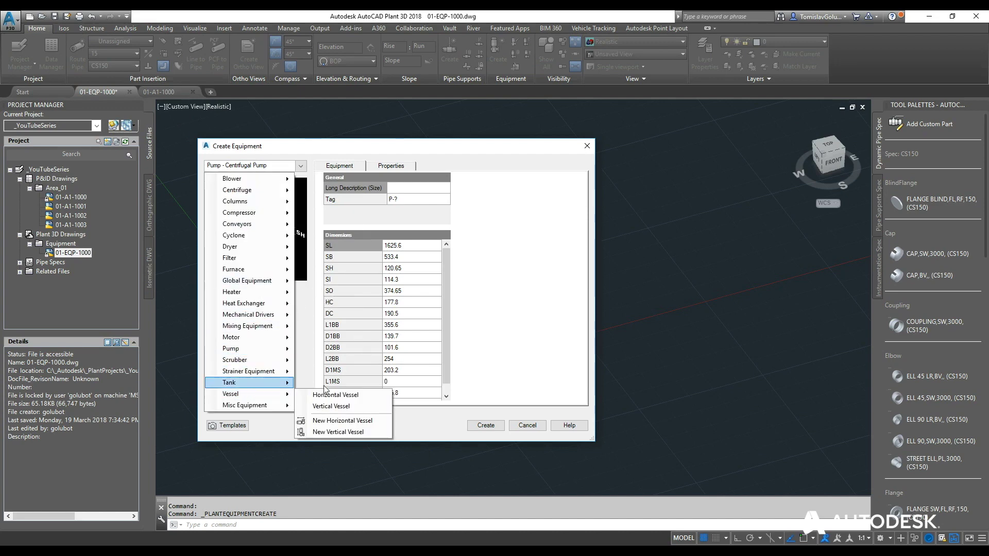
{"action": "left_click", "coordinate": [355, 412]}
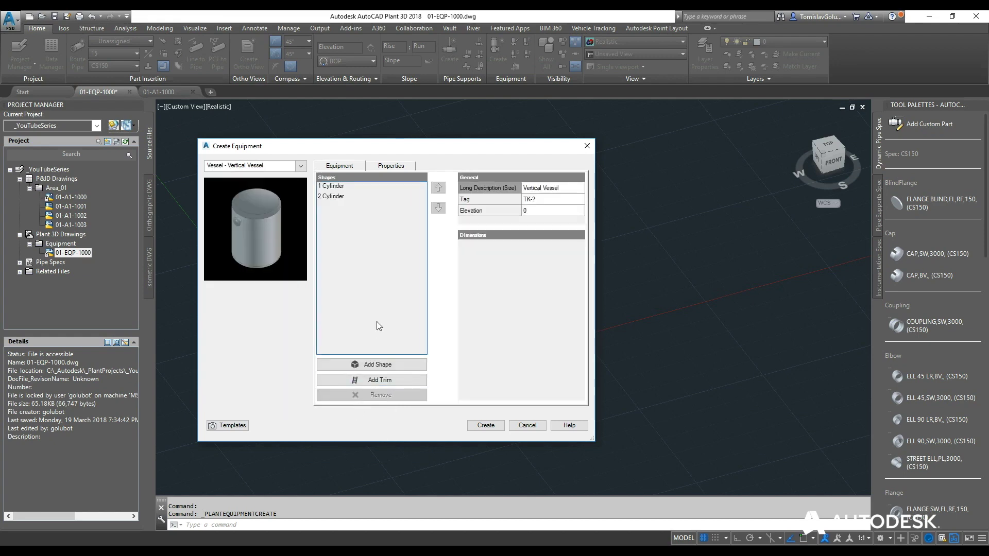
Add a Cone shape to the vessel and move it to the top of the shape list.
{"action": "left_click_drag", "start_coordinate": [405, 147], "coordinate": [643, 147]}
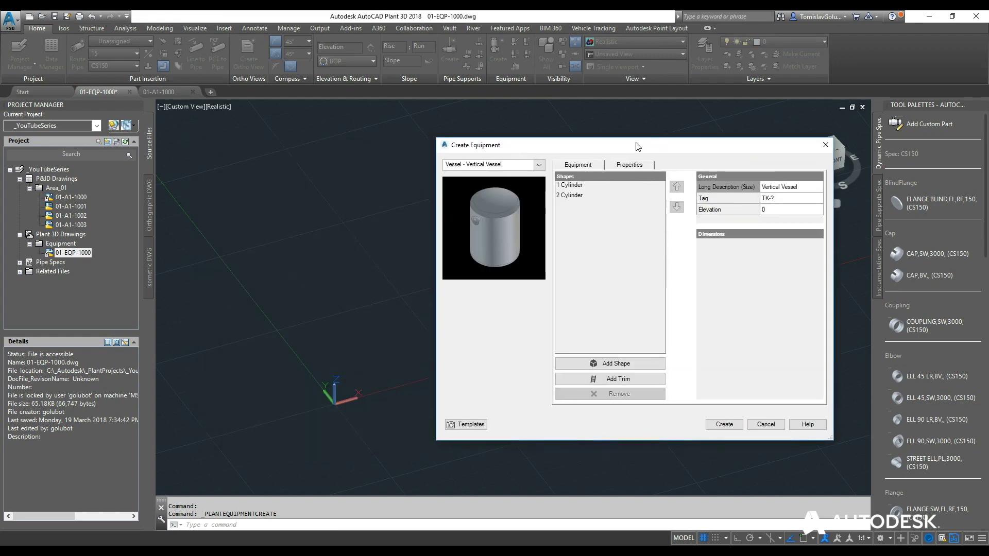
{"action": "left_click", "coordinate": [573, 190]}
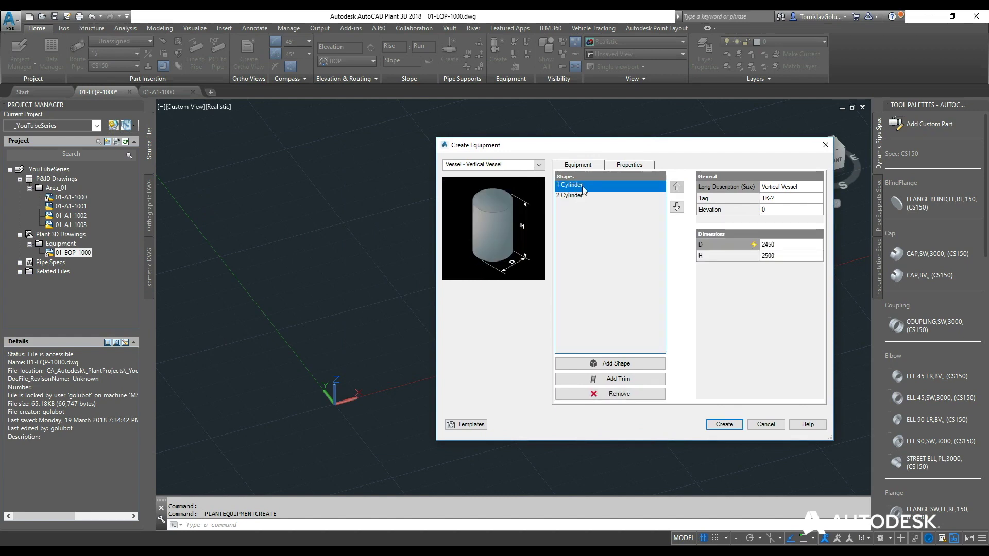
{"action": "left_click", "coordinate": [582, 194]}
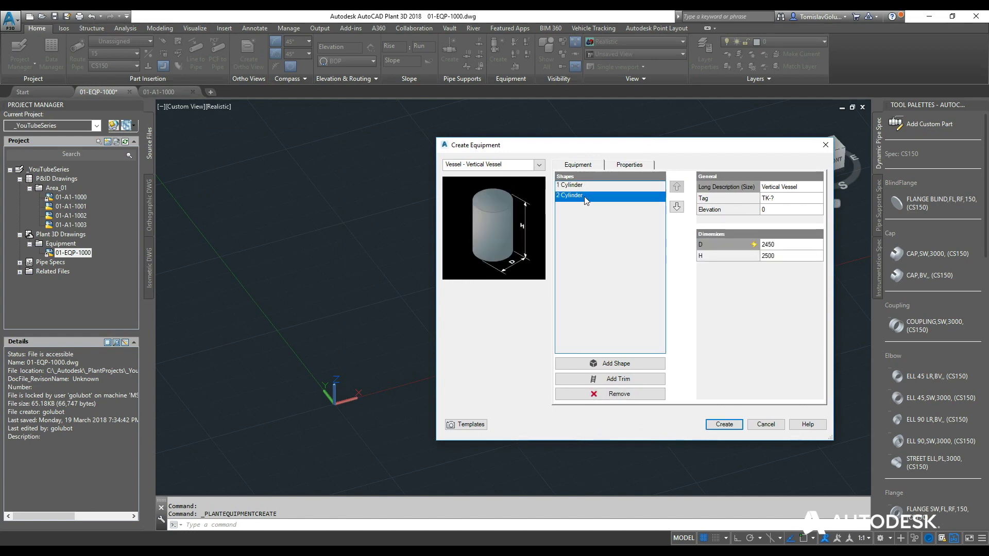
{"action": "left_click", "coordinate": [587, 188]}
{"action": "left_click", "coordinate": [593, 193]}
{"action": "left_click", "coordinate": [597, 185]}
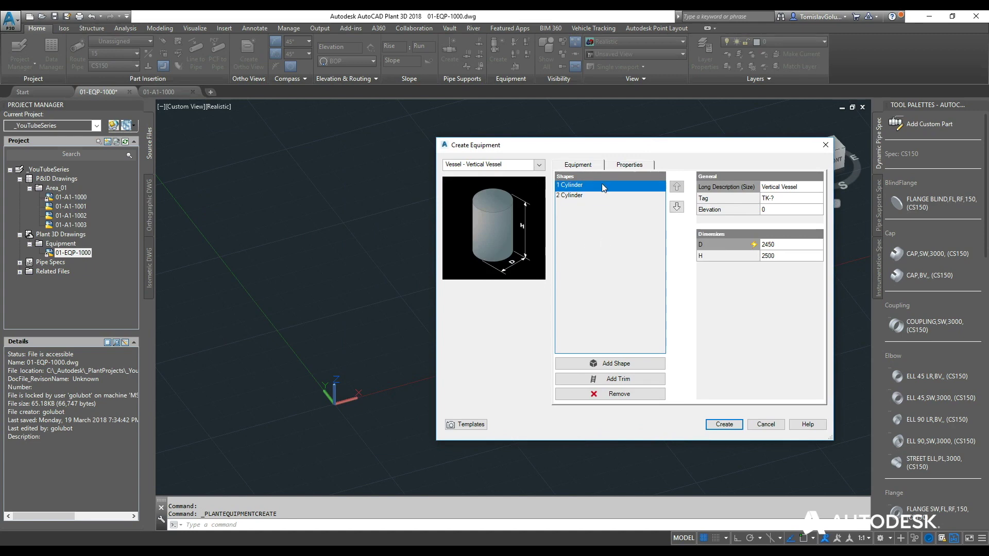
{"action": "left_click", "coordinate": [624, 363]}
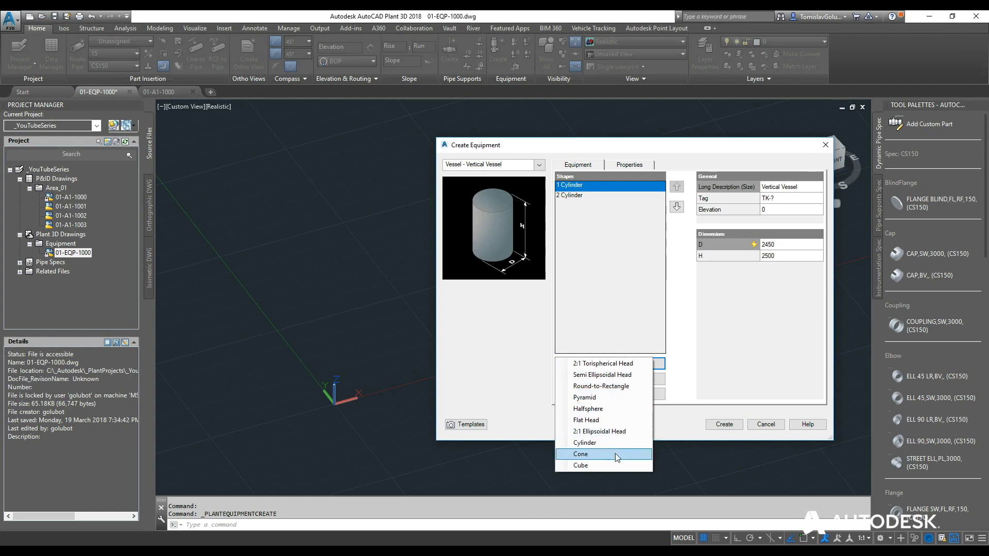
{"action": "left_click", "coordinate": [615, 453]}
{"action": "left_click", "coordinate": [676, 187]}
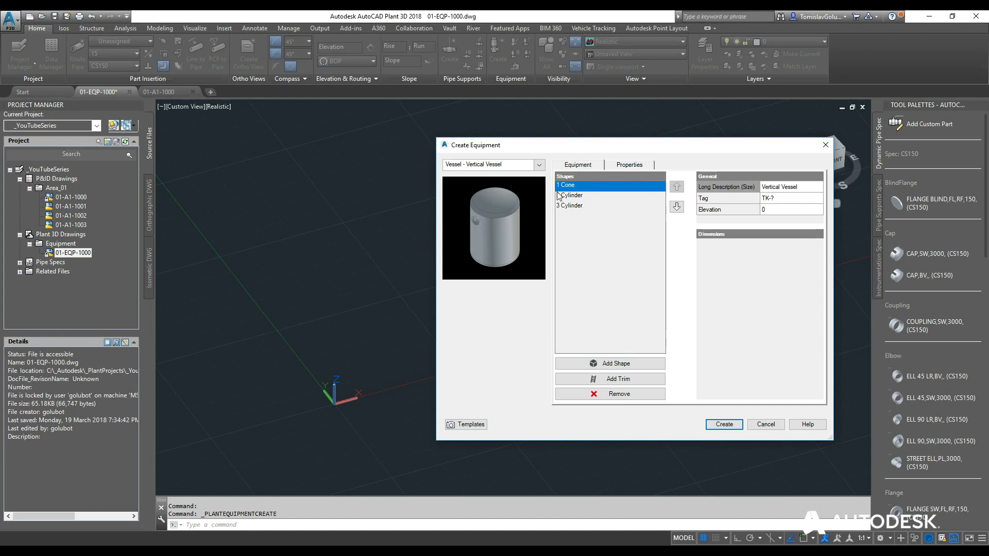
Size the 2 Cylinder shape to diameter 20000 and height 5000.
{"action": "left_click", "coordinate": [564, 196]}
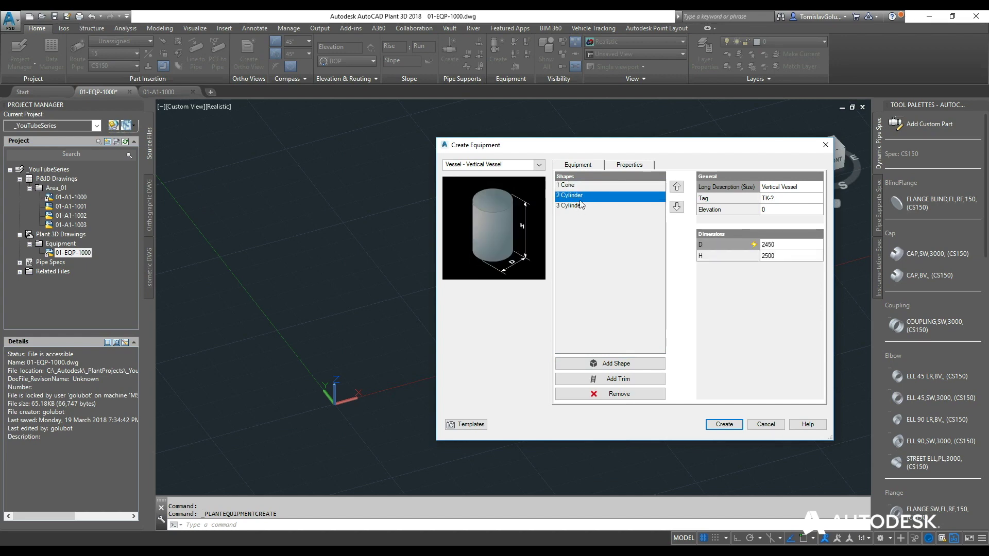
{"action": "left_click", "coordinate": [587, 210]}
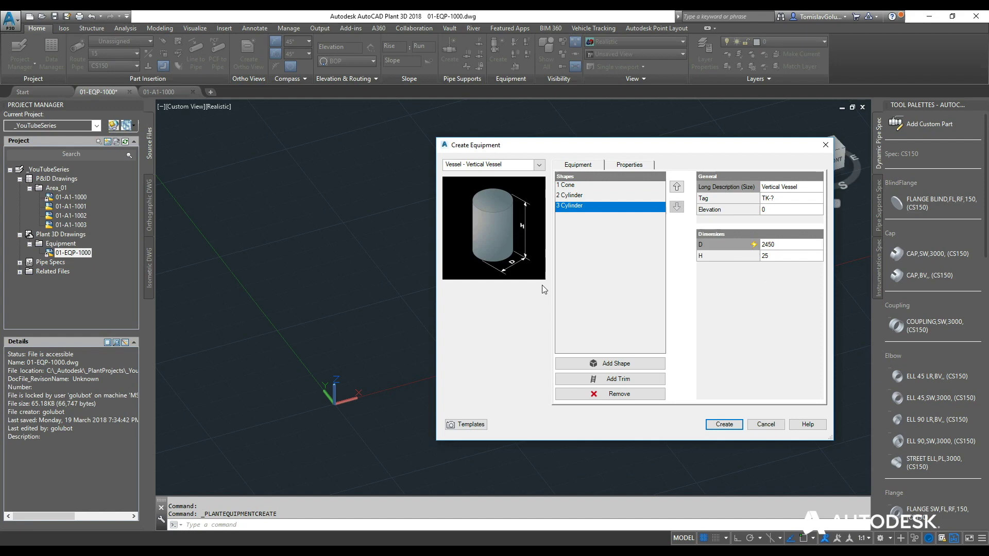
{"action": "left_click", "coordinate": [597, 195]}
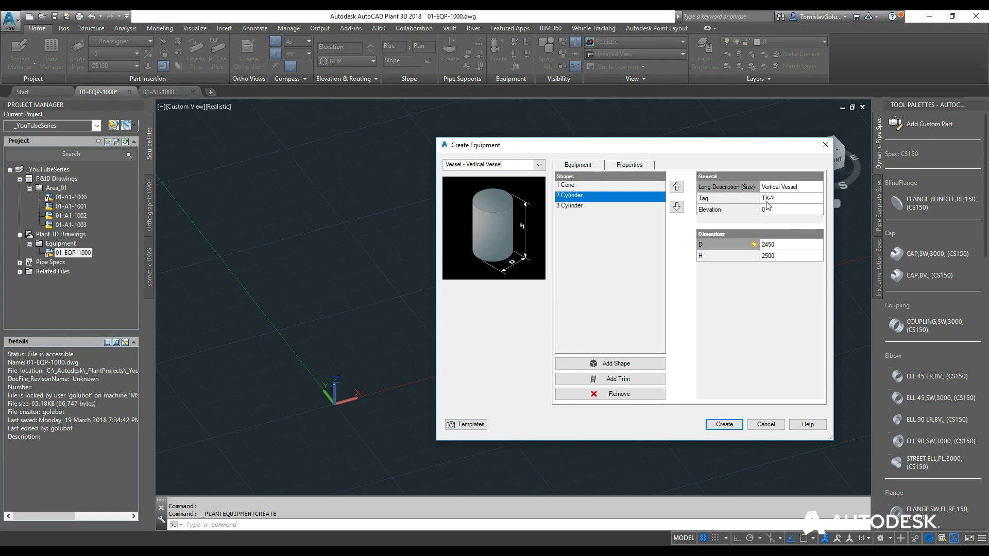
{"action": "left_click", "coordinate": [786, 245]}
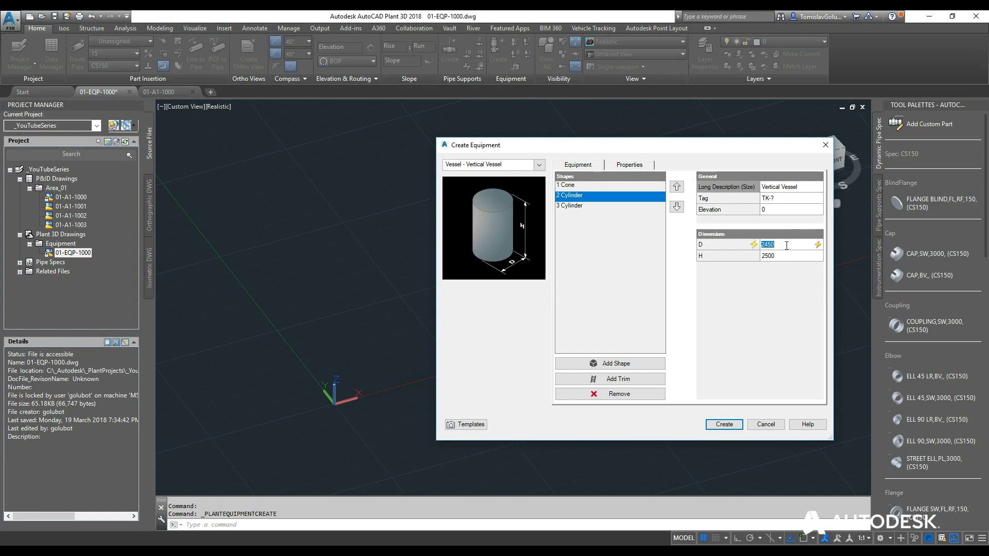
{"action": "type", "text": "20"}
{"action": "left_click", "coordinate": [796, 255]}
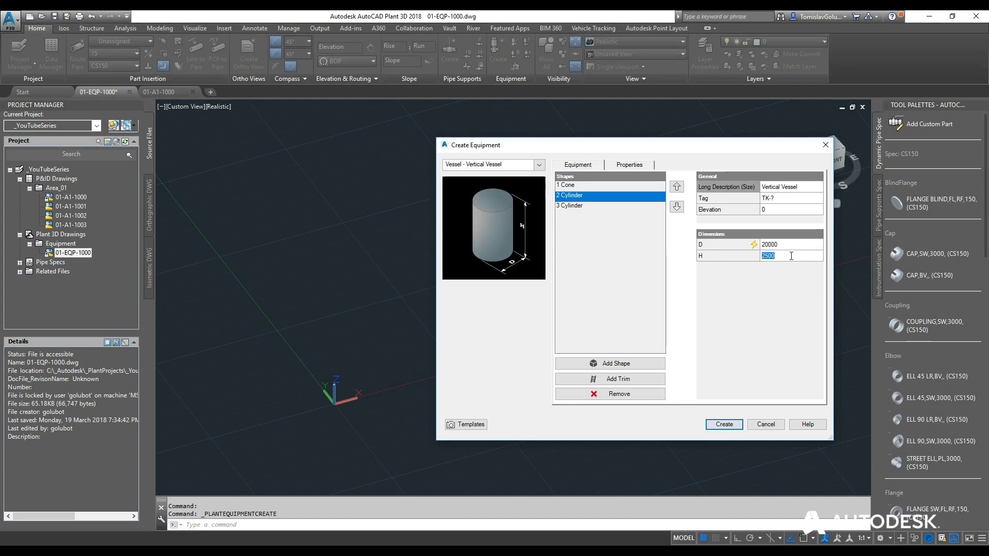
{"action": "type", "text": "50"}
Set the cone's top diameter D2 to 500 and its height to 1000.
{"action": "left_click", "coordinate": [616, 188]}
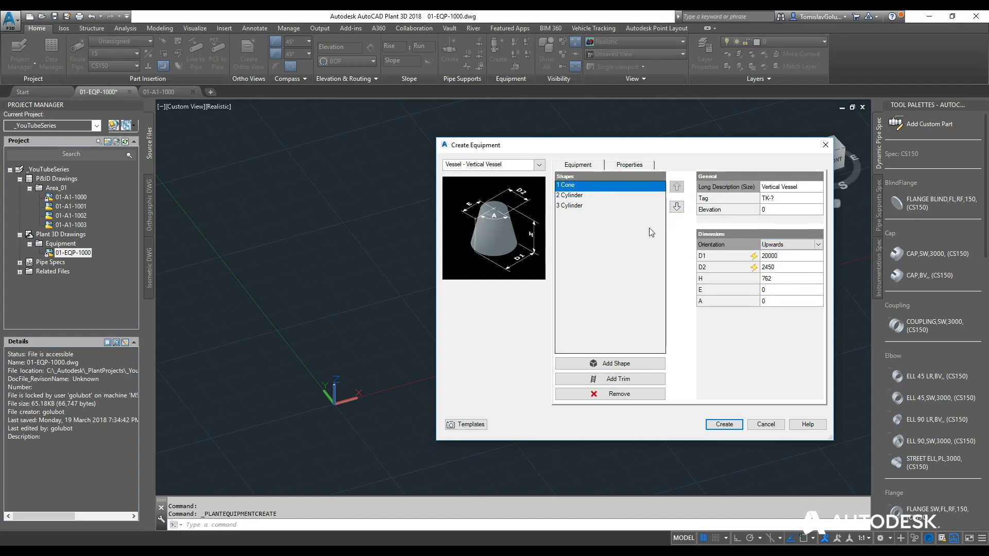
{"action": "left_click", "coordinate": [785, 269]}
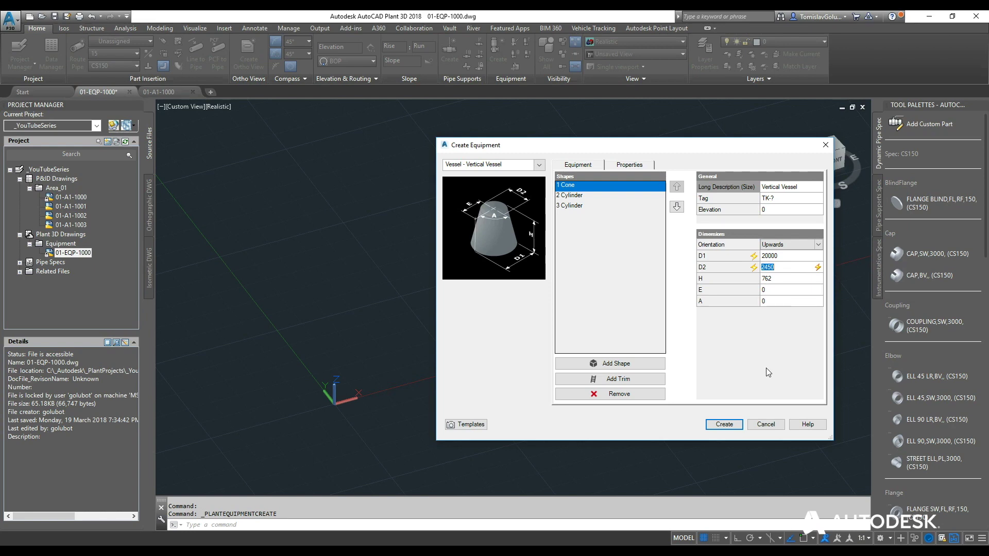
{"action": "type", "text": "500"}
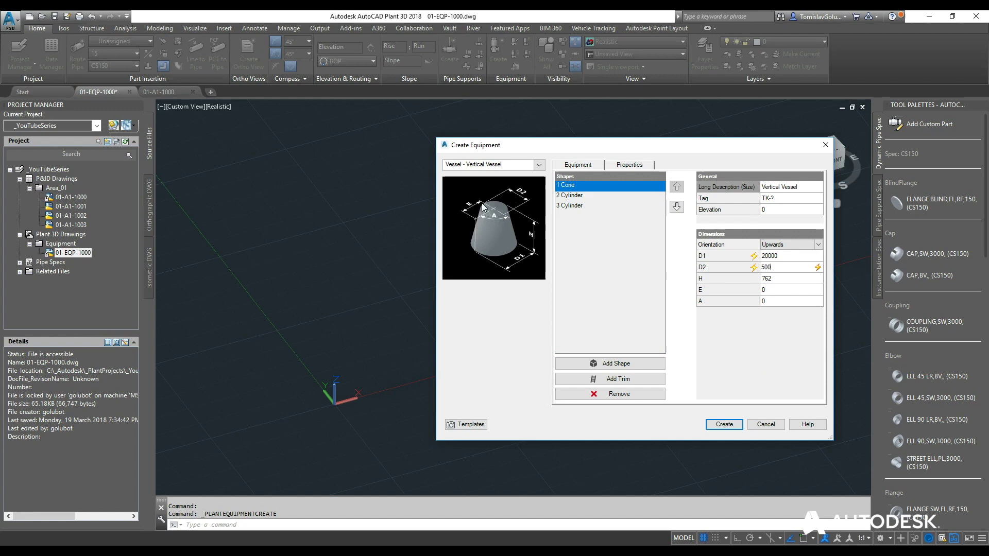
{"action": "left_click", "coordinate": [783, 279]}
{"action": "type", "text": "1000"}
{"action": "mouse_move", "coordinate": [702, 296]}
{"action": "mouse_move", "coordinate": [757, 307]}
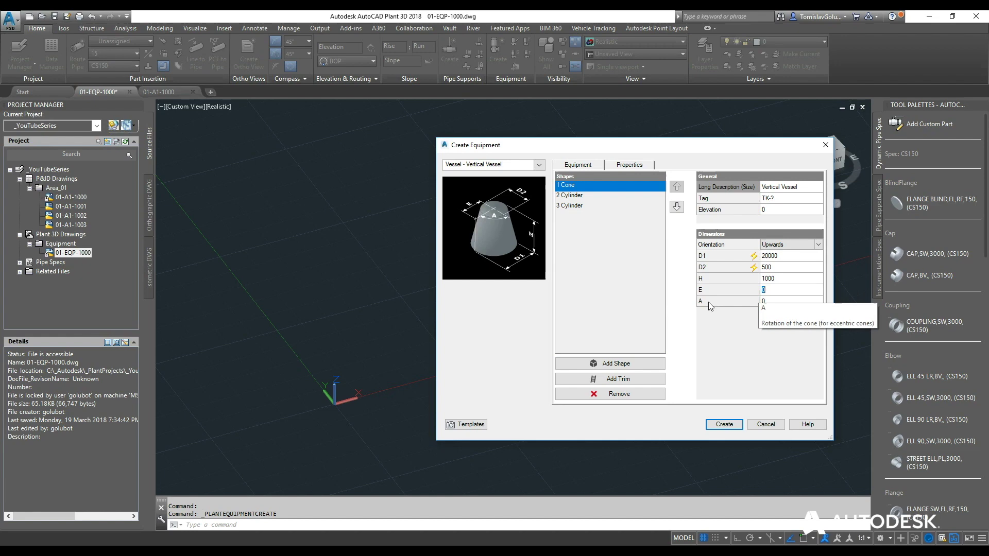
Edit the 3 Cylinder shape to diameter 21000 and height 600.
{"action": "left_click", "coordinate": [594, 198]}
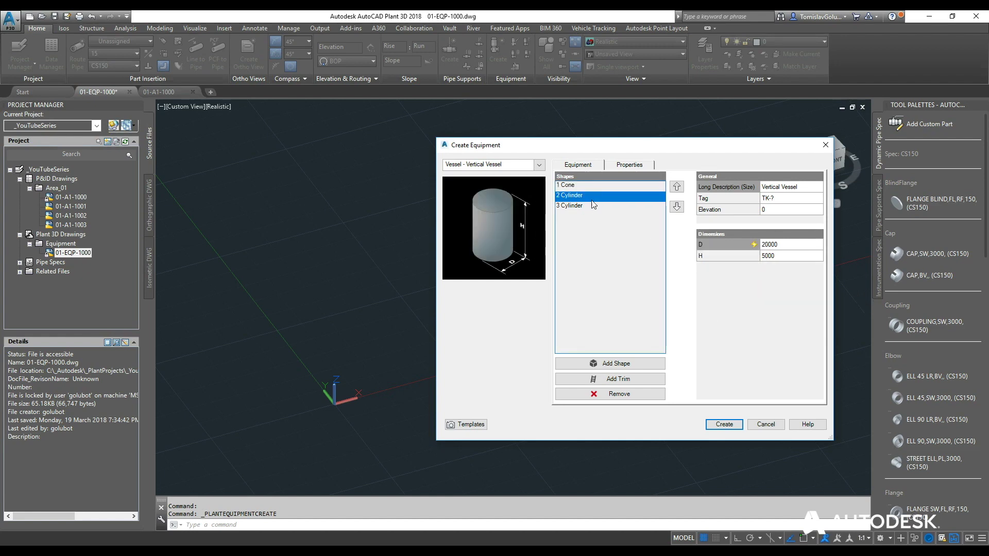
{"action": "left_click", "coordinate": [594, 204]}
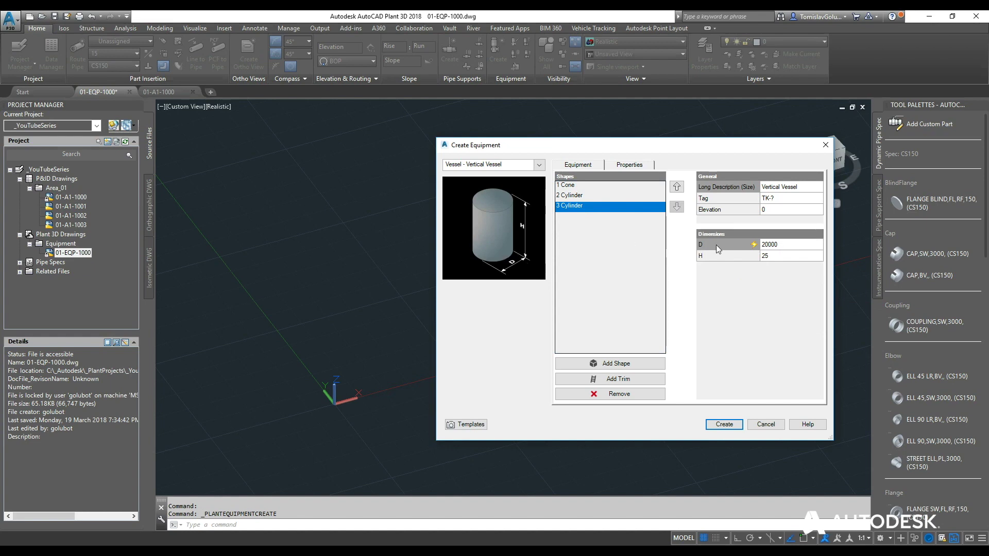
{"action": "left_click", "coordinate": [801, 249]}
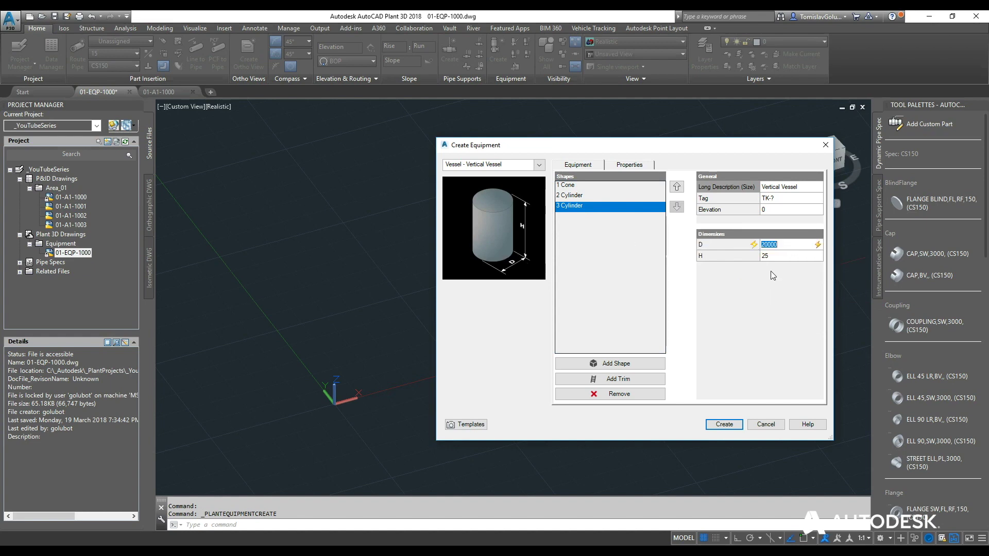
{"action": "left_click", "coordinate": [781, 246]}
{"action": "left_click_drag", "start_coordinate": [764, 244], "coordinate": [768, 244]}
{"action": "type", "text": "1"}
{"action": "type", "text": "600"}
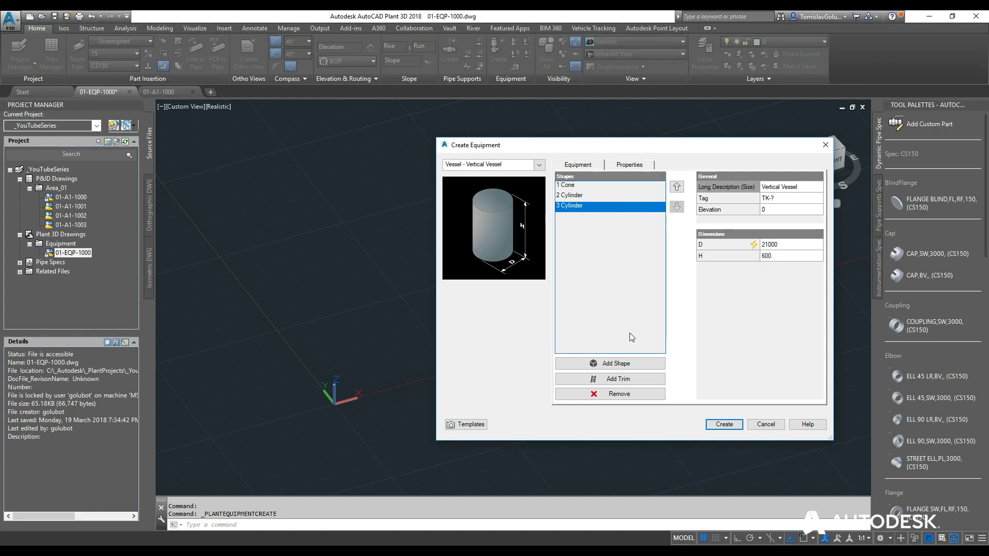
Recheck the second cylinder and dismiss the Add Trim list without adding a trim.
{"action": "left_click", "coordinate": [603, 196]}
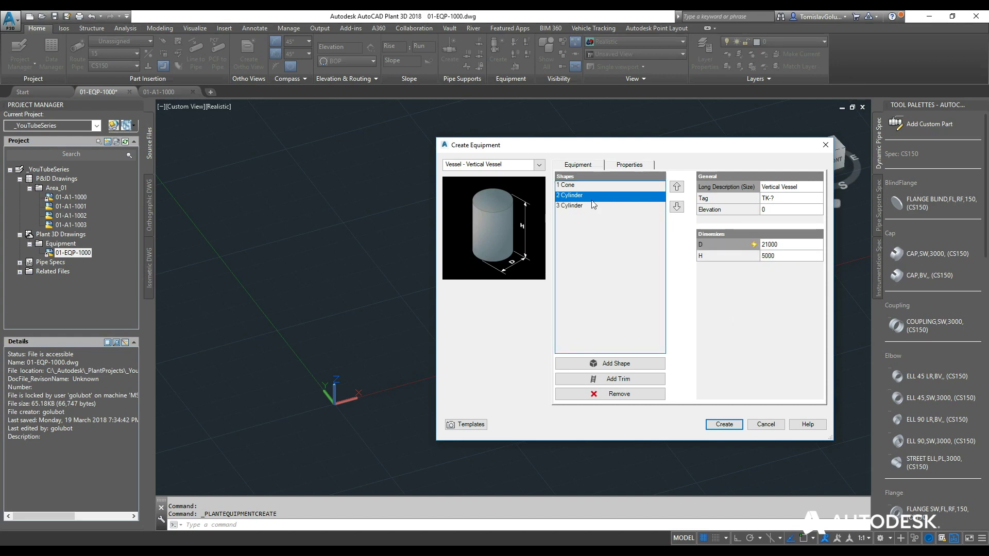
{"action": "left_click", "coordinate": [598, 382]}
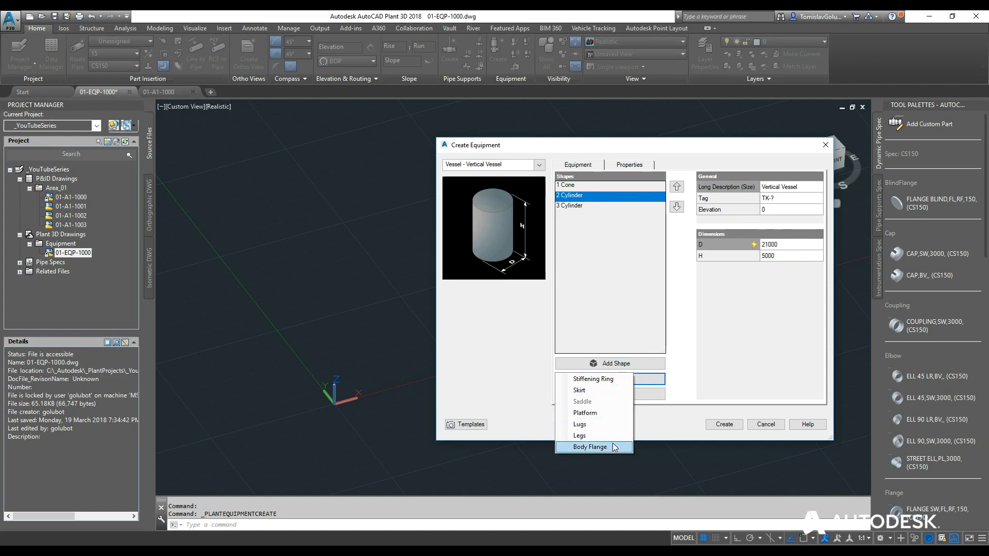
{"action": "left_click", "coordinate": [621, 380]}
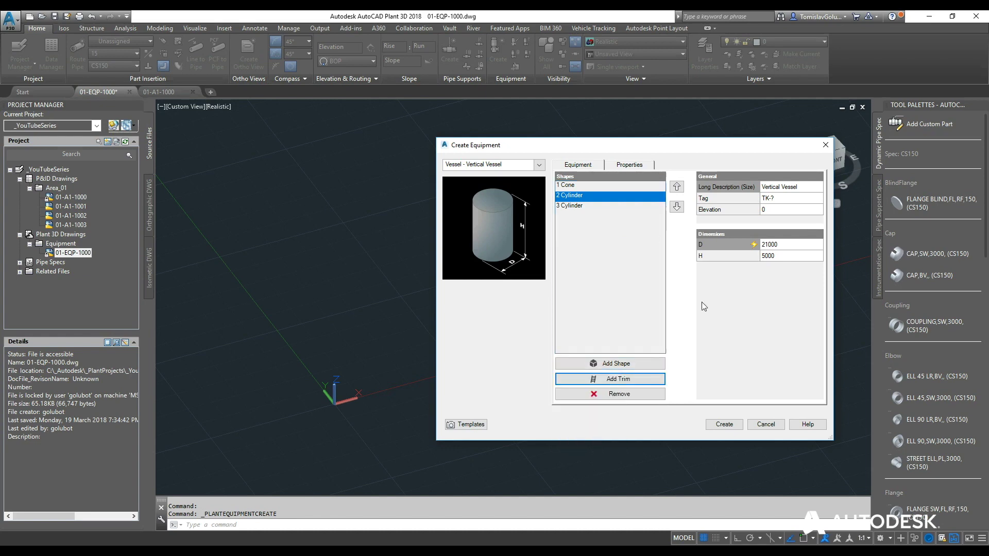
Place the vertical vessel at insertion point 0,0 with the default rotation.
{"action": "left_click", "coordinate": [724, 423]}
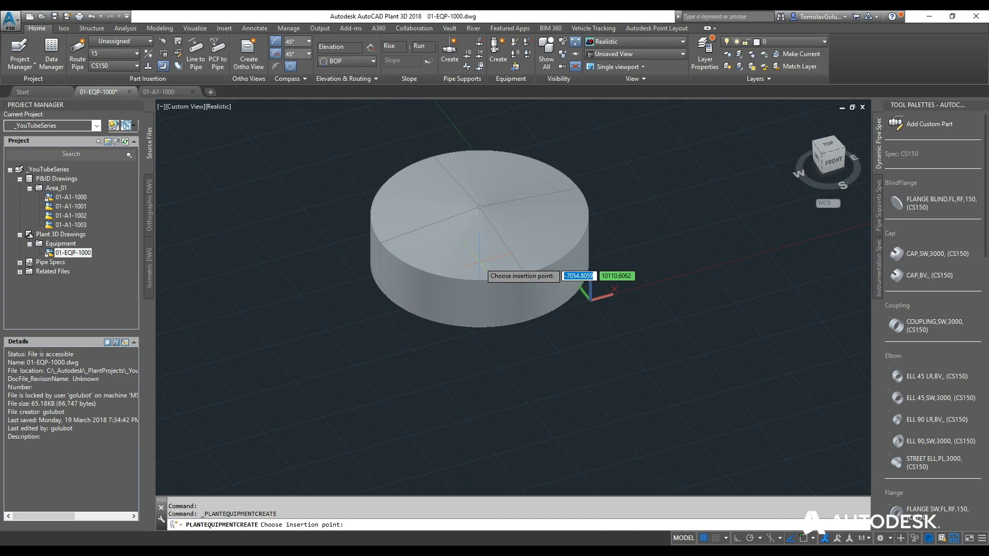
{"action": "type", "text": "0,0"}
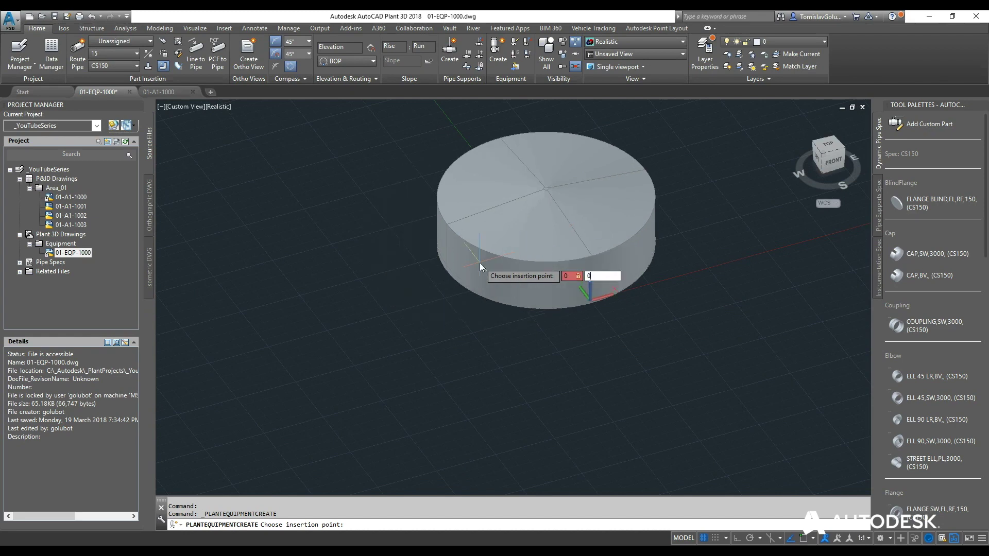
{"action": "key", "text": "Return"}
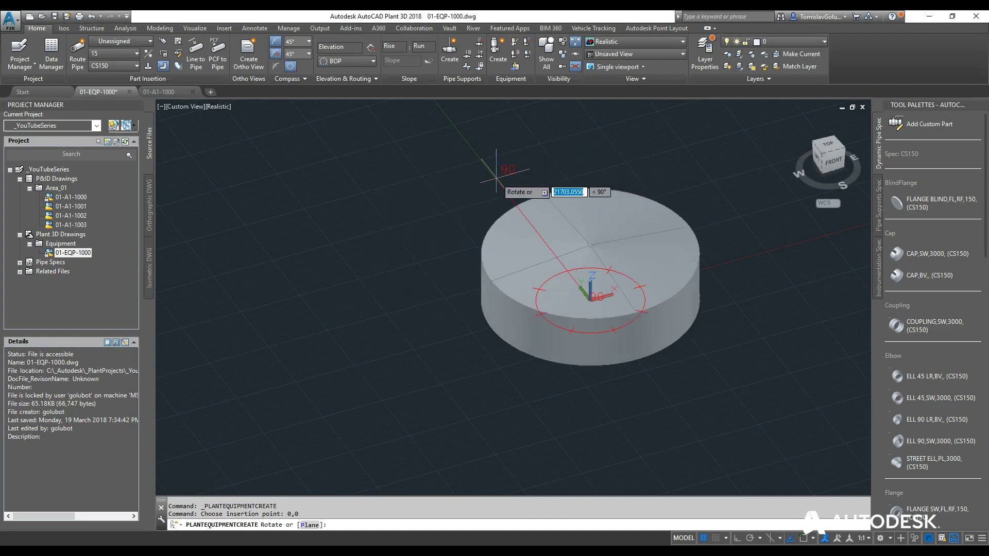
{"action": "left_click", "coordinate": [507, 183]}
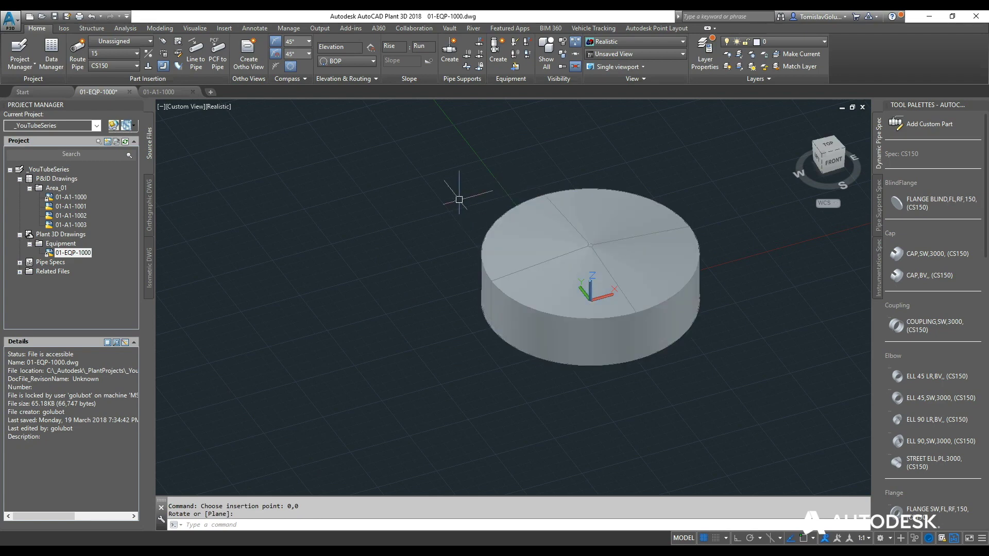
{"action": "scroll", "coordinate": [466, 194], "scroll_direction": "down", "scroll_amount": 2}
{"action": "key", "text": "Escape"}
{"action": "key", "text": "Escape"}
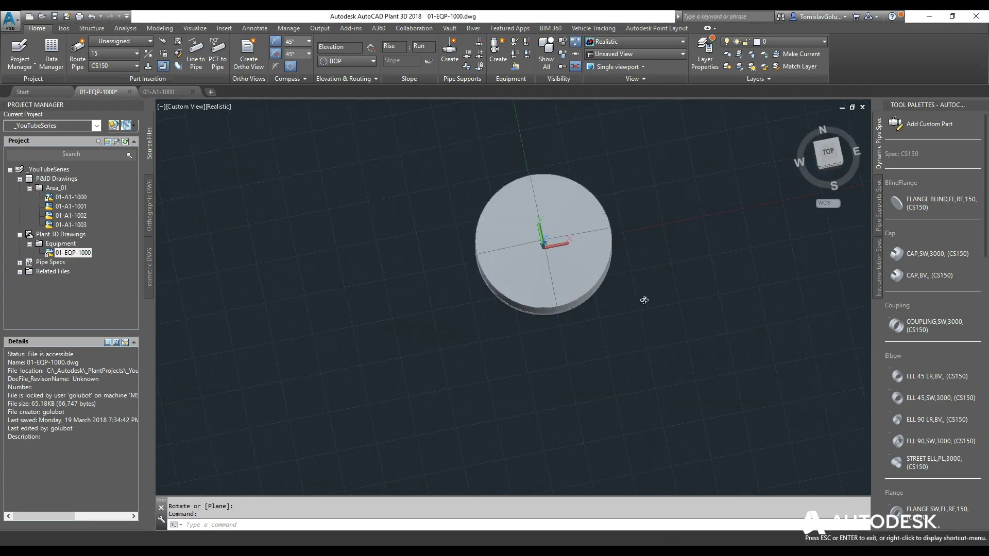
{"action": "left_click", "coordinate": [828, 154]}
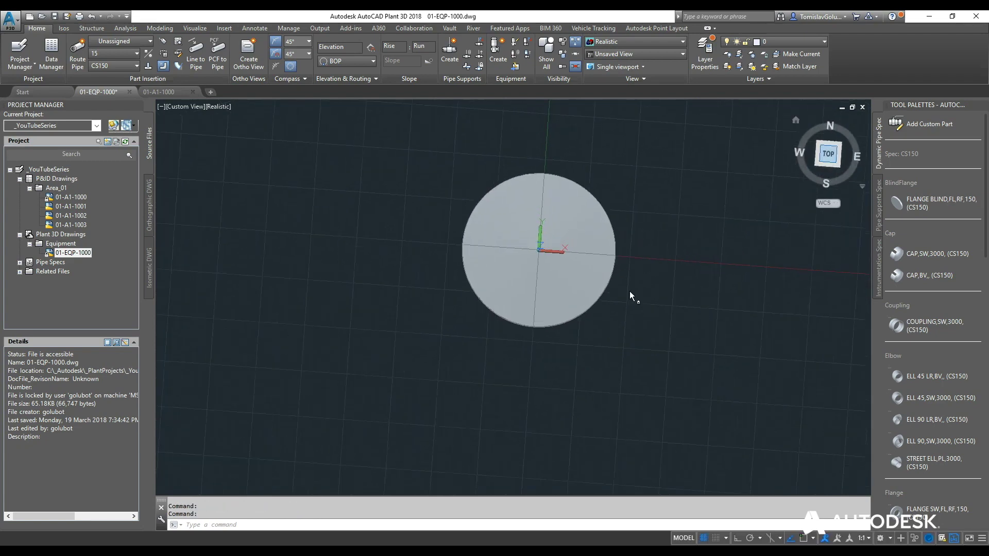
{"action": "scroll", "coordinate": [424, 436], "scroll_direction": "down", "scroll_amount": 3}
{"action": "middle_click_drag", "start_coordinate": [474, 408], "coordinate": [531, 301], "text": "shift"}
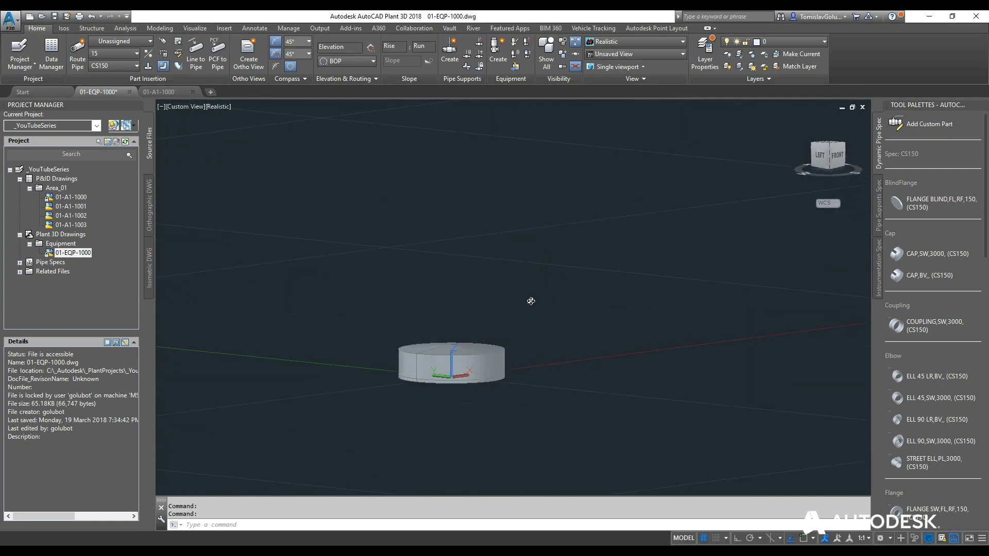
Assign tag number 1000 to the cylindrical vessel, making it TK-1000.
{"action": "left_click", "coordinate": [159, 91]}
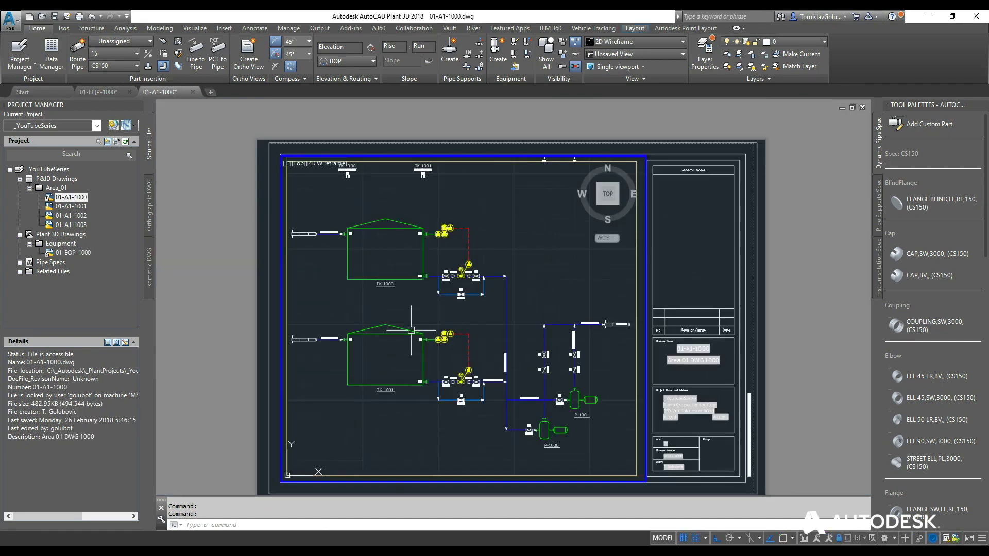
{"action": "left_click", "coordinate": [94, 95]}
{"action": "left_click", "coordinate": [463, 335]}
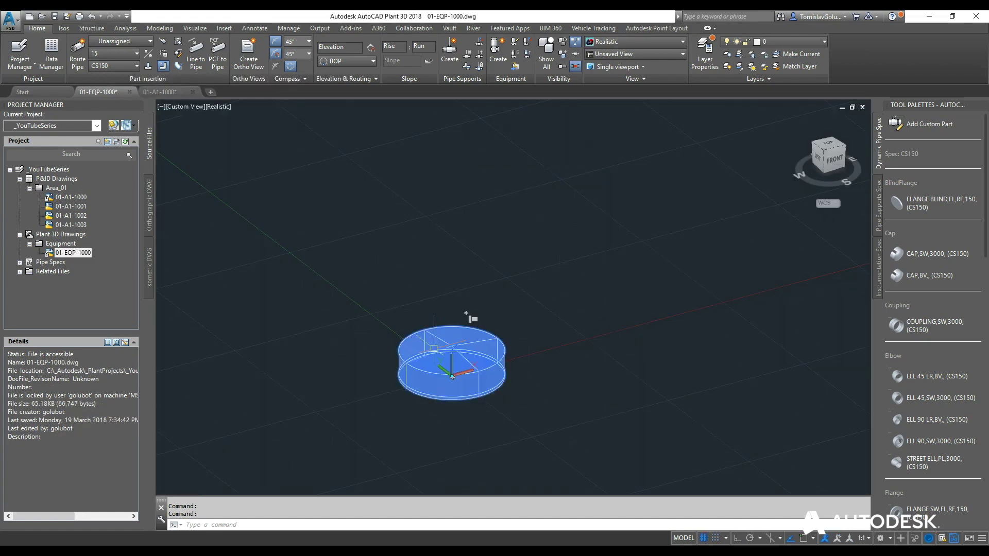
{"action": "right_click", "coordinate": [435, 334]}
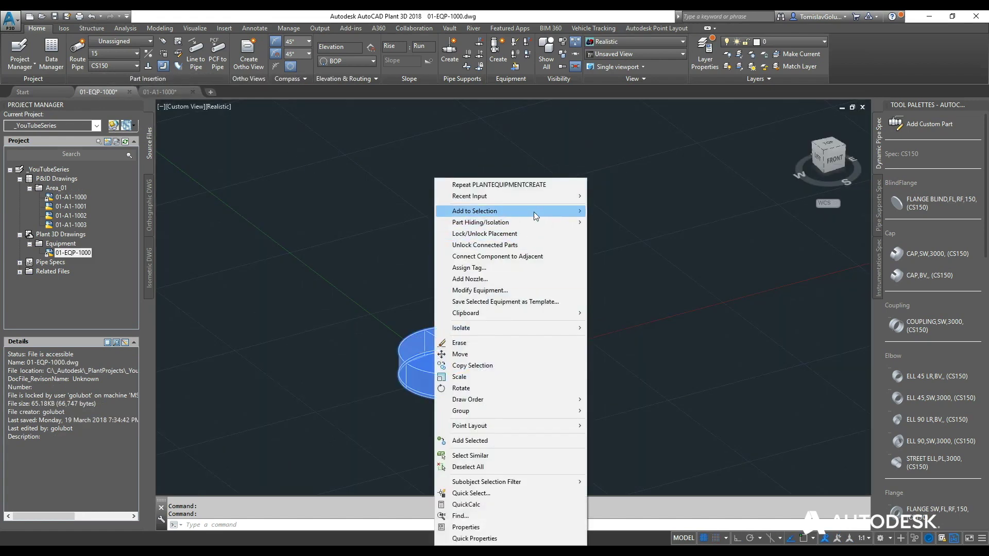
{"action": "left_click", "coordinate": [527, 268]}
{"action": "left_click", "coordinate": [655, 277]}
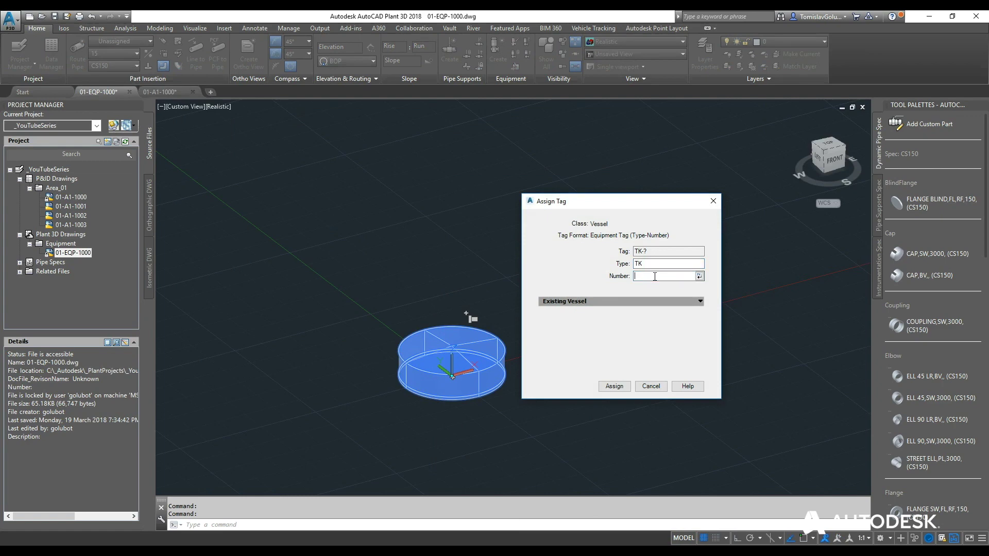
{"action": "type", "text": "1000"}
{"action": "left_click", "coordinate": [614, 387]}
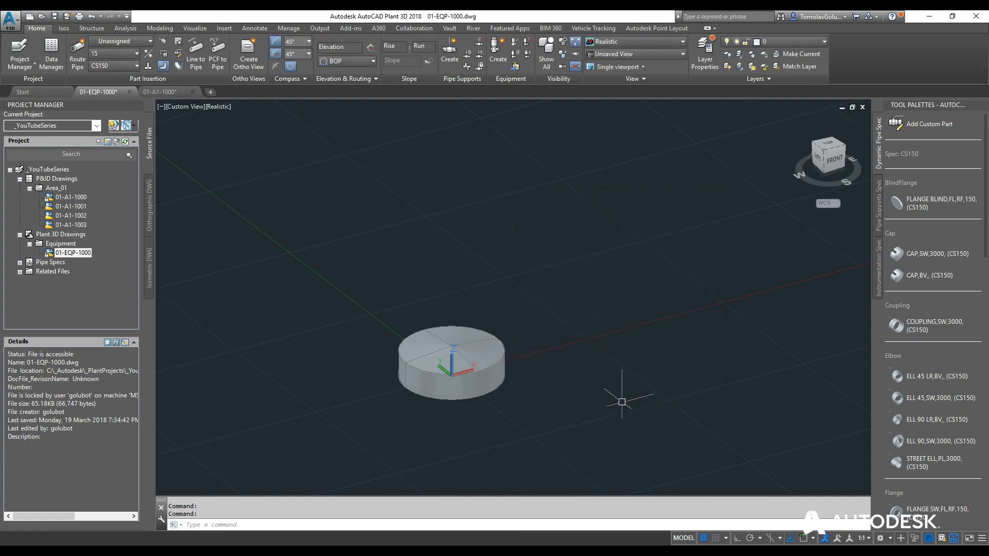
{"action": "scroll", "coordinate": [466, 393], "scroll_direction": "up", "scroll_amount": 5}
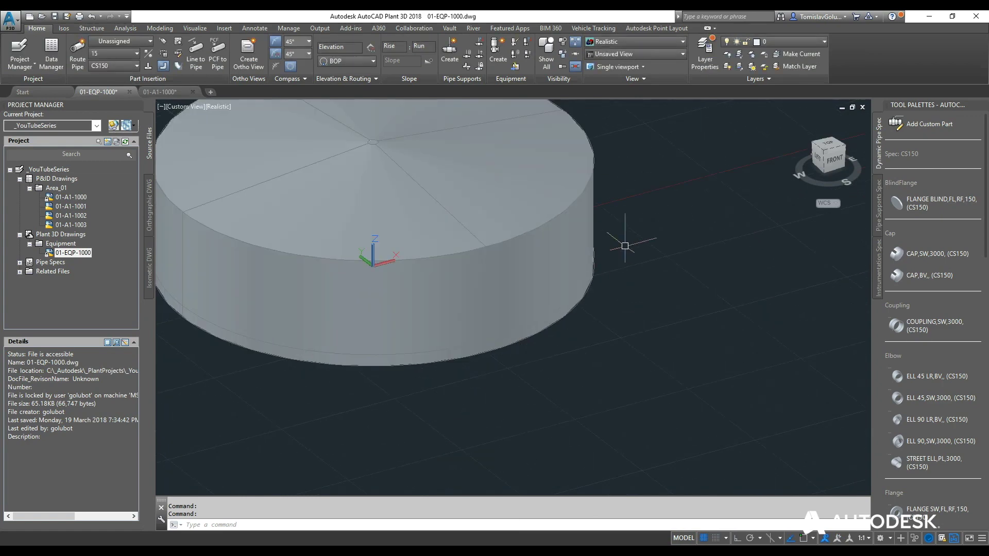
{"action": "middle_click_drag", "start_coordinate": [605, 282], "coordinate": [541, 251], "text": "shift"}
{"action": "scroll", "coordinate": [540, 252], "scroll_direction": "down", "scroll_amount": 8}
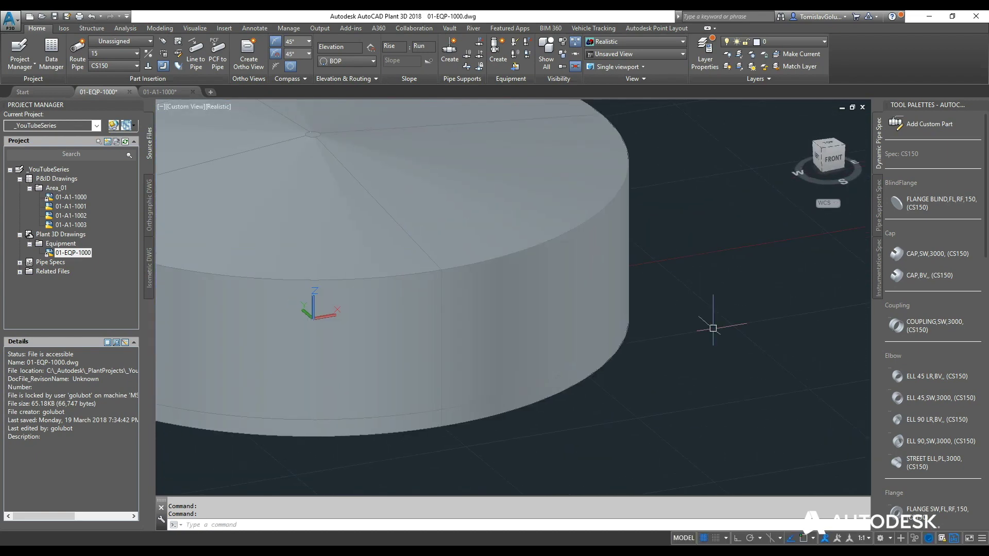
{"action": "left_click", "coordinate": [592, 271]}
In Modify Equipment, set 2 Cylinder D to 20000 and switch 3 Cylinder D to Override.
{"action": "right_click", "coordinate": [588, 201]}
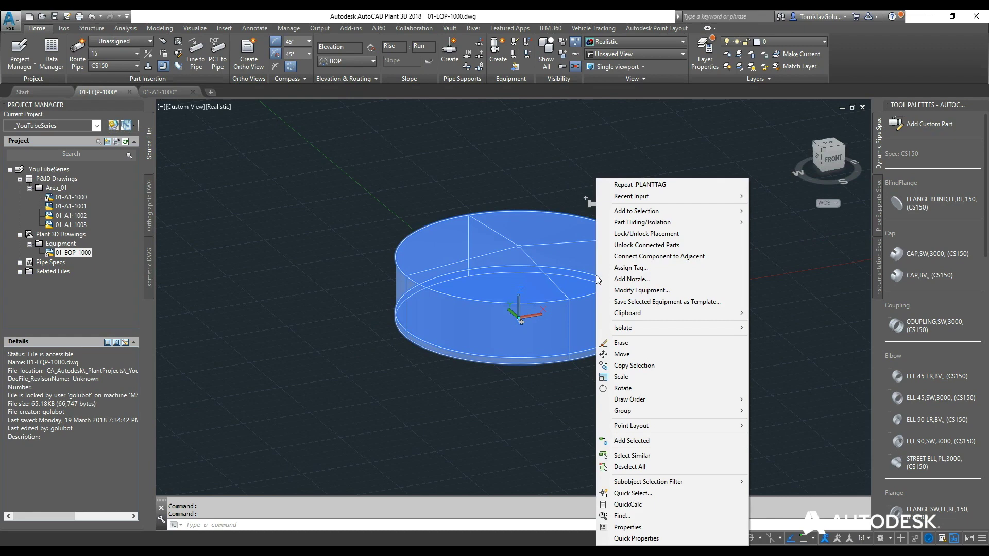
{"action": "left_click", "coordinate": [639, 290]}
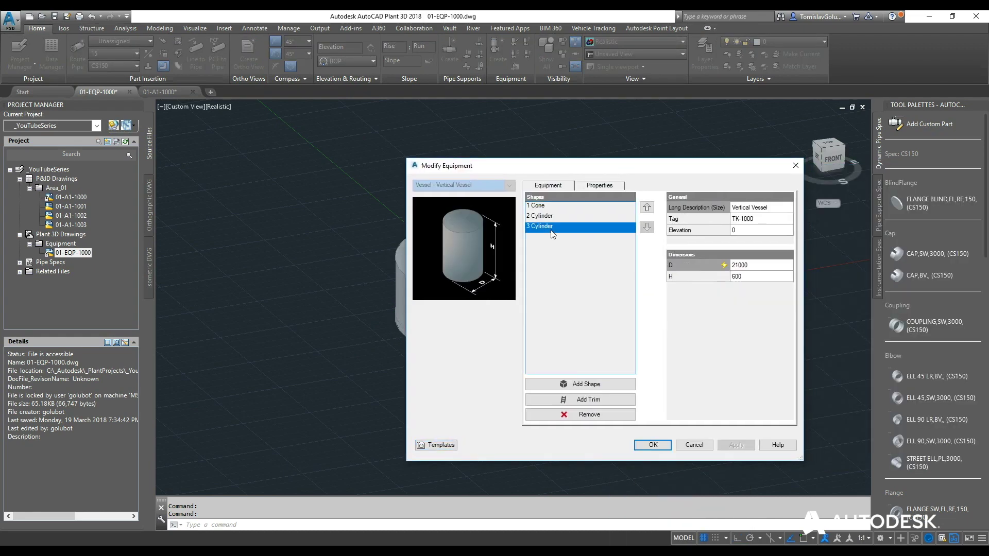
{"action": "left_click", "coordinate": [551, 216]}
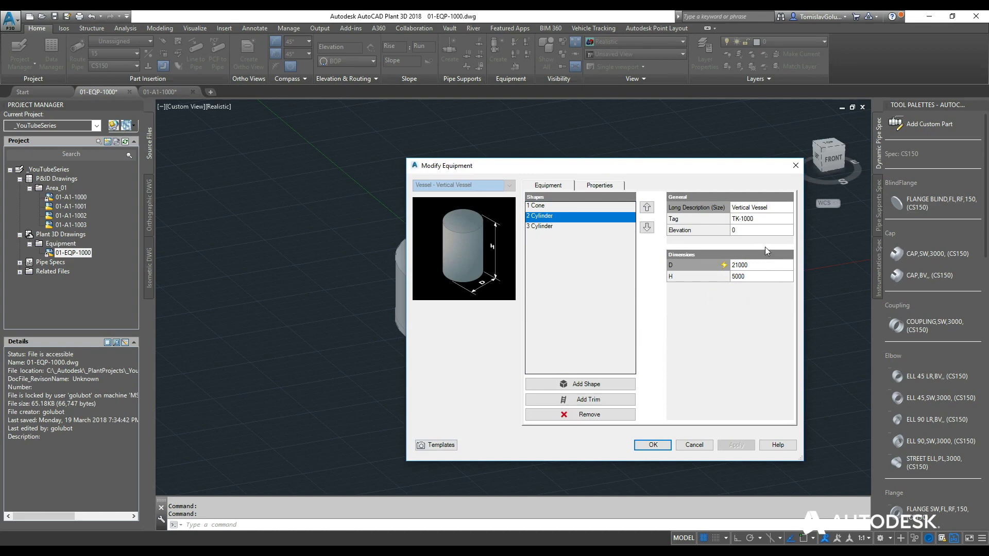
{"action": "left_click", "coordinate": [762, 264]}
{"action": "type", "text": "200"}
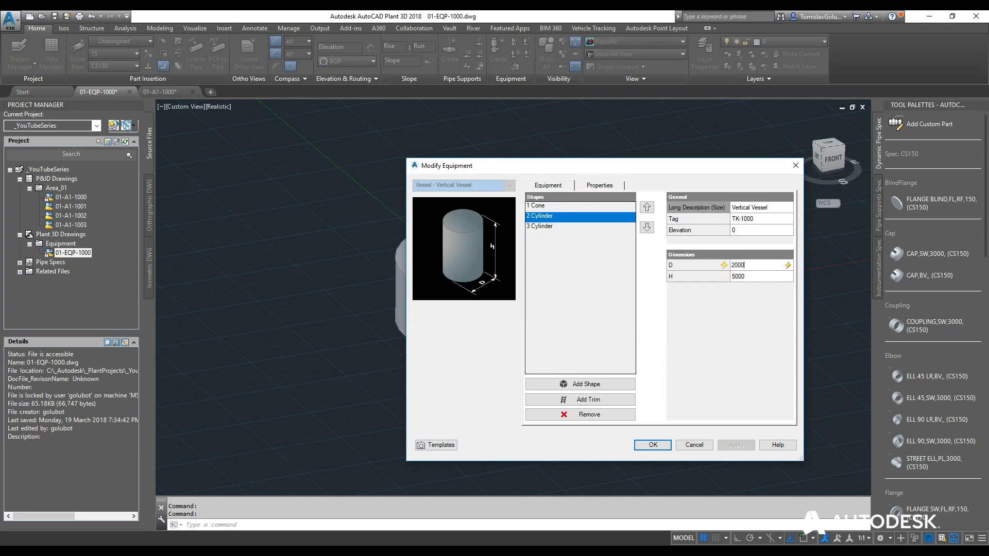
{"action": "left_click", "coordinate": [565, 226]}
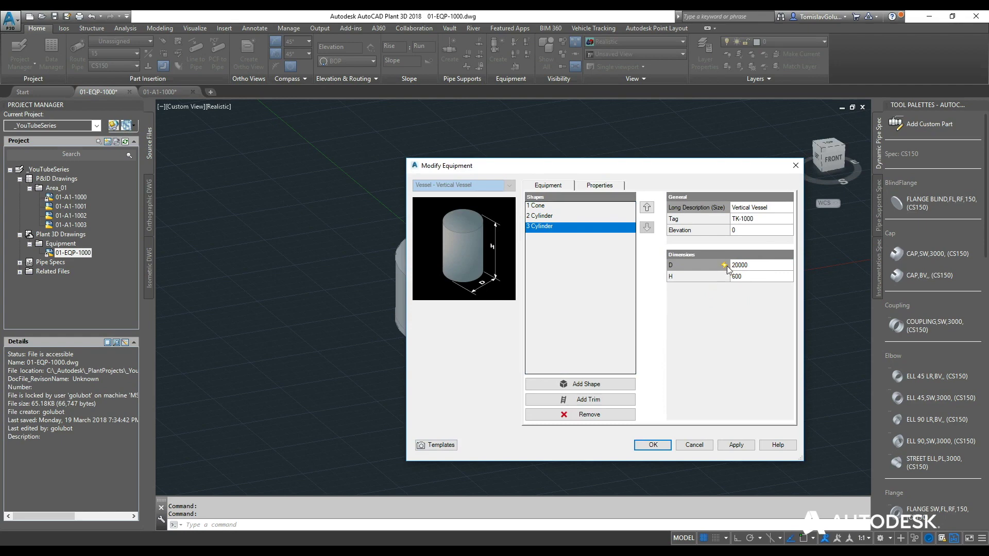
{"action": "left_click", "coordinate": [788, 265]}
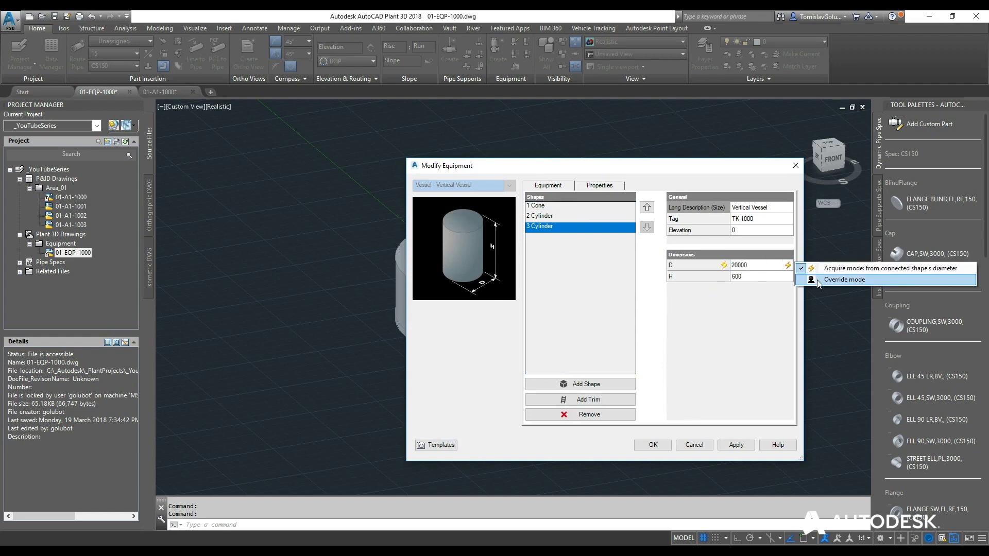
{"action": "left_click", "coordinate": [843, 279]}
{"action": "left_click", "coordinate": [735, 265]}
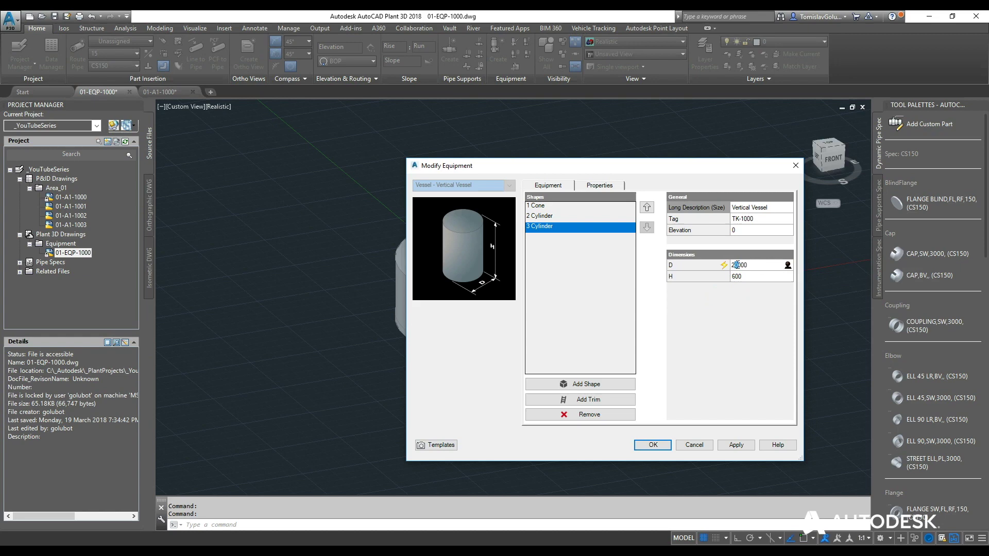
{"action": "left_click", "coordinate": [612, 215]}
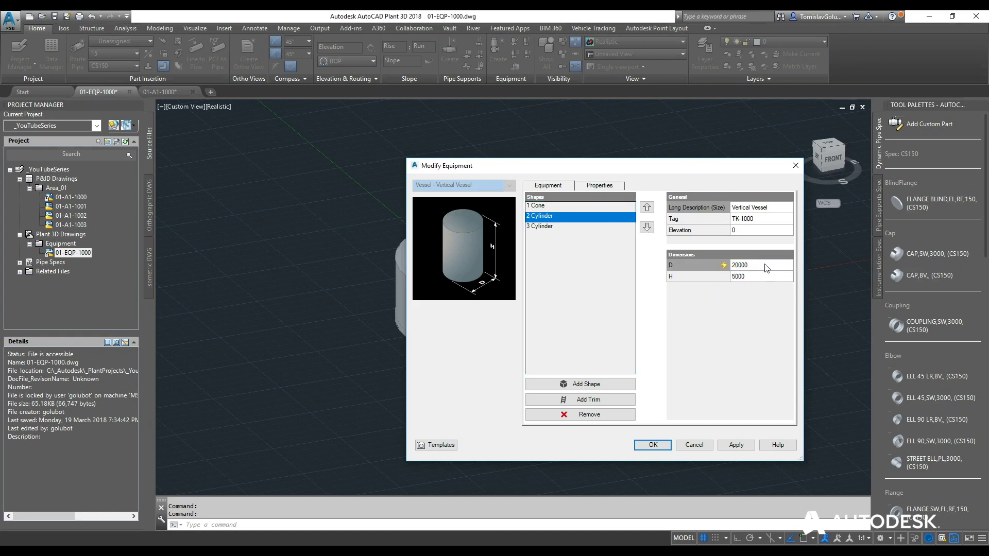
{"action": "left_click", "coordinate": [589, 227]}
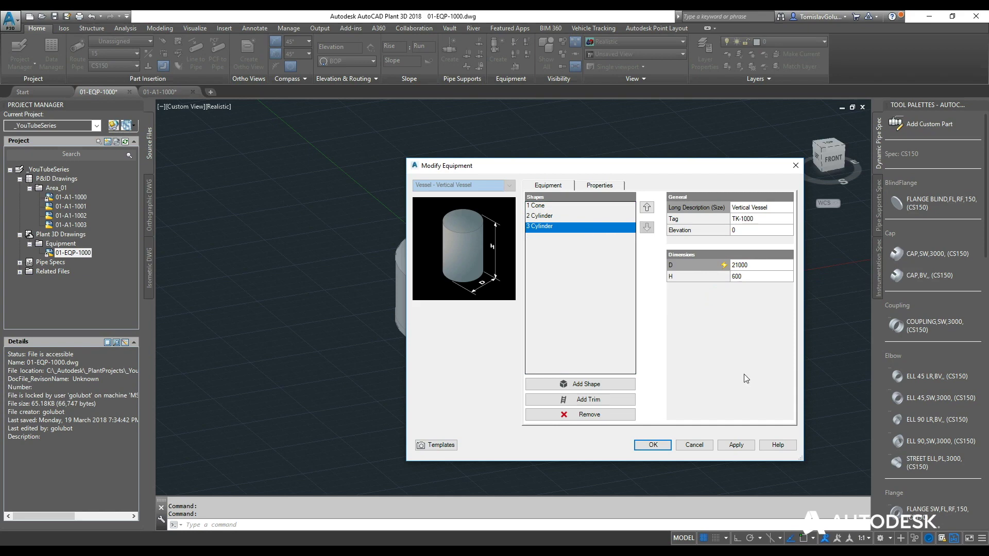
Apply the shape changes and view TK-1000 from the top.
{"action": "left_click", "coordinate": [661, 448]}
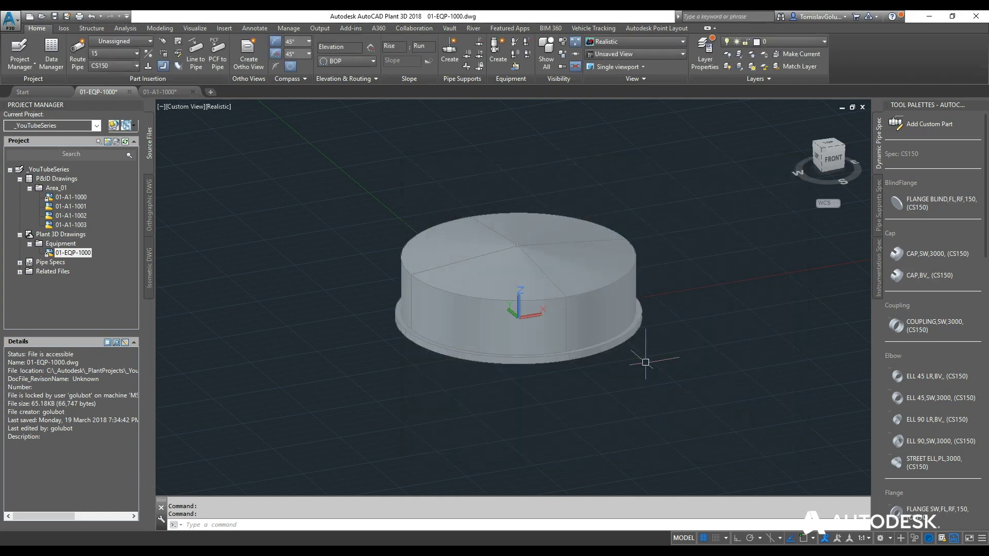
{"action": "scroll", "coordinate": [647, 348], "scroll_direction": "down", "scroll_amount": 3}
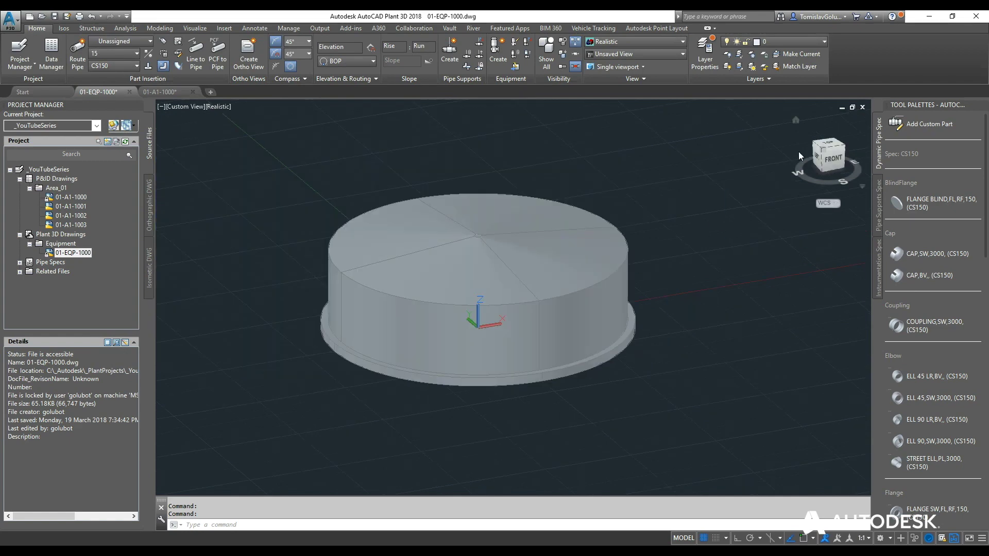
{"action": "left_click", "coordinate": [826, 149]}
{"action": "scroll", "coordinate": [464, 325], "scroll_direction": "down", "scroll_amount": 5}
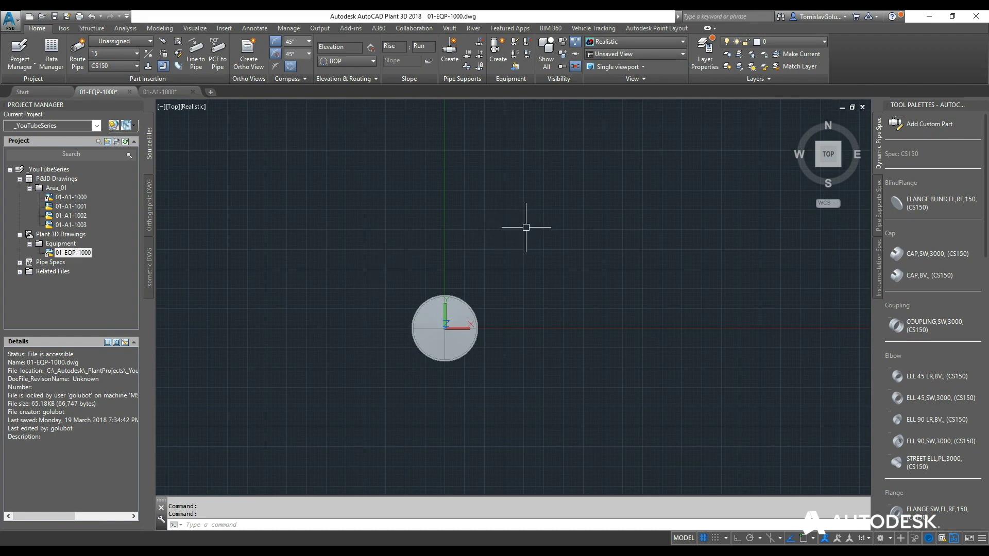
With Ortho on, move the TK-1000 vessel circle 50000 units.
{"action": "middle_click_drag", "start_coordinate": [498, 301], "coordinate": [462, 342]}
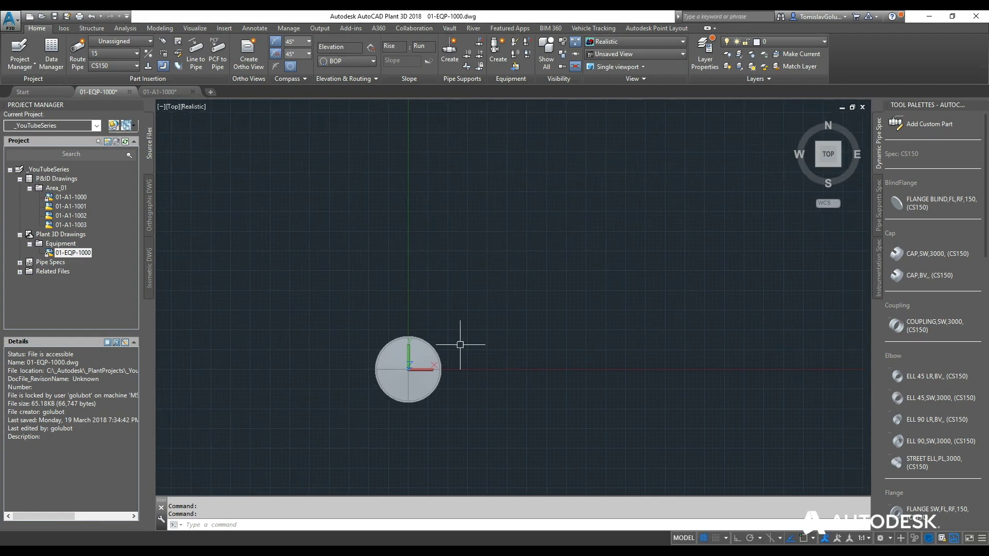
{"action": "type", "text": "m"}
{"action": "key", "text": "Return"}
{"action": "left_click", "coordinate": [416, 361]}
{"action": "key", "text": "Return"}
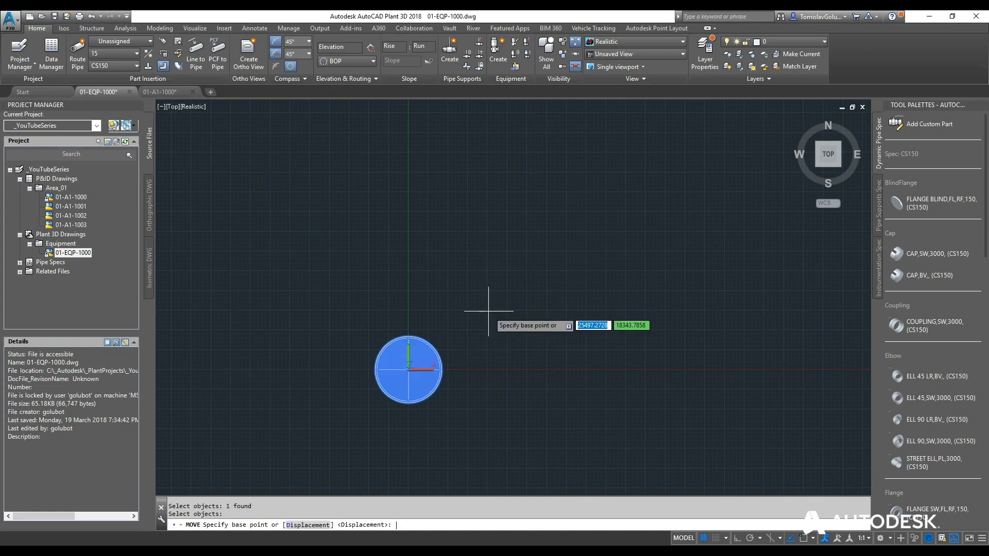
{"action": "left_click", "coordinate": [478, 301]}
{"action": "key", "text": "F8"}
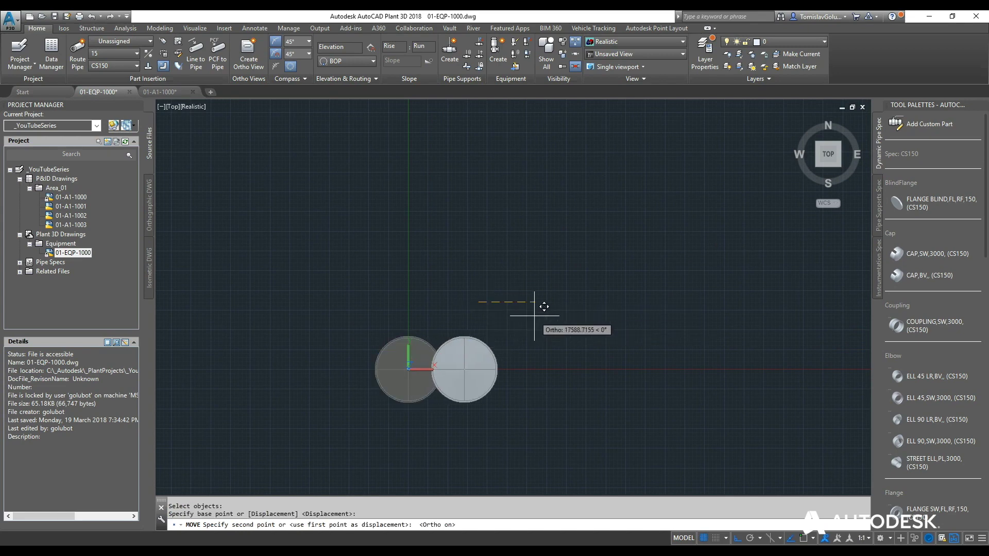
{"action": "type", "text": "50000"}
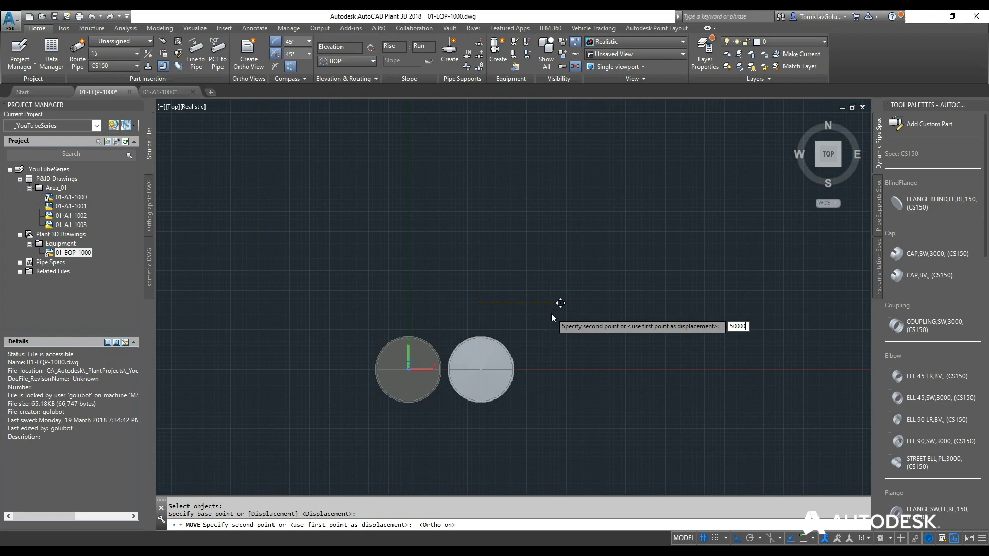
{"action": "key", "text": "Return"}
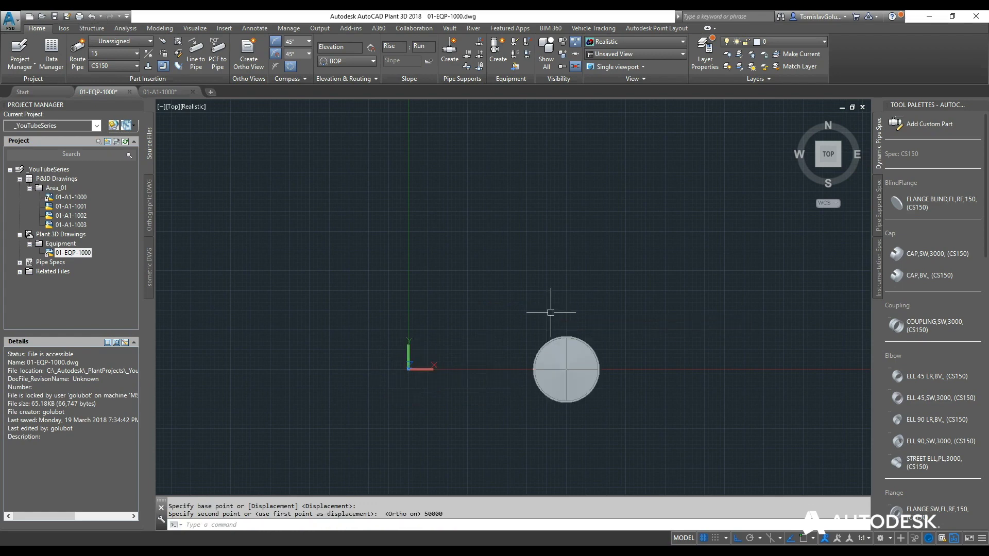
Window-select the vessel and move it upward again, entering 5000.
{"action": "key", "text": "space"}
{"action": "left_click", "coordinate": [487, 326]}
{"action": "left_click", "coordinate": [718, 464]}
{"action": "key", "text": "Return"}
{"action": "left_click", "coordinate": [710, 431]}
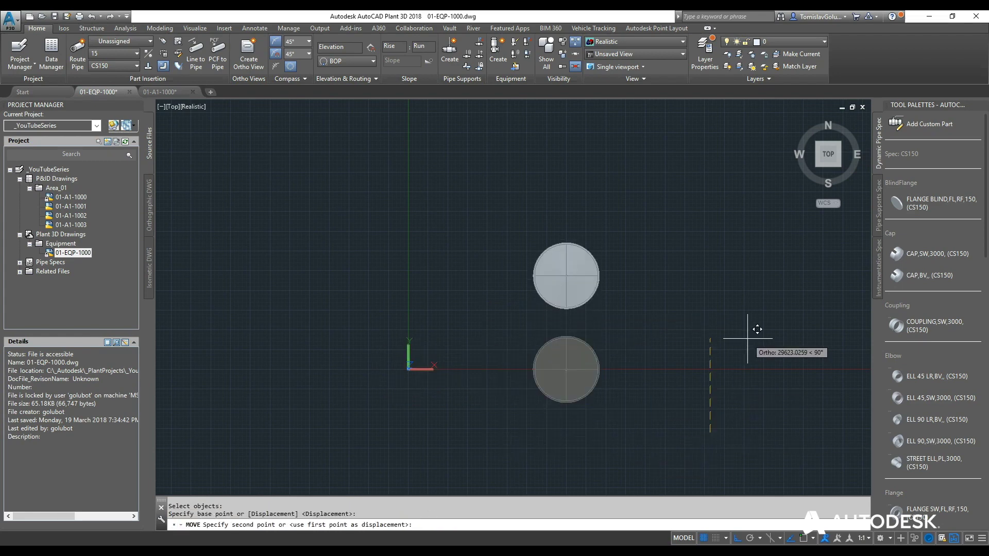
{"action": "type", "text": "50000"}
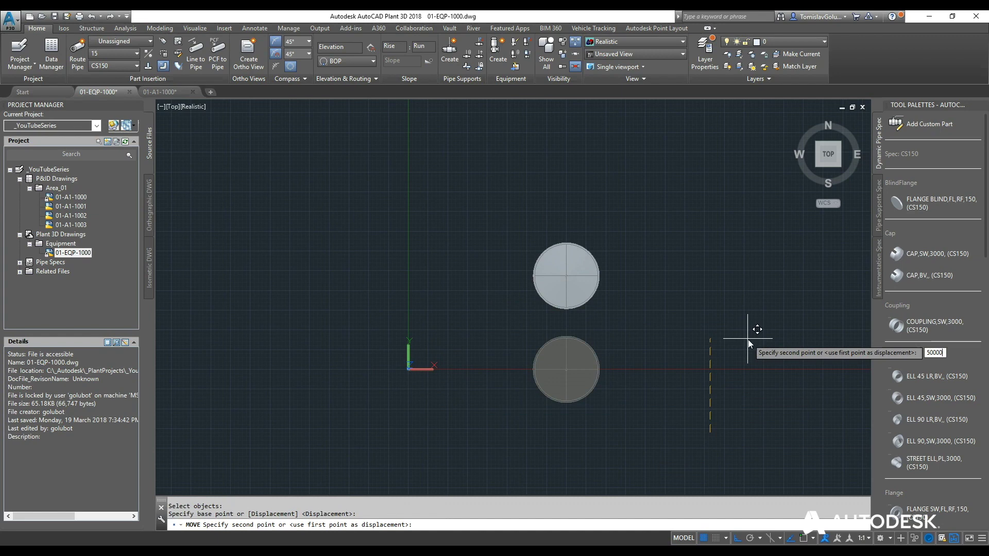
{"action": "key", "text": "Return"}
Set a north-up Top view with the tank circle centred on screen.
{"action": "middle_click_drag", "start_coordinate": [591, 402], "coordinate": [614, 283], "text": "shift"}
{"action": "middle_click_drag", "start_coordinate": [639, 317], "coordinate": [574, 305], "text": "shift"}
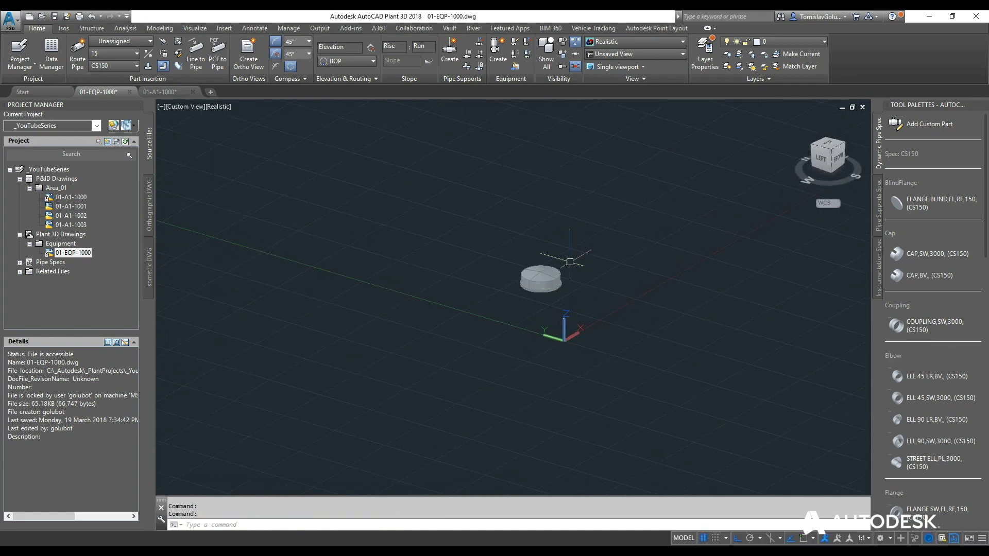
{"action": "scroll", "coordinate": [600, 249], "scroll_direction": "up", "scroll_amount": 2}
{"action": "scroll", "coordinate": [554, 311], "scroll_direction": "up", "scroll_amount": 3}
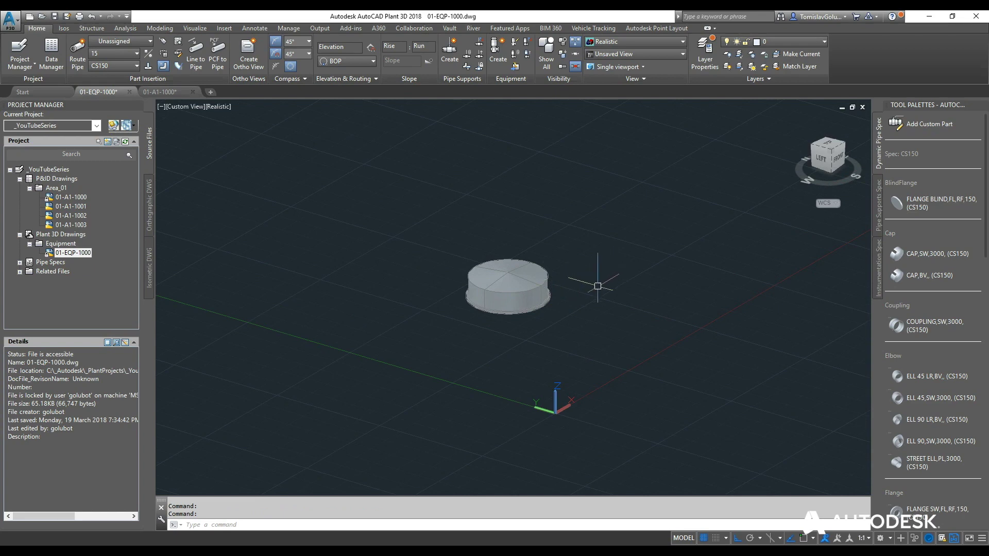
{"action": "left_click", "coordinate": [828, 145]}
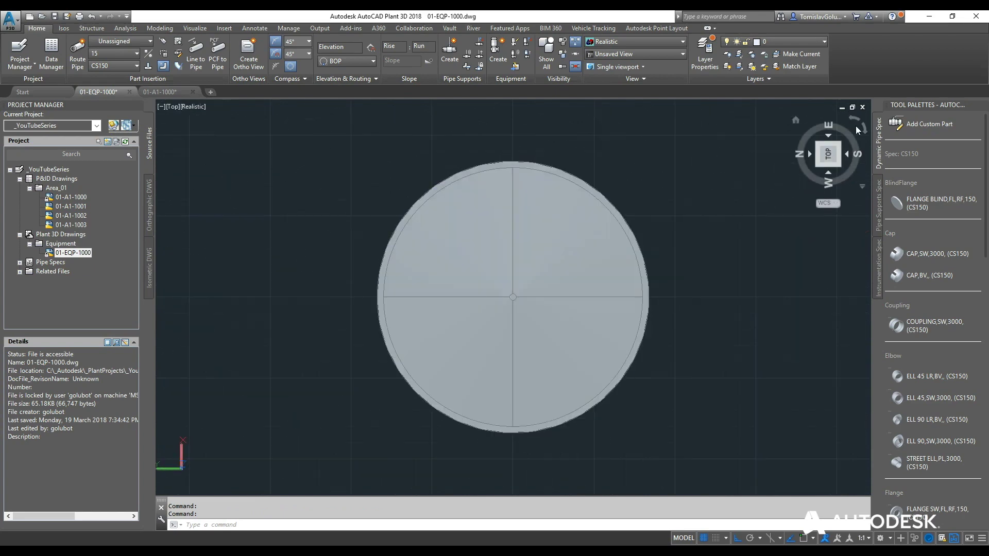
{"action": "left_click", "coordinate": [863, 128]}
{"action": "scroll", "coordinate": [334, 322], "scroll_direction": "down", "scroll_amount": 5}
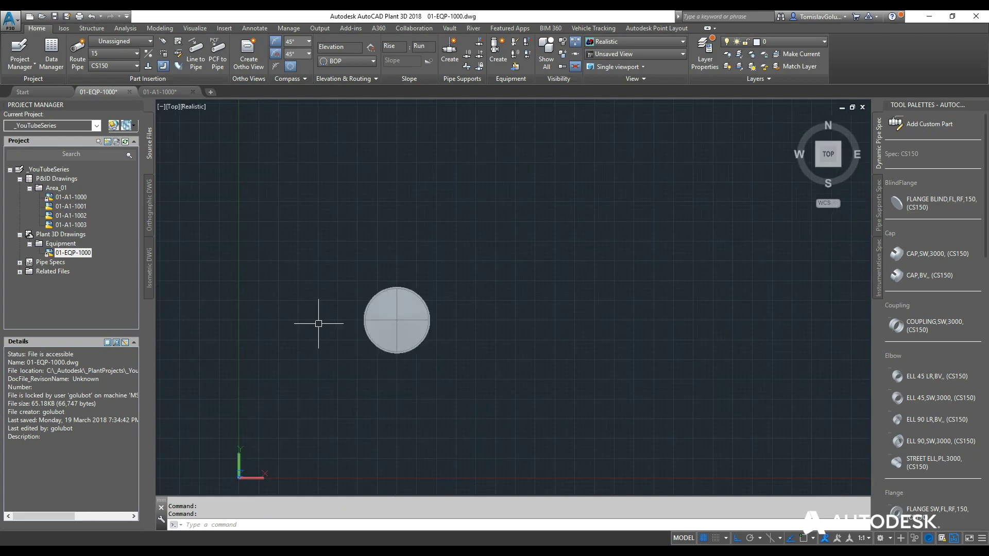
{"action": "mouse_move", "coordinate": [391, 362]}
{"action": "middle_mouse_down"}
{"action": "mouse_move", "coordinate": [415, 362]}
{"action": "mouse_move", "coordinate": [422, 351]}
{"action": "middle_mouse_up"}
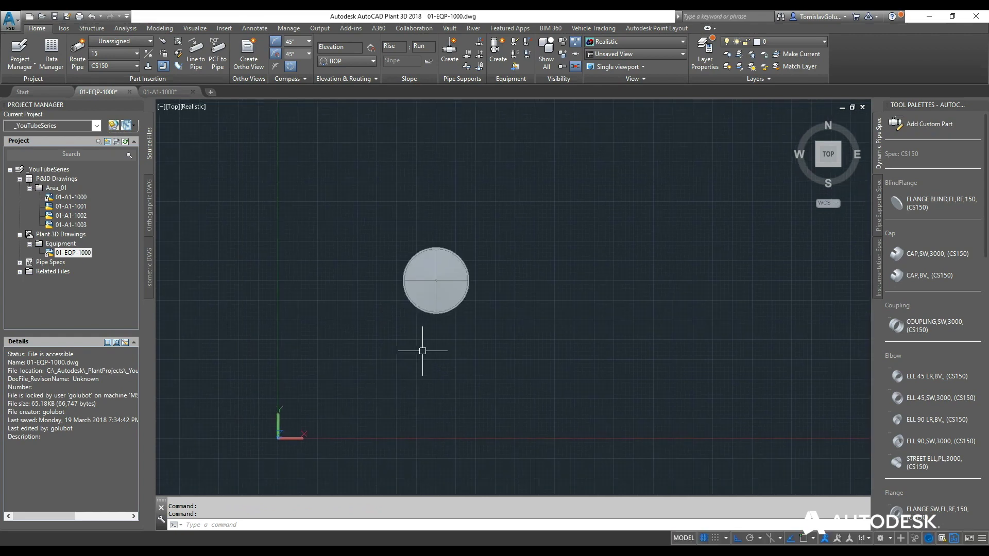
Copy the vessel circle 30000 units to the right.
{"action": "type", "text": "co"}
{"action": "key", "text": "Return"}
{"action": "left_click", "coordinate": [456, 301]}
{"action": "key", "text": "Return"}
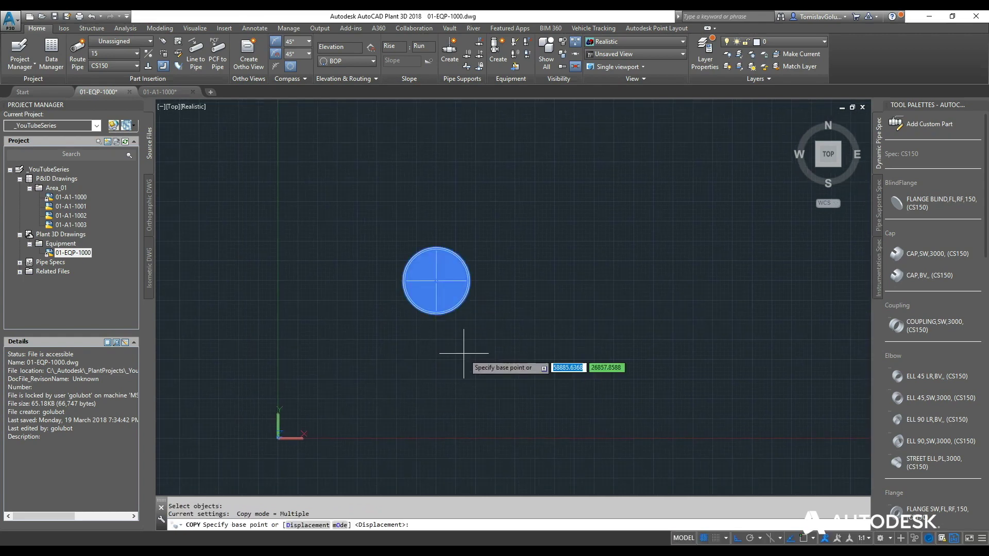
{"action": "left_click", "coordinate": [464, 354]}
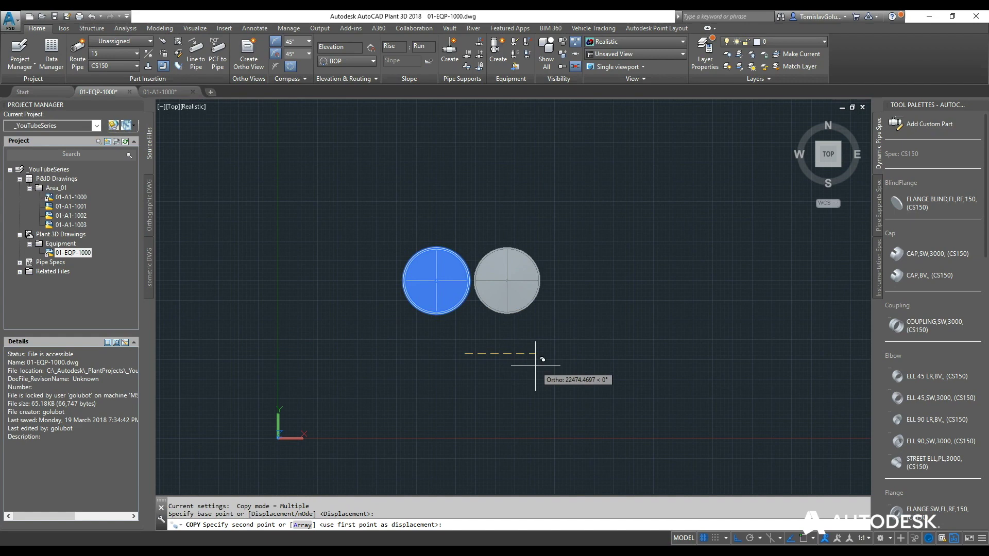
{"action": "type", "text": "30000"}
{"action": "key", "text": "Return"}
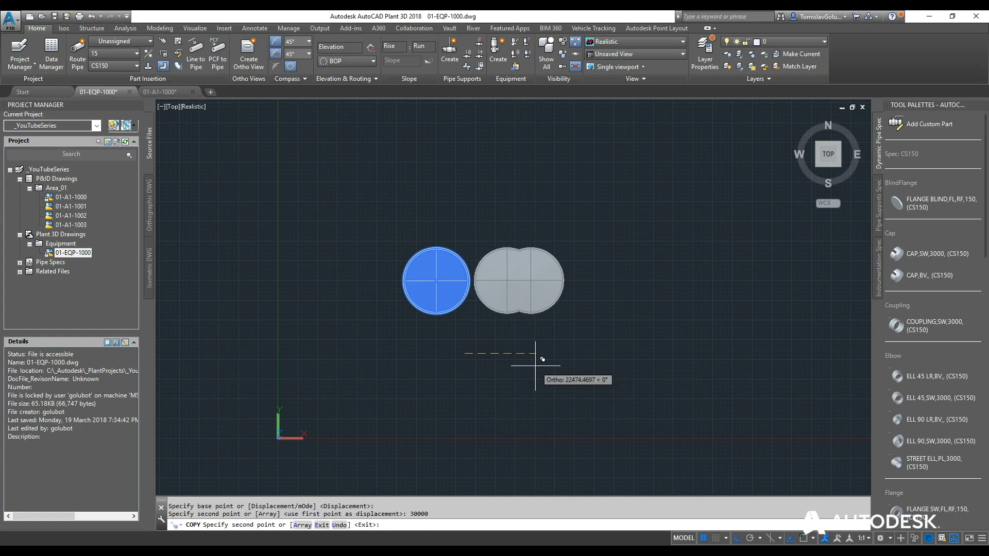
{"action": "key", "text": "Escape"}
Assign the copied vessel the tag TK-1001.
{"action": "left_click", "coordinate": [538, 291]}
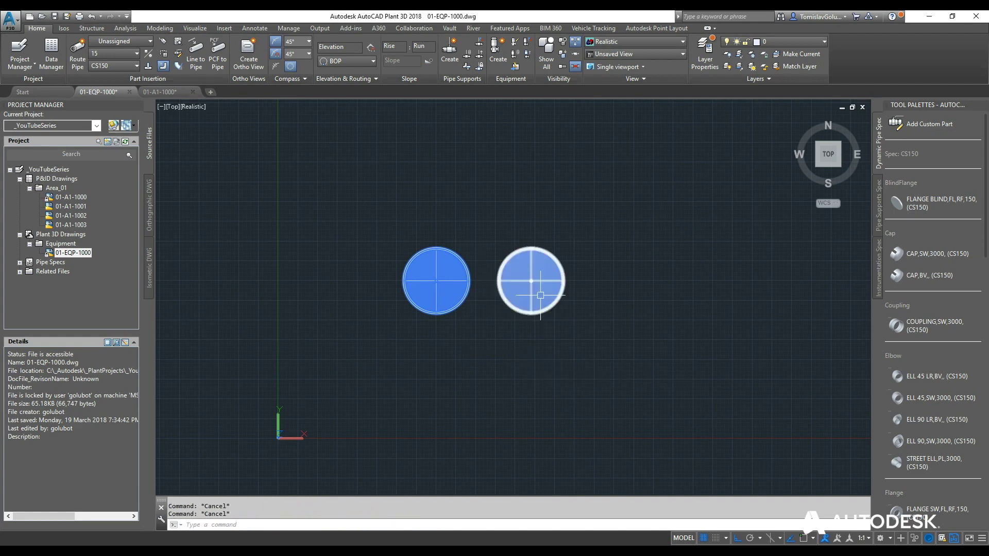
{"action": "right_click", "coordinate": [540, 288]}
{"action": "left_click", "coordinate": [576, 268]}
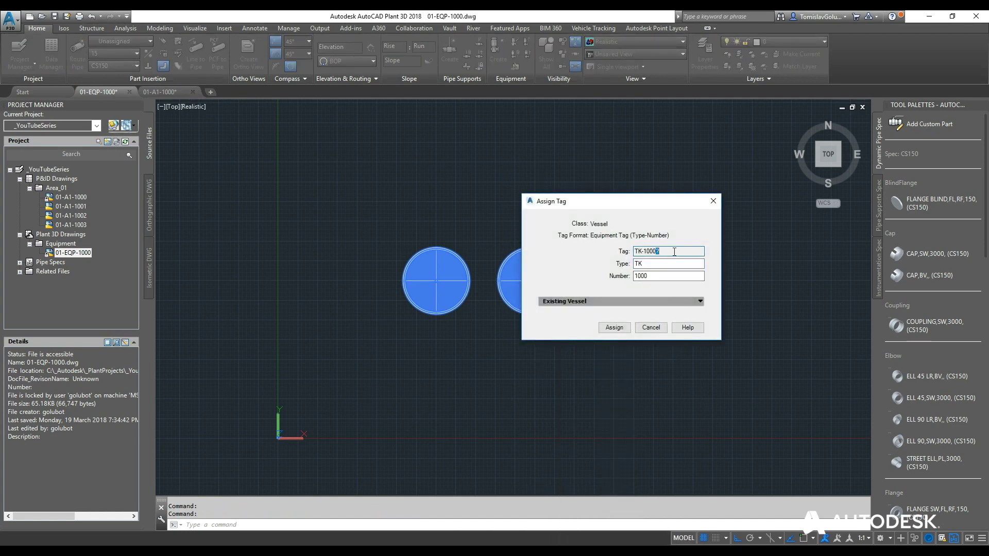
{"action": "left_click", "coordinate": [644, 276]}
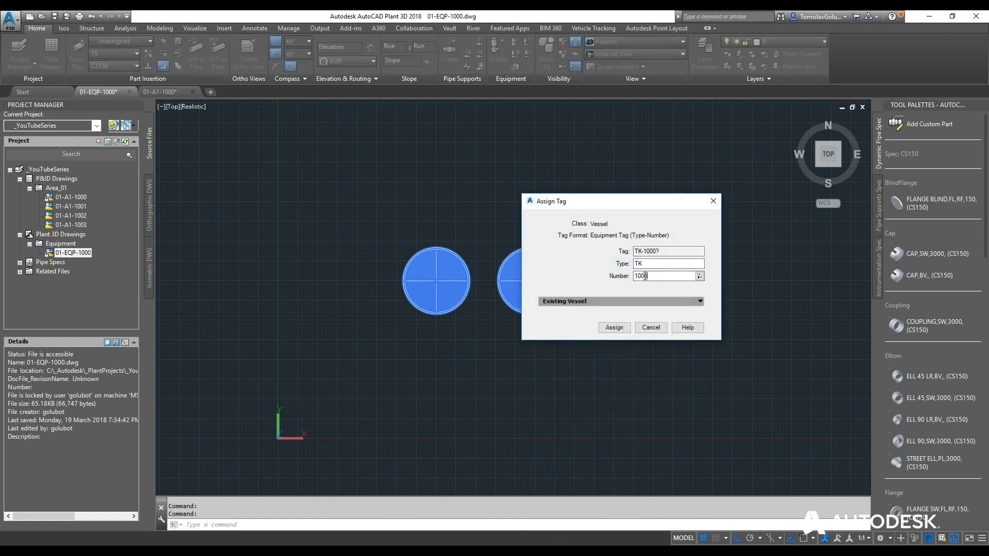
{"action": "left_click", "coordinate": [614, 328]}
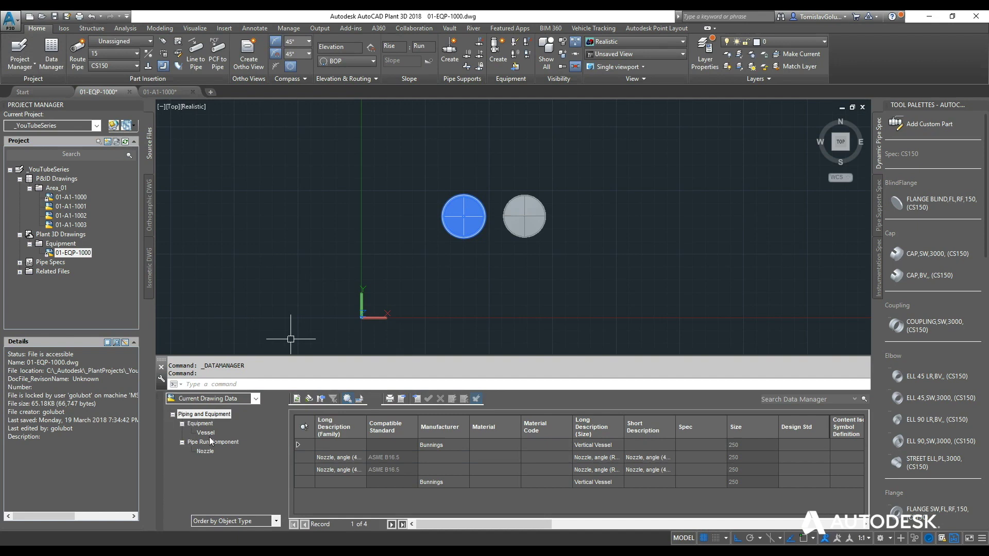
Filter Data Manager to Vessel records to check tags TK-1000 and TK-1001, then close it.
{"action": "left_click", "coordinate": [209, 433]}
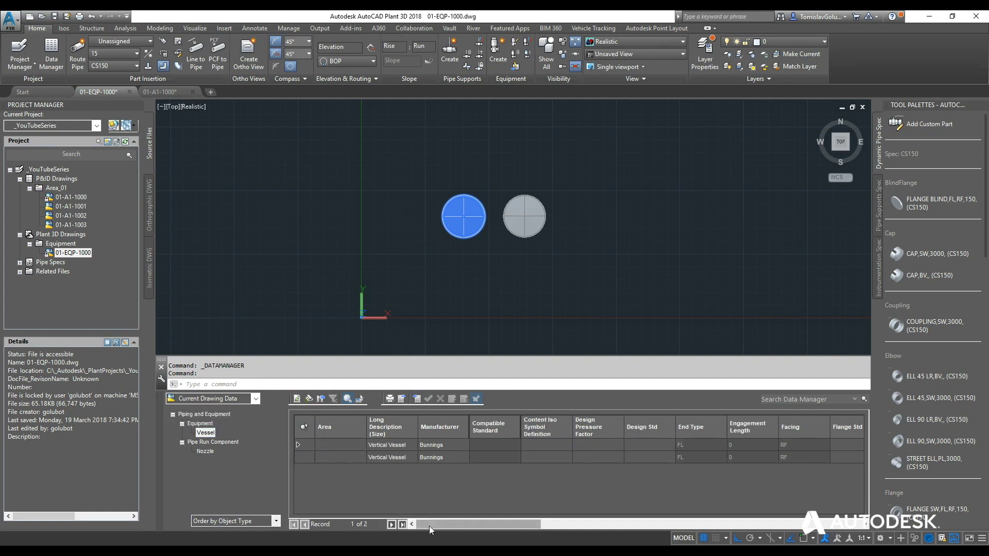
{"action": "left_click_drag", "start_coordinate": [429, 525], "coordinate": [695, 513]}
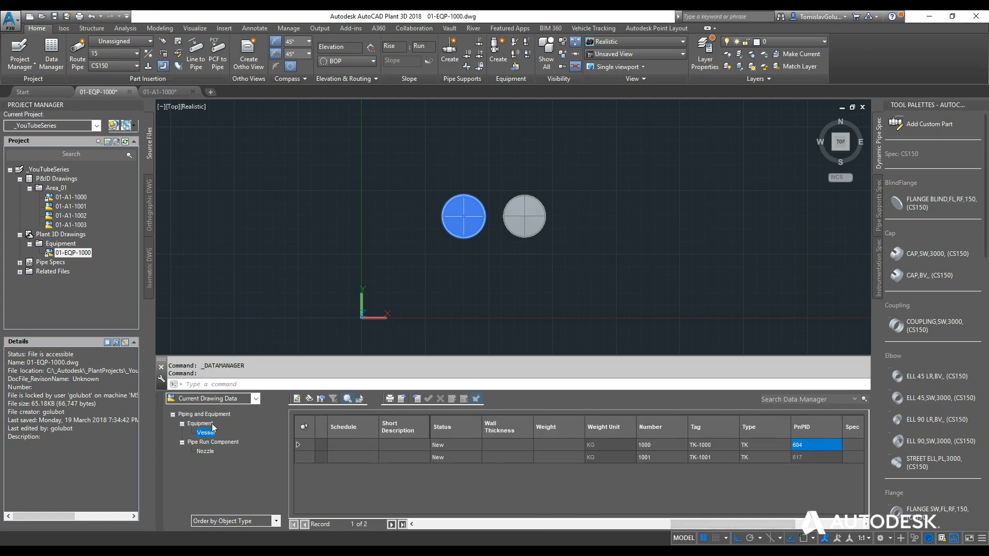
{"action": "left_click", "coordinate": [160, 397]}
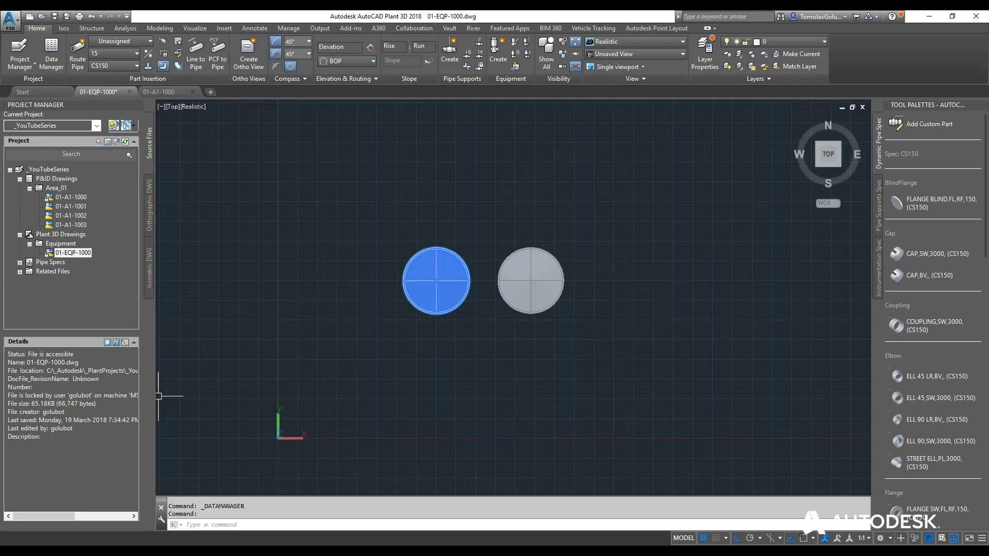
Look over the 01-A1-1000 P&ID, then return to 01-EQP-1000 framed on both tanks.
{"action": "left_click", "coordinate": [189, 91]}
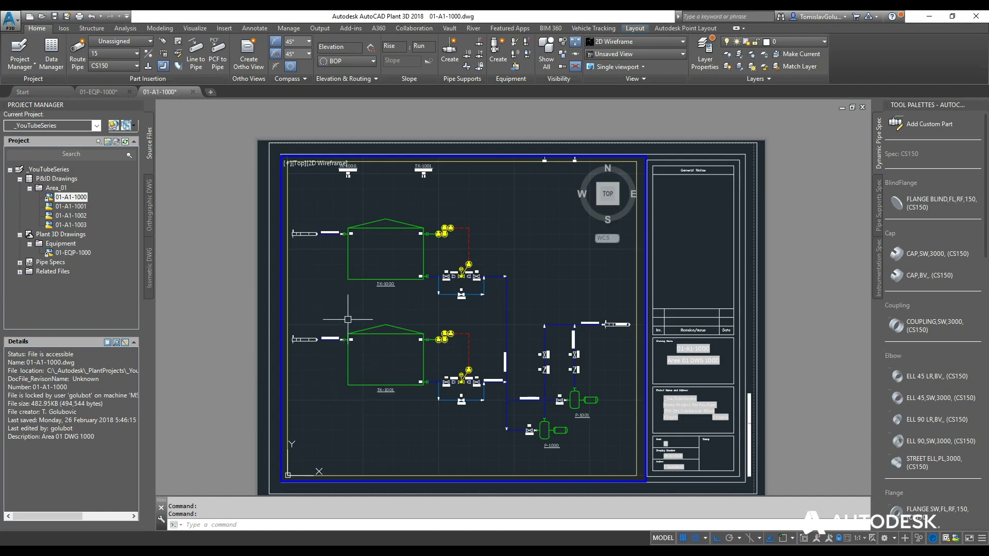
{"action": "scroll", "coordinate": [348, 319], "scroll_direction": "up", "scroll_amount": 2}
{"action": "left_click", "coordinate": [97, 92]}
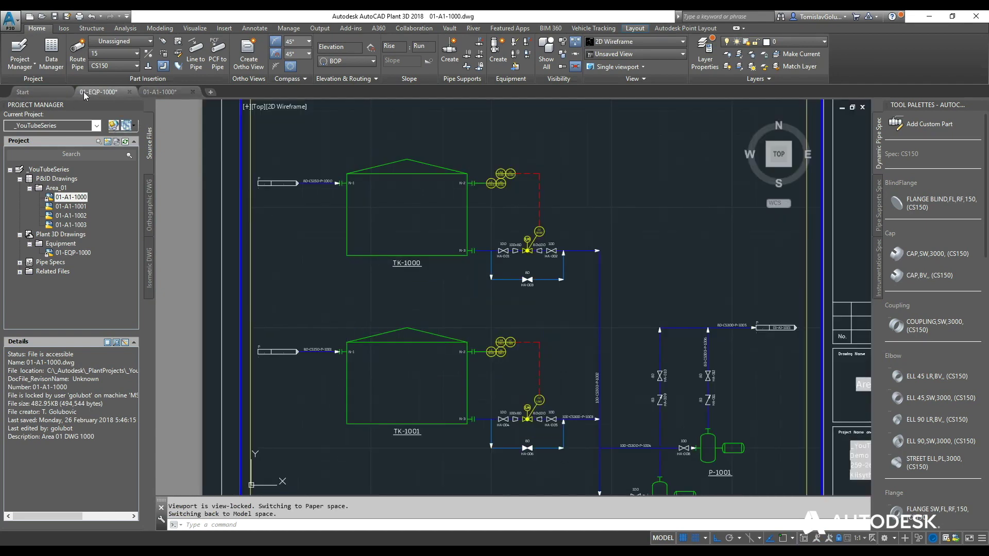
{"action": "type", "text": "E"}
{"action": "key", "text": "Return"}
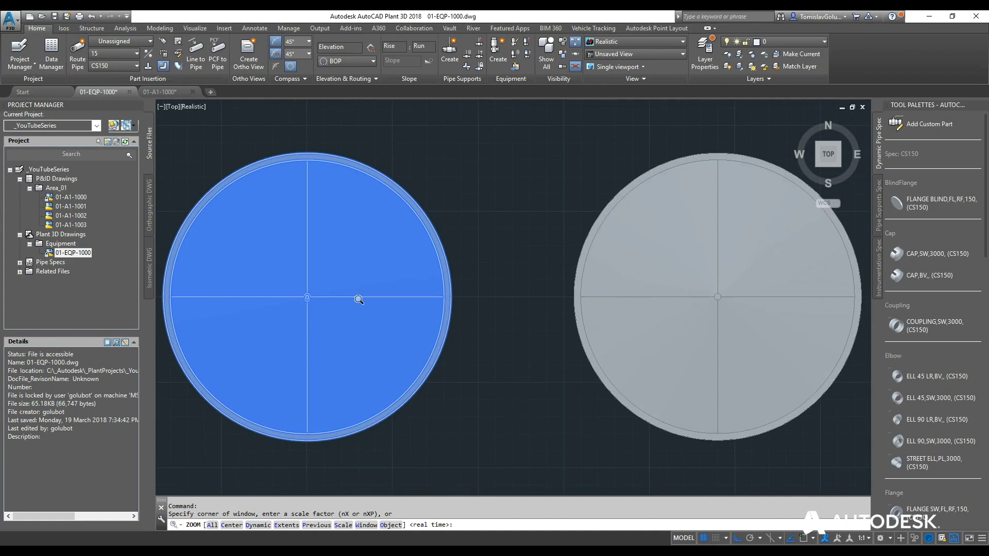
{"action": "scroll", "coordinate": [490, 242], "scroll_direction": "down", "scroll_amount": 4}
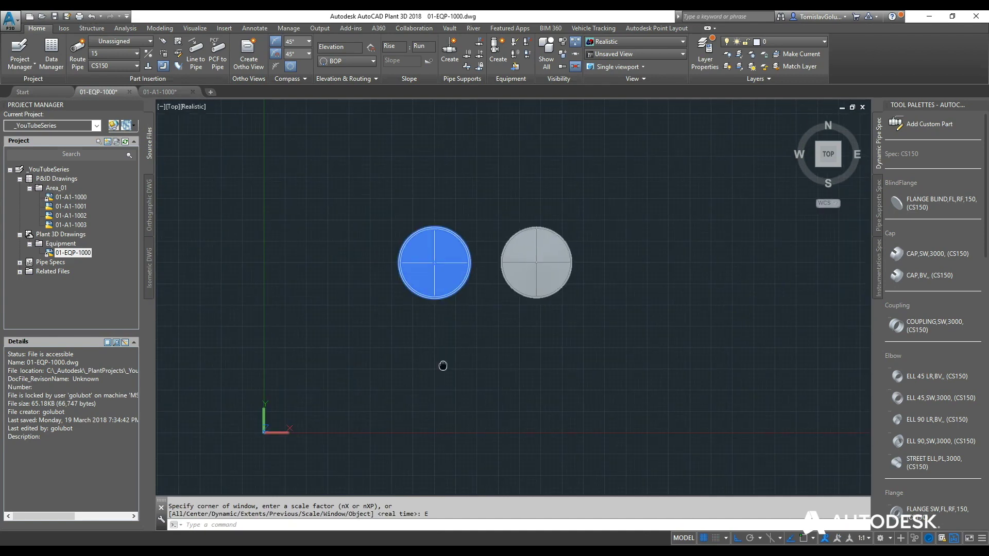
{"action": "middle_click_drag", "start_coordinate": [444, 367], "coordinate": [424, 357]}
{"action": "left_click", "coordinate": [502, 54]}
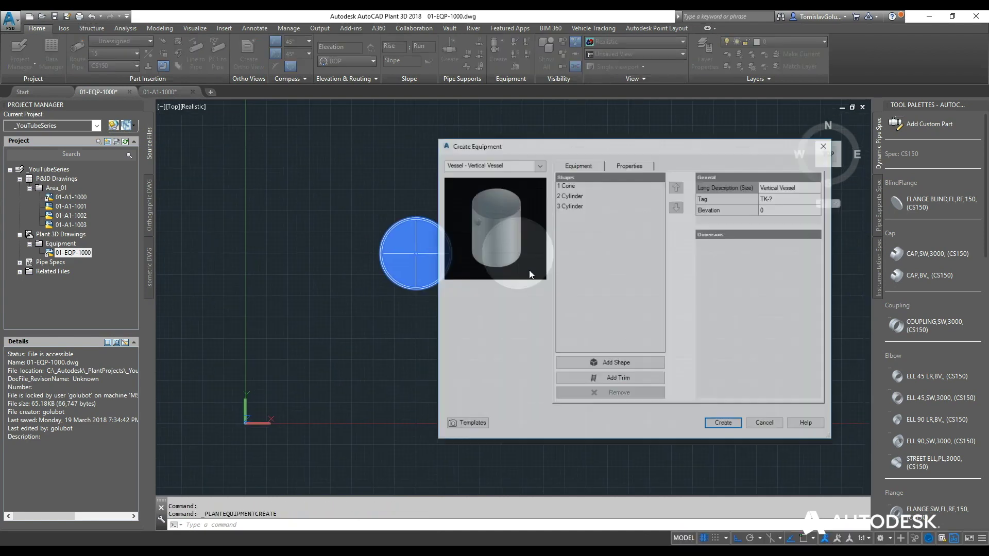
Choose the Centrifugal Pump equipment type in Create Equipment and create it.
{"action": "left_click", "coordinate": [536, 167]}
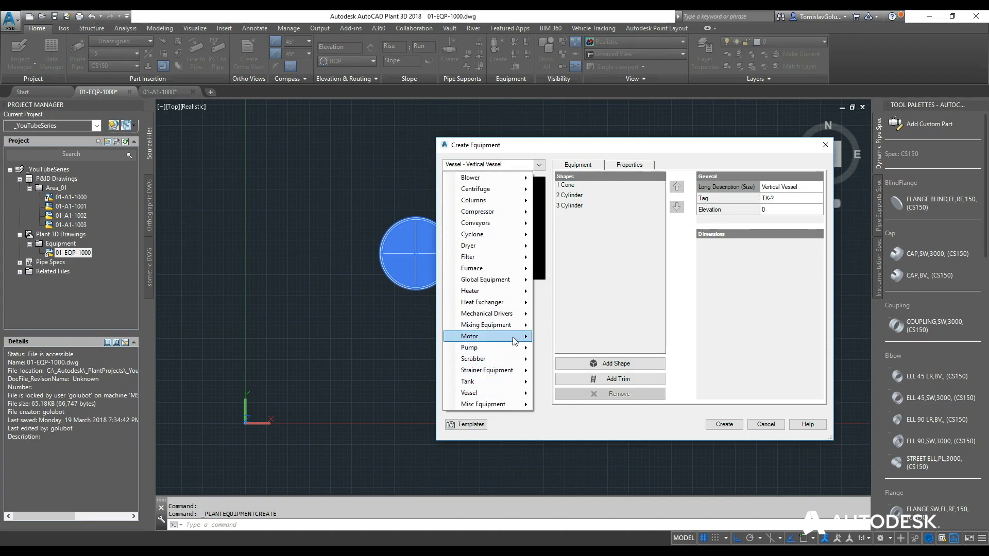
{"action": "mouse_move", "coordinate": [513, 349]}
{"action": "left_click", "coordinate": [595, 417]}
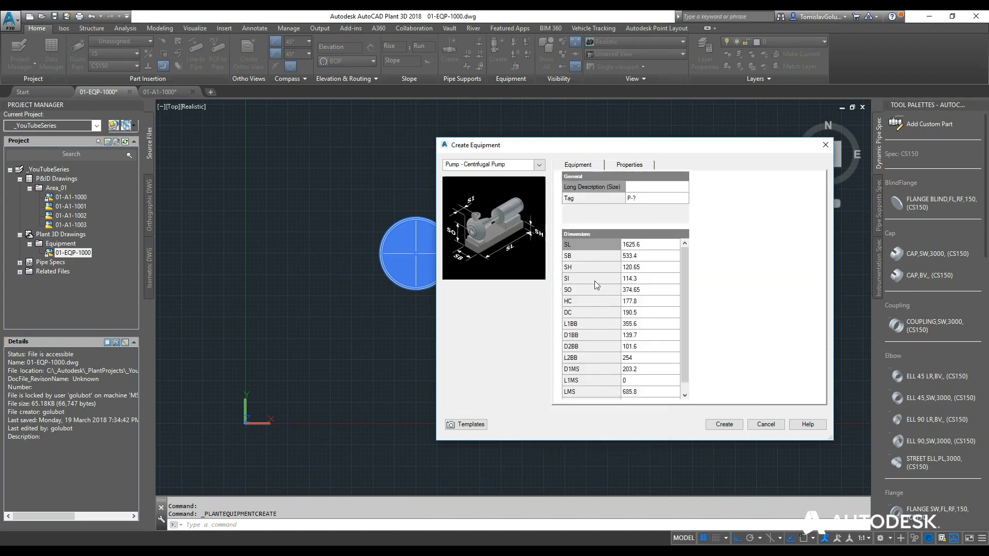
{"action": "left_click", "coordinate": [723, 424]}
Insert the pump at 0,0, rotated 270° to point downward.
{"action": "middle_click_drag", "start_coordinate": [229, 450], "coordinate": [277, 356]}
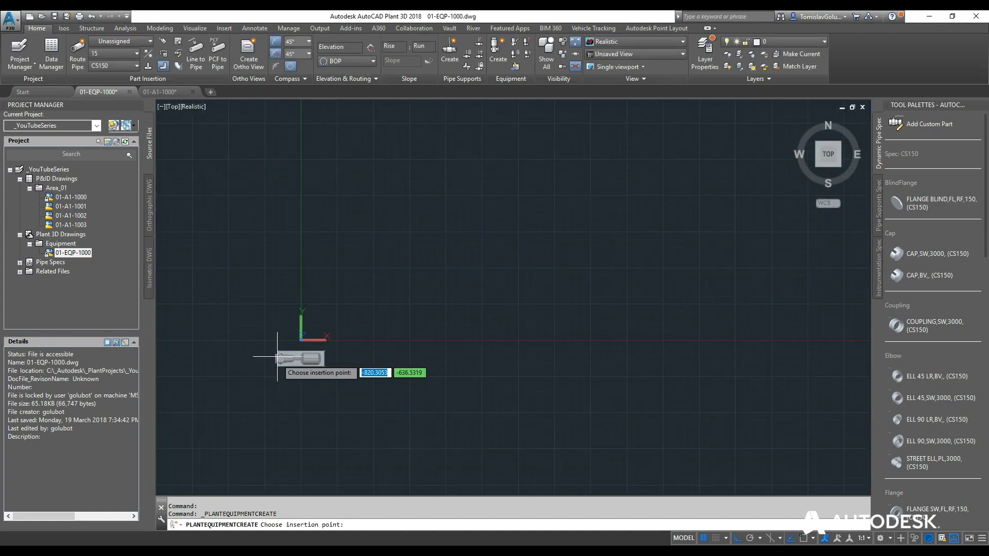
{"action": "scroll", "coordinate": [277, 356], "scroll_direction": "up", "scroll_amount": 8}
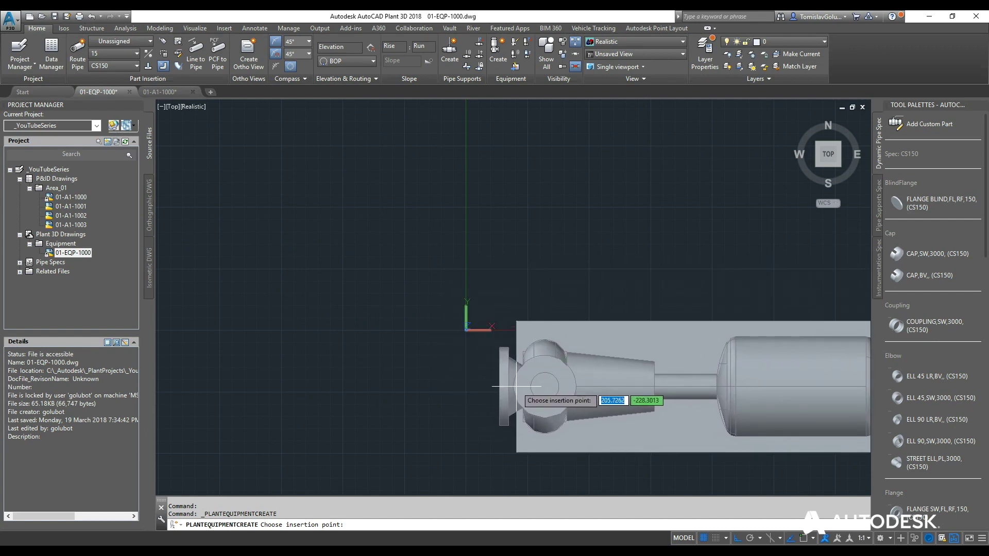
{"action": "type", "text": ",0"}
{"action": "key", "text": "Return"}
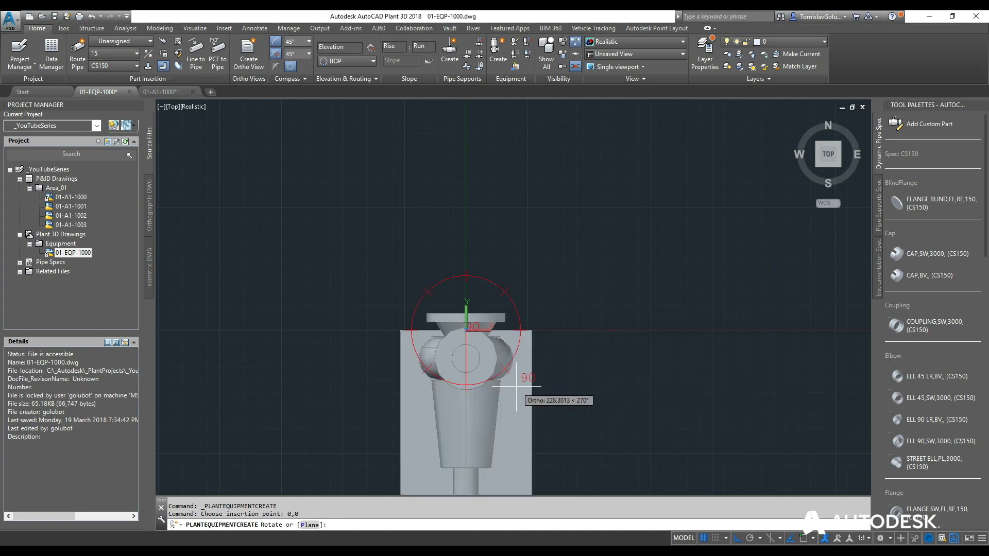
{"action": "scroll", "coordinate": [538, 241], "scroll_direction": "down", "scroll_amount": 3}
{"action": "left_click", "coordinate": [512, 408]}
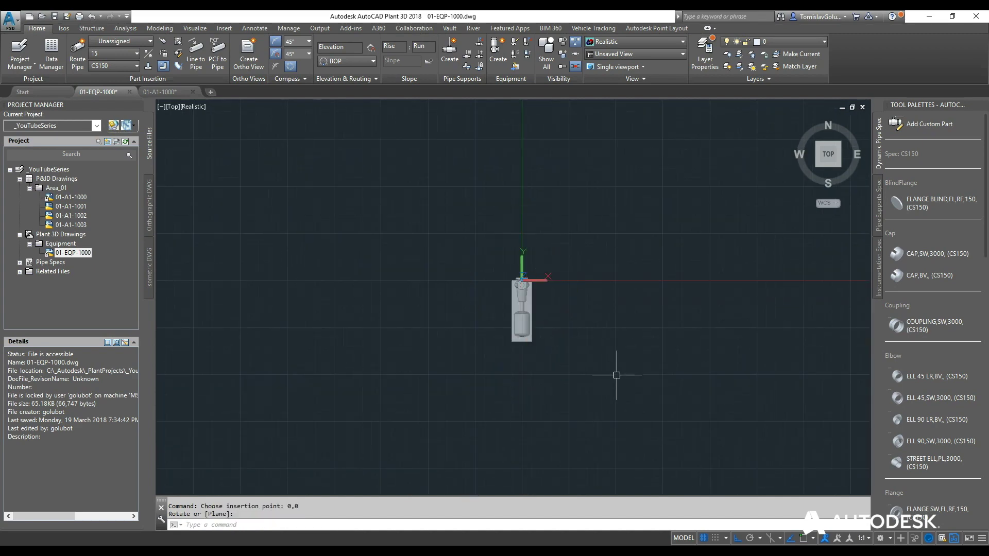
{"action": "middle_click_drag", "start_coordinate": [617, 375], "coordinate": [748, 181], "text": "shift"}
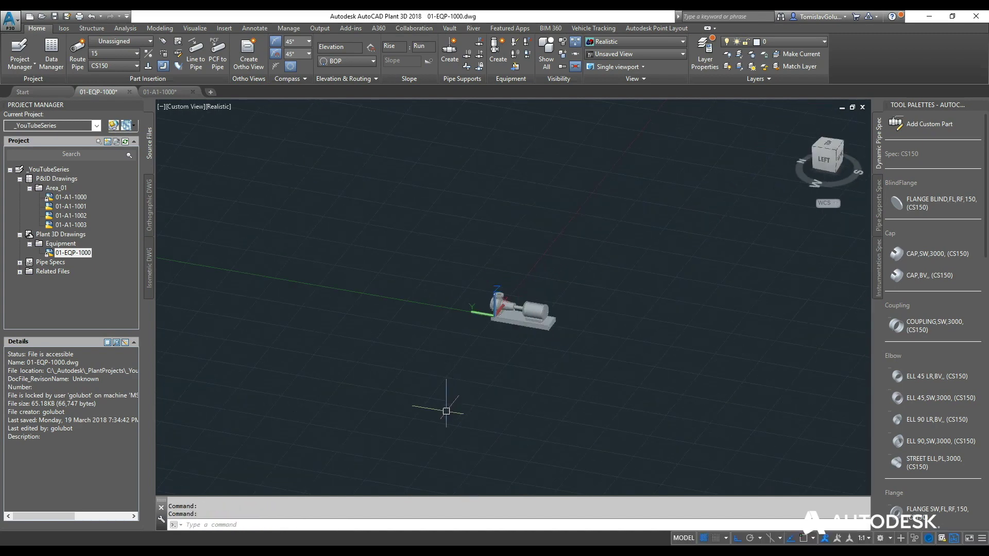
Orbit around the centrifugal pump in 3D, then return to the Top view of both tanks.
{"action": "middle_click_drag", "start_coordinate": [446, 411], "coordinate": [607, 376], "text": "shift"}
{"action": "scroll", "coordinate": [473, 381], "scroll_direction": "up", "scroll_amount": 8}
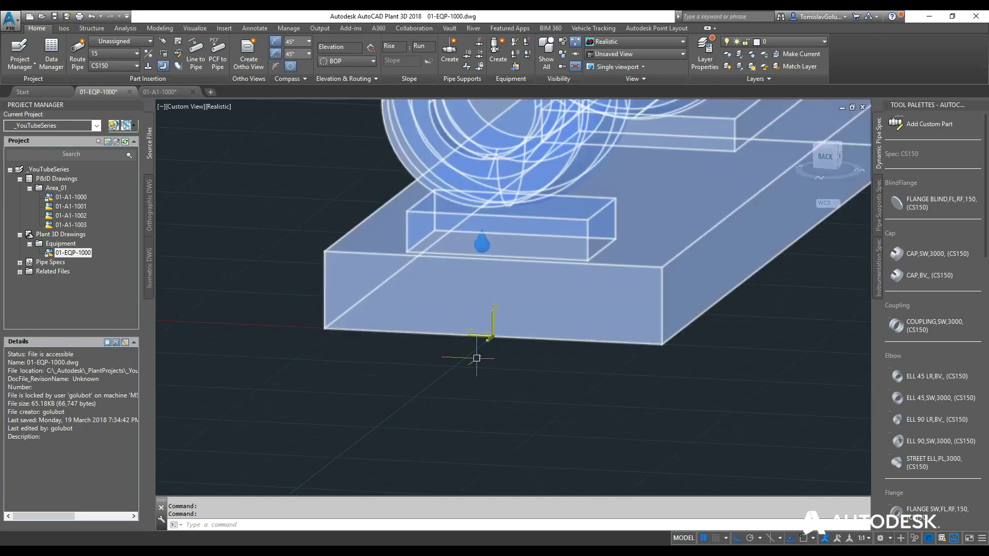
{"action": "scroll", "coordinate": [493, 340], "scroll_direction": "down", "scroll_amount": 6}
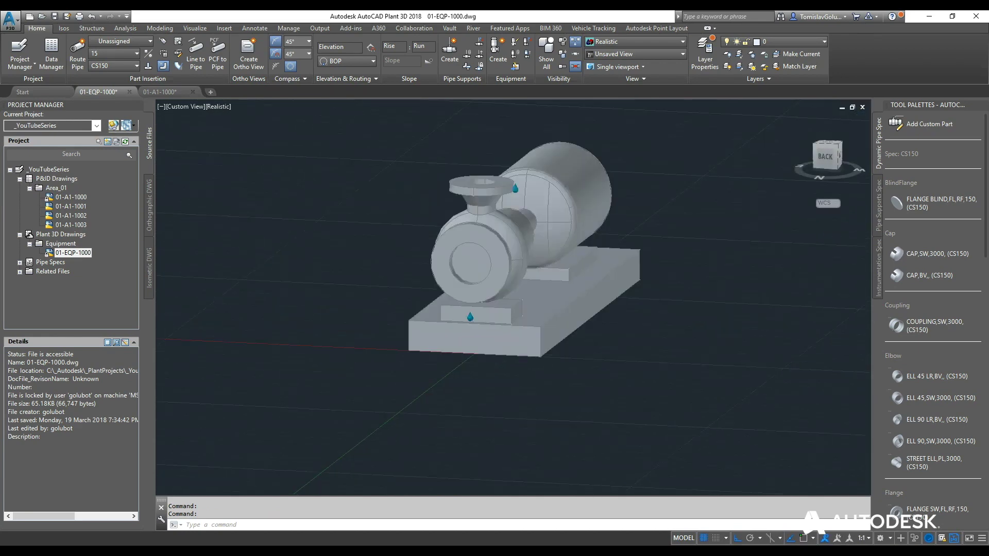
{"action": "middle_click_drag", "start_coordinate": [487, 350], "coordinate": [341, 437], "text": "shift"}
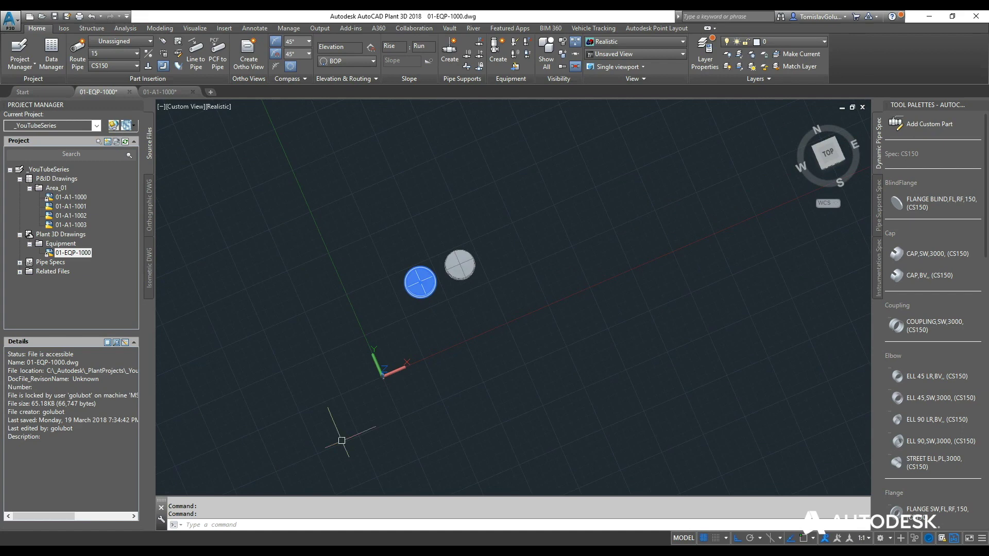
{"action": "left_click", "coordinate": [828, 152]}
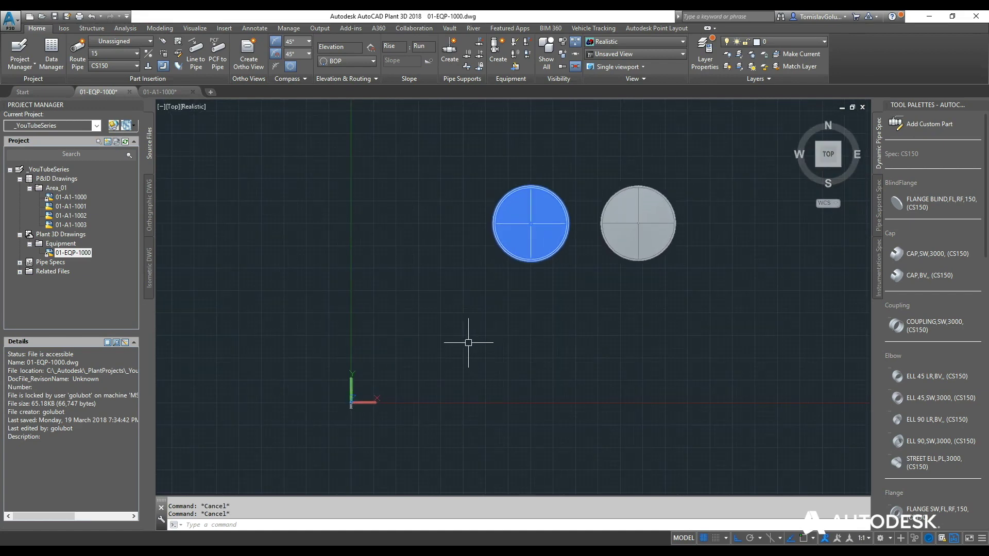
Move the blue tank 25000 units.
{"action": "type", "text": "m"}
{"action": "key", "text": "Return"}
{"action": "left_click", "coordinate": [448, 435]}
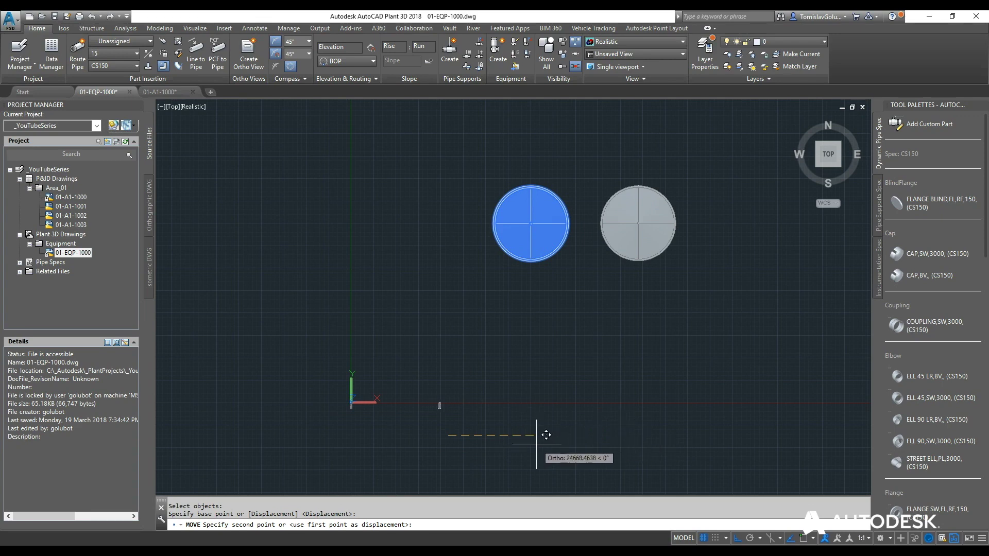
{"action": "type", "text": "25000"}
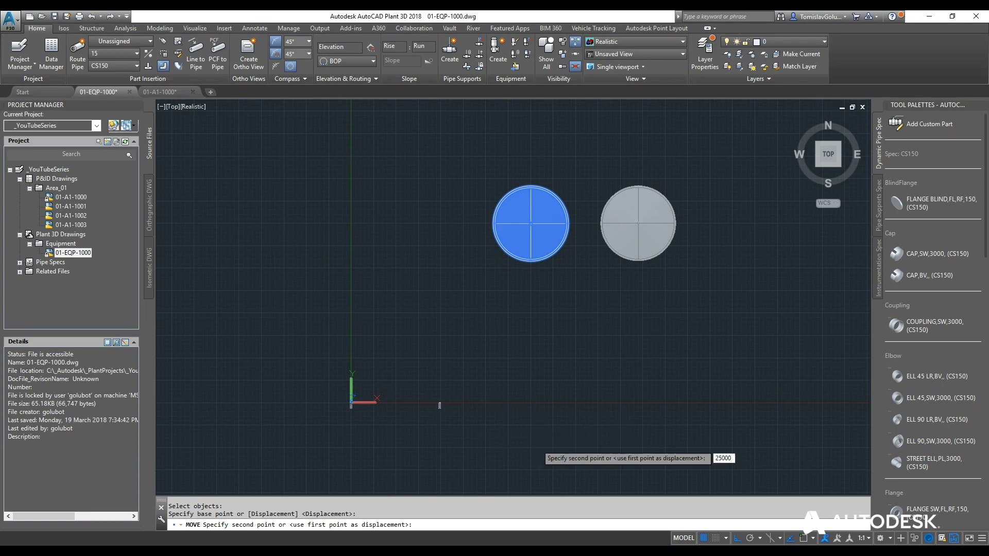
{"action": "key", "text": "Return"}
Move the centrifugal pump 20000 units straight up toward the tanks.
{"action": "scroll", "coordinate": [363, 414], "scroll_direction": "up", "scroll_amount": 2}
{"action": "type", "text": "M"}
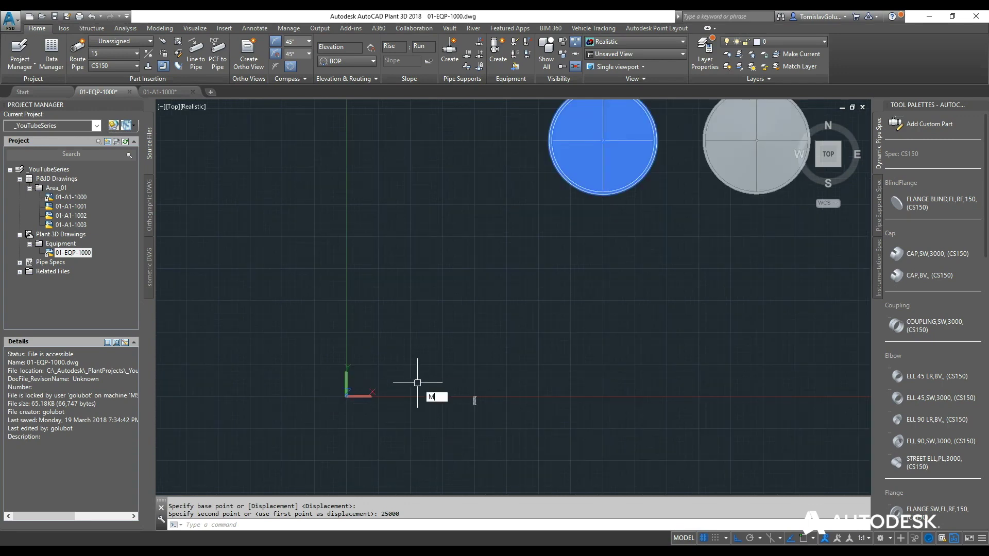
{"action": "key", "text": "Return"}
{"action": "left_click", "coordinate": [474, 401]}
{"action": "key", "text": "Return"}
{"action": "left_click", "coordinate": [592, 441]}
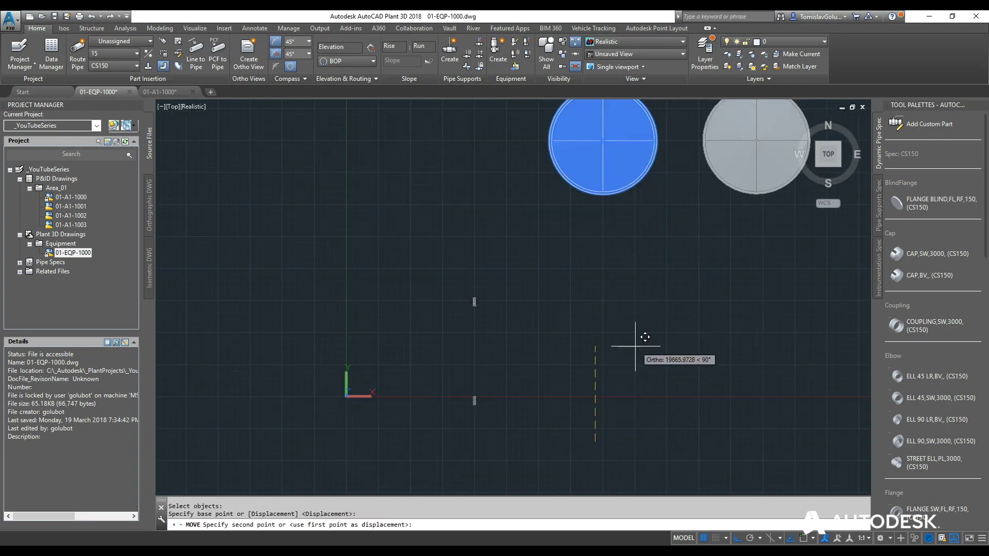
{"action": "type", "text": "2000"}
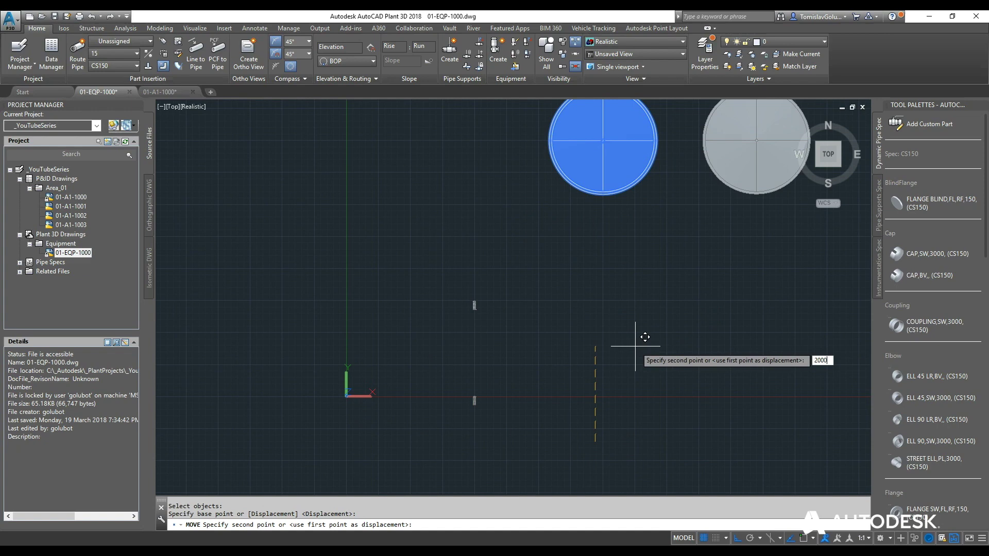
{"action": "type", "text": "0"}
{"action": "key", "text": "Return"}
Check the pump tags on the 01-A1-1000 P&ID, then return to 01-EQP-1000.
{"action": "scroll", "coordinate": [496, 289], "scroll_direction": "up", "scroll_amount": 5}
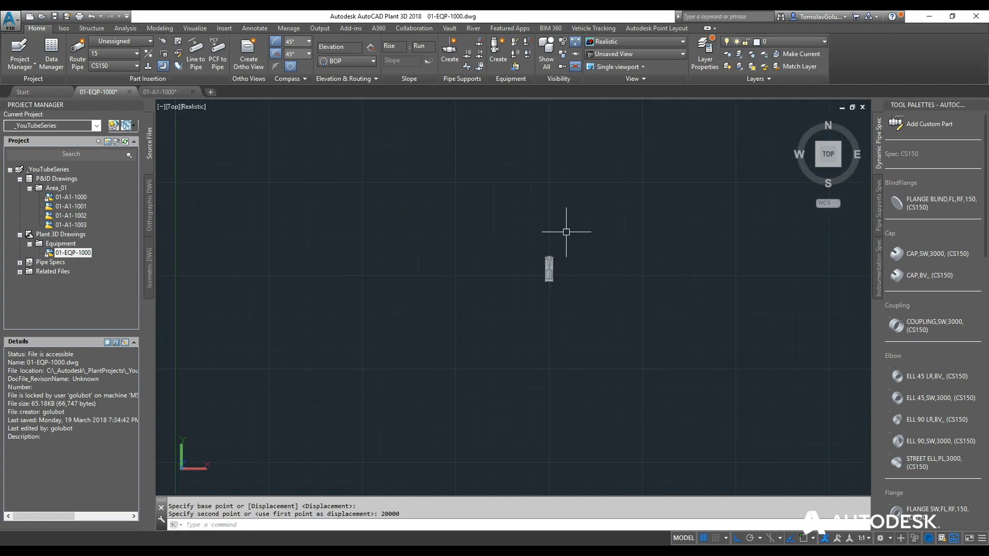
{"action": "left_click", "coordinate": [156, 95]}
{"action": "scroll", "coordinate": [602, 365], "scroll_direction": "up", "scroll_amount": 5}
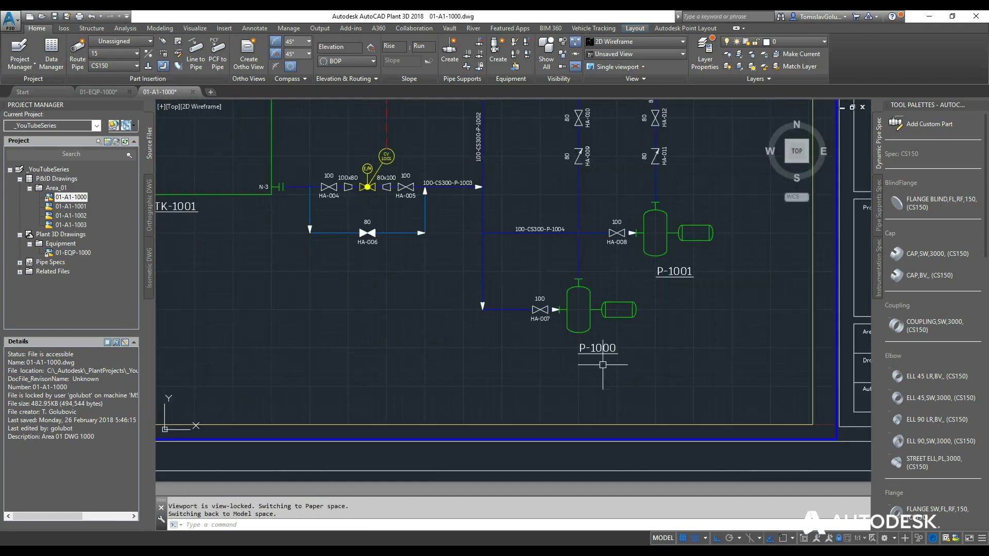
{"action": "left_click", "coordinate": [98, 91]}
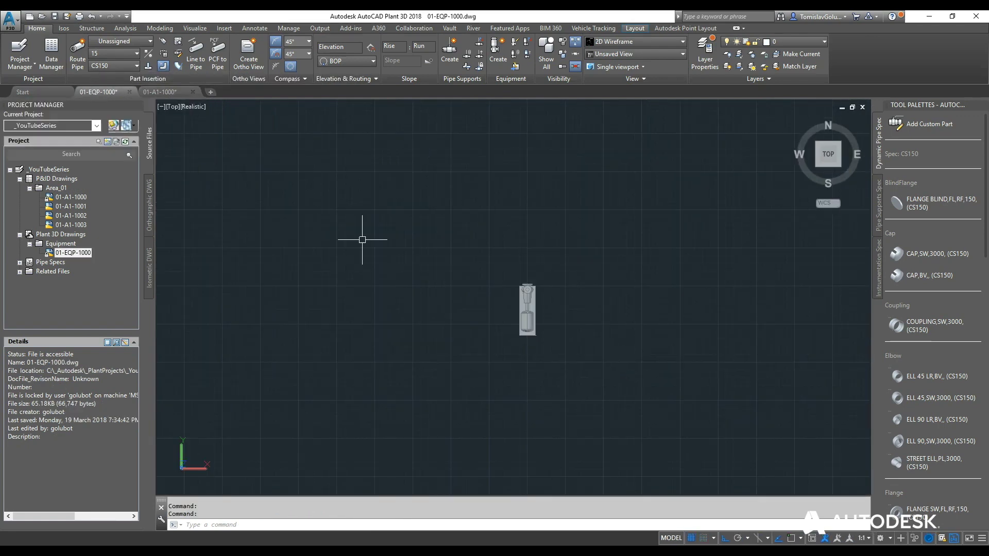
Assign the model's centrifugal pump the tag P-1000.
{"action": "left_click", "coordinate": [524, 293]}
{"action": "right_click", "coordinate": [525, 295]}
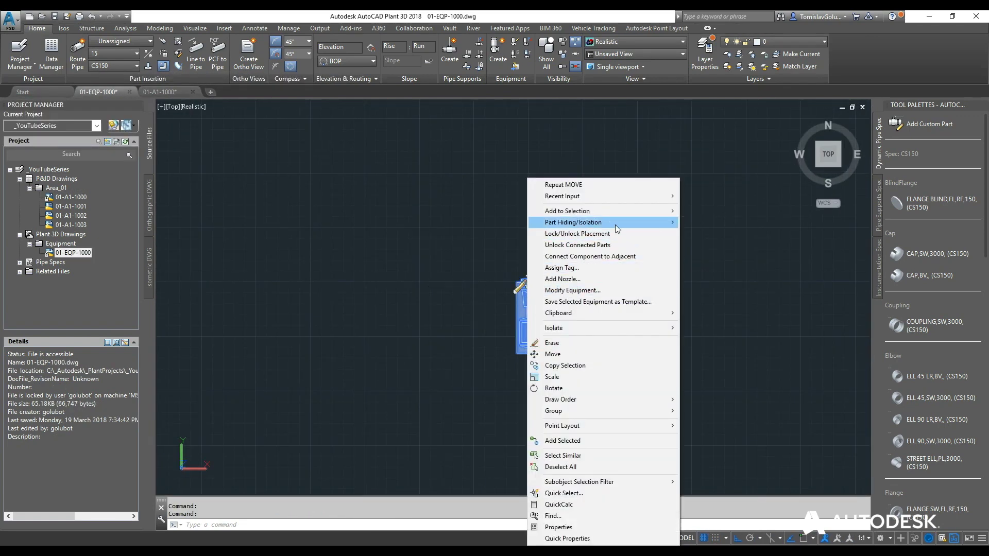
{"action": "left_click", "coordinate": [613, 267]}
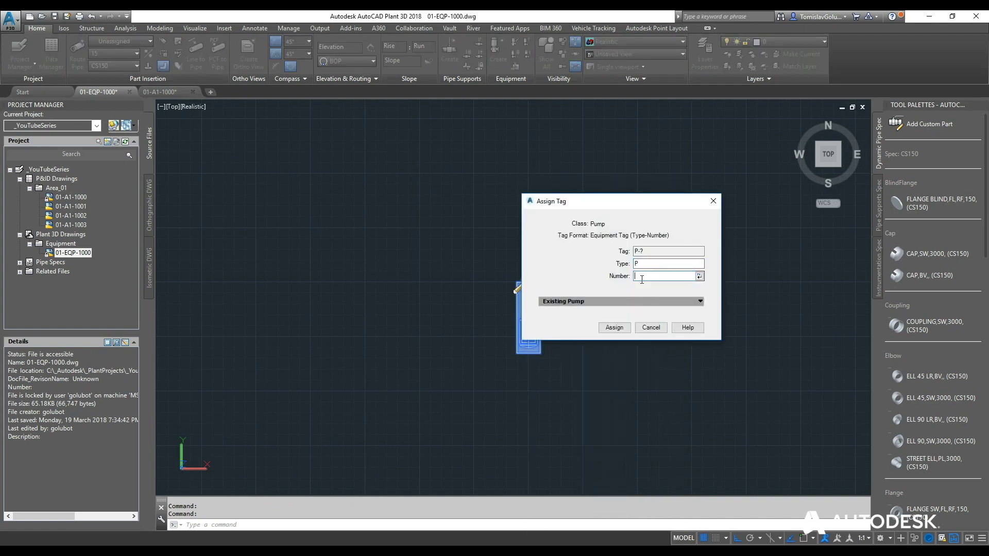
{"action": "left_click", "coordinate": [615, 328]}
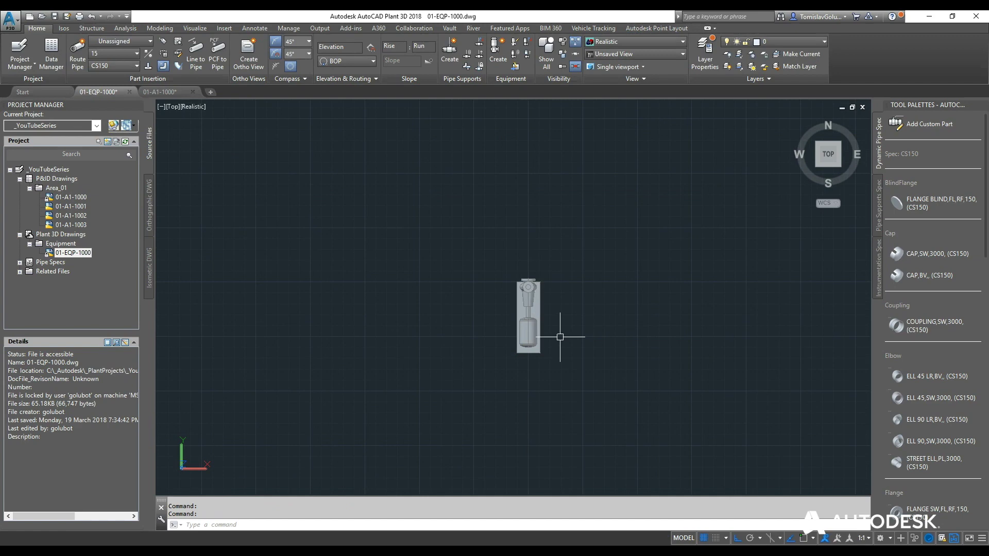
Copy pump P-1000 to the right to make a second pump.
{"action": "type", "text": "o"}
{"action": "key", "text": "Return"}
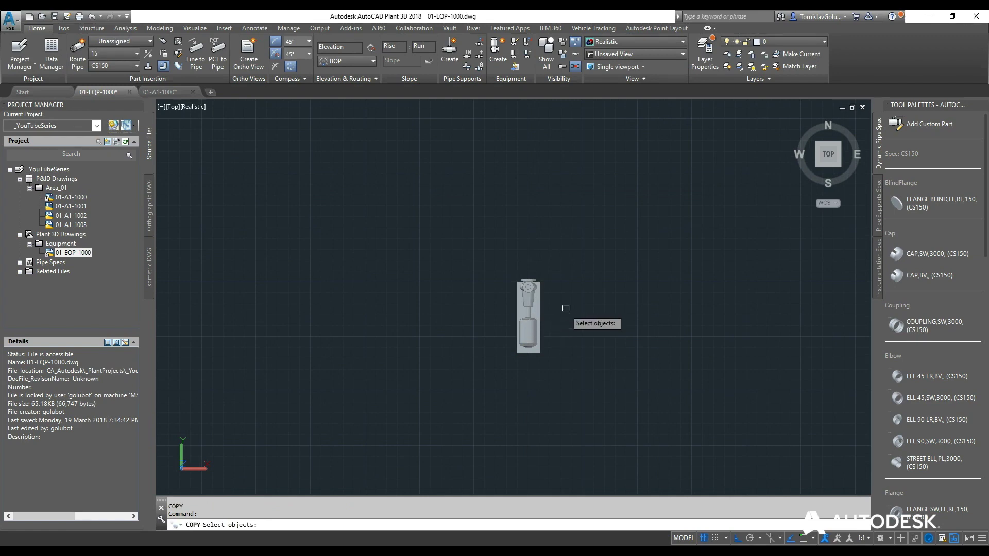
{"action": "left_click", "coordinate": [528, 319]}
{"action": "key", "text": "Return"}
{"action": "left_click", "coordinate": [540, 386]}
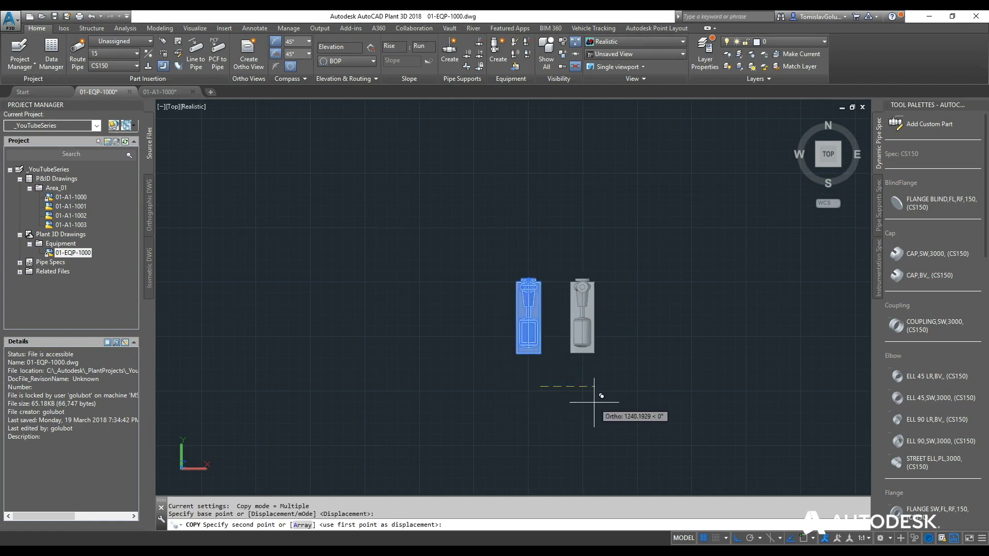
{"action": "type", "text": "2500"}
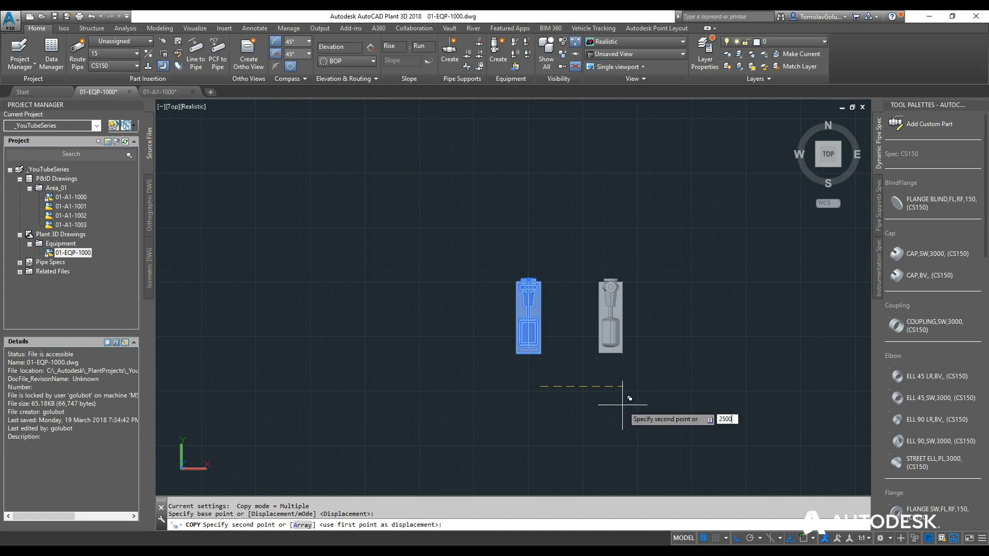
{"action": "key", "text": "Return"}
{"action": "key", "text": "Escape"}
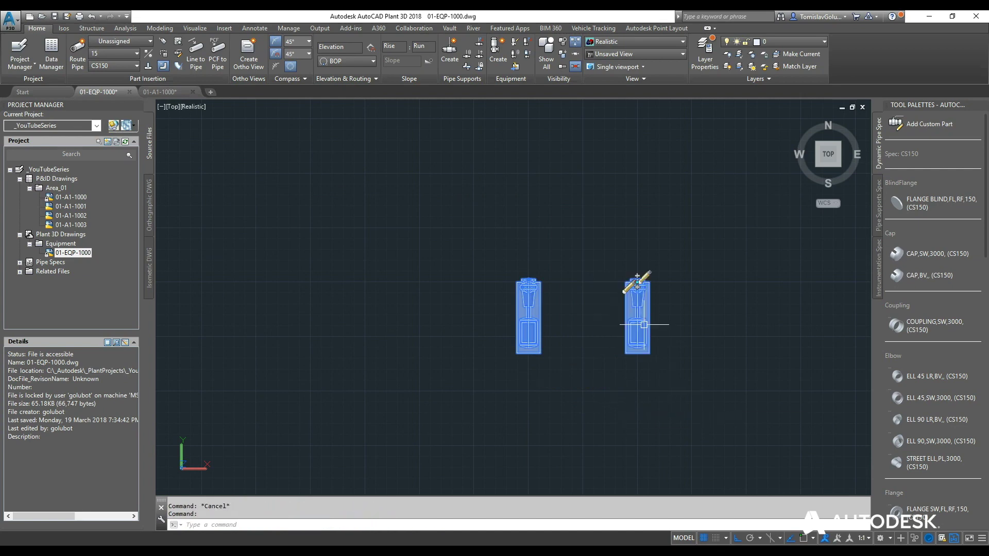
Tag the copied pump P-1001 and zoom to extents to fit both pumps.
{"action": "right_click", "coordinate": [643, 325]}
{"action": "left_click", "coordinate": [669, 267]}
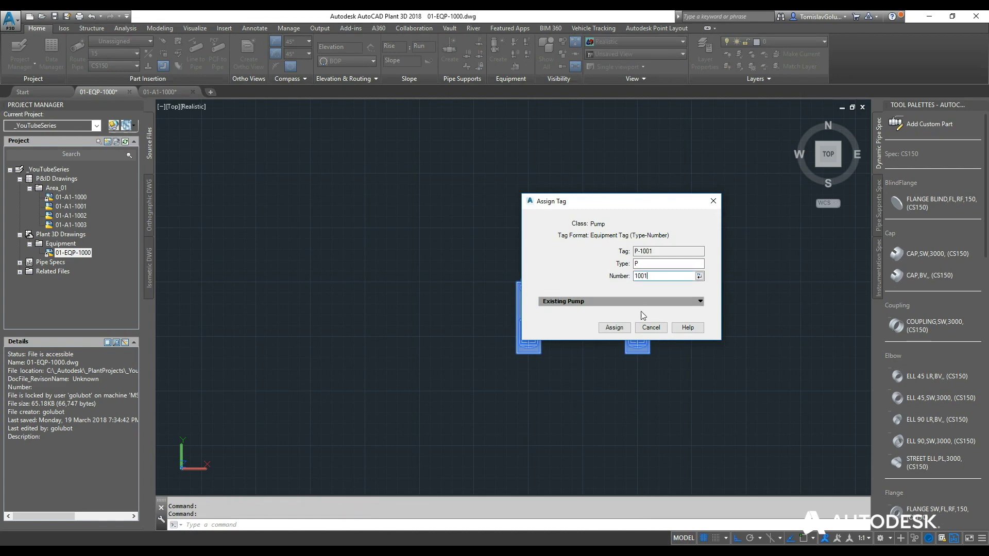
{"action": "left_click", "coordinate": [614, 327]}
{"action": "scroll", "coordinate": [643, 373], "scroll_direction": "down", "scroll_amount": 3}
{"action": "type", "text": "z"}
{"action": "key", "text": "Return"}
{"action": "type", "text": "E"}
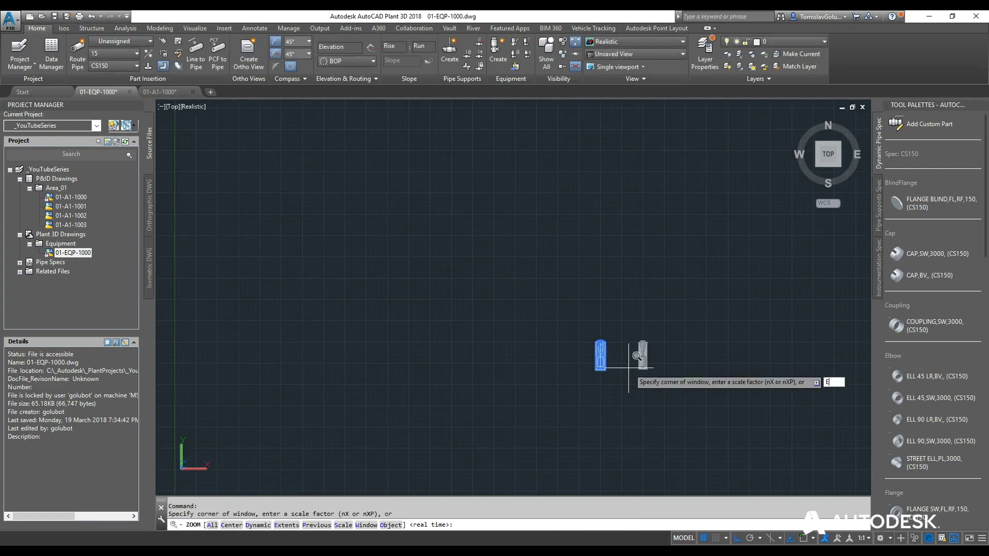
{"action": "key", "text": "Return"}
Review the Equipment records in Data Manager, then close it.
{"action": "left_click", "coordinate": [51, 51]}
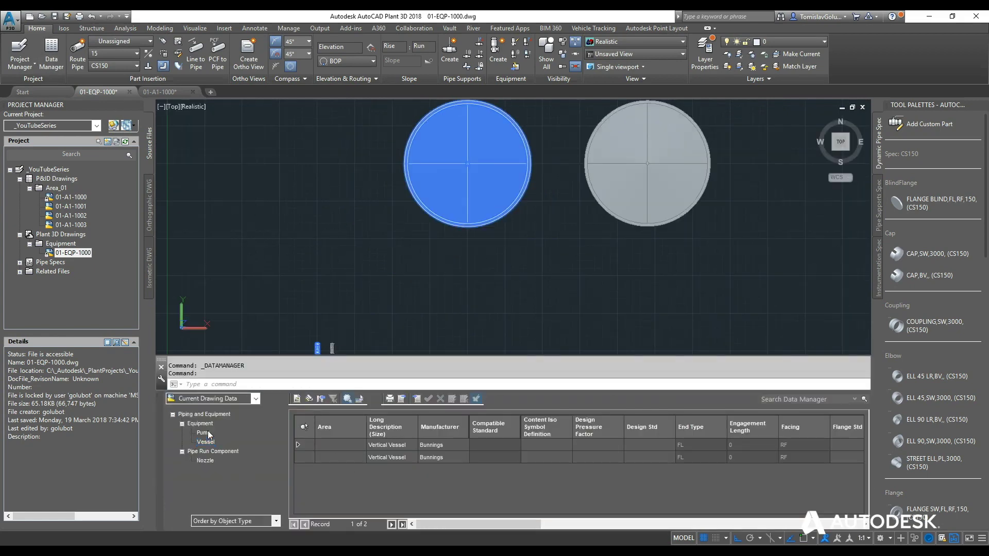
{"action": "left_click", "coordinate": [200, 423]}
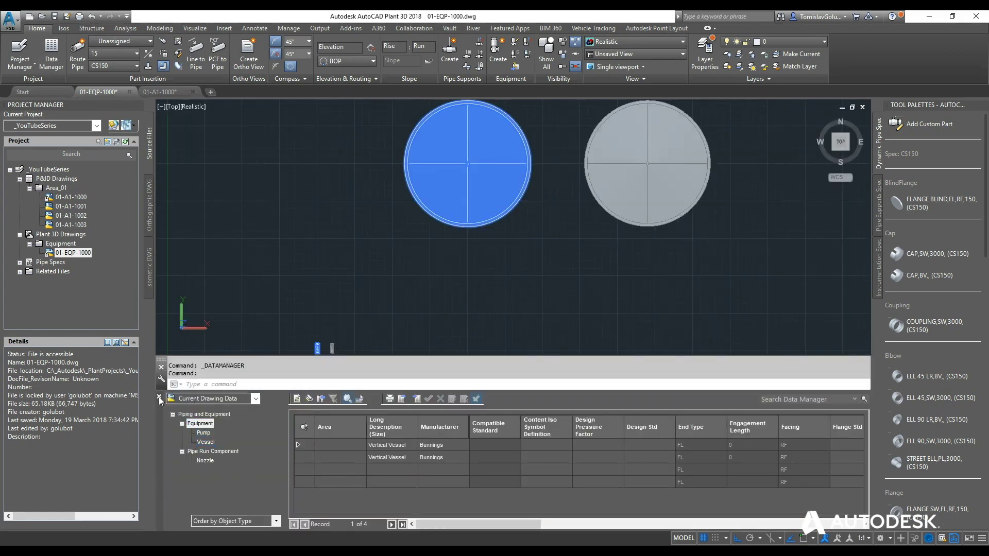
{"action": "left_click", "coordinate": [159, 397]}
Orbit to a 3D view, select the pump's nozzle edit grip, and bring the tank into view.
{"action": "scroll", "coordinate": [490, 305], "scroll_direction": "down", "scroll_amount": 5}
{"action": "middle_click_drag", "start_coordinate": [514, 375], "coordinate": [565, 278], "text": "shift"}
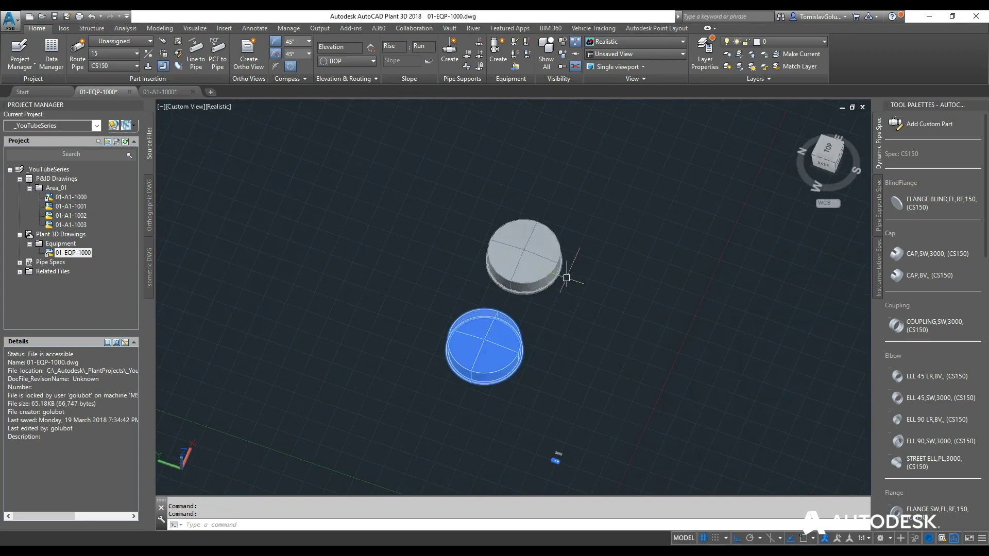
{"action": "middle_click_drag", "start_coordinate": [574, 376], "coordinate": [481, 378], "text": "shift"}
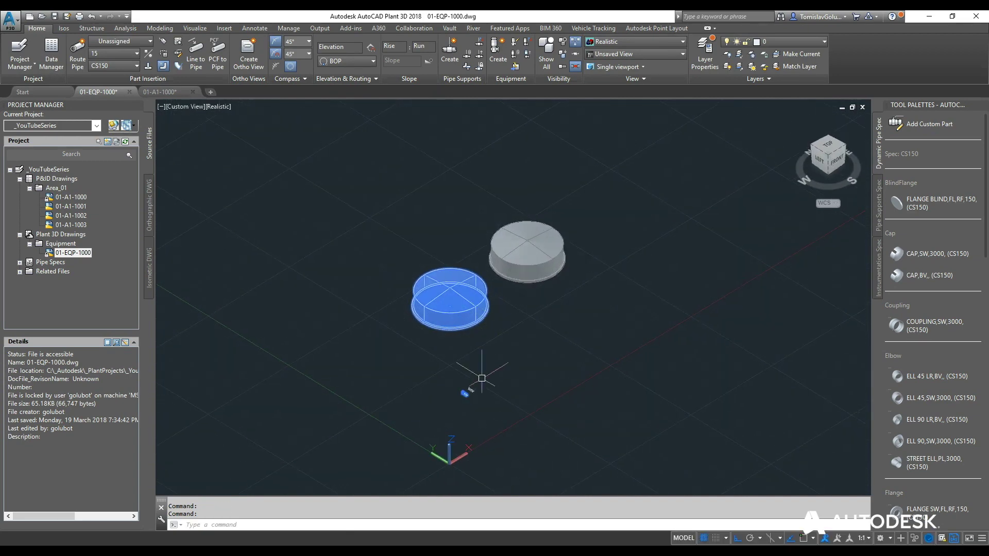
{"action": "scroll", "coordinate": [464, 396], "scroll_direction": "up", "scroll_amount": 3}
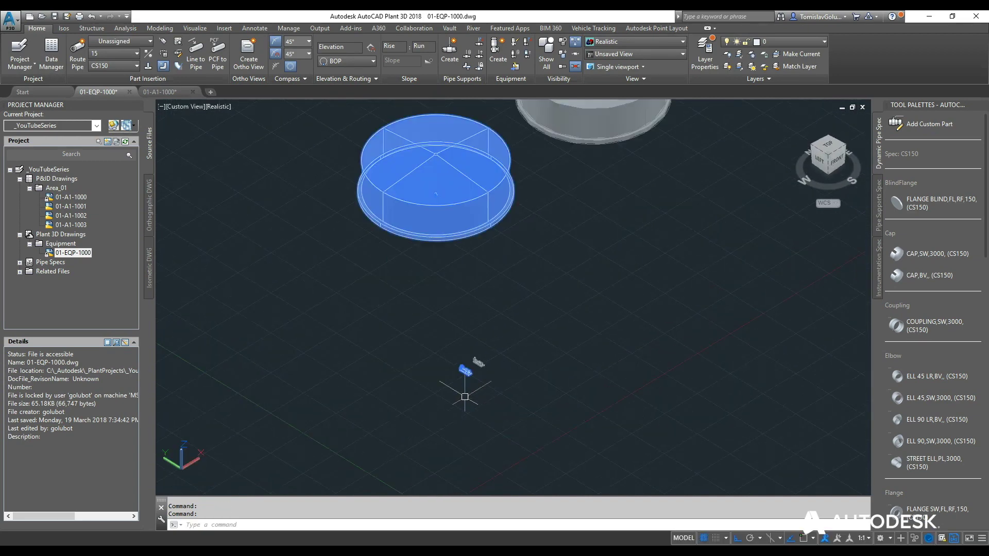
{"action": "scroll", "coordinate": [464, 396], "scroll_direction": "up", "scroll_amount": 6}
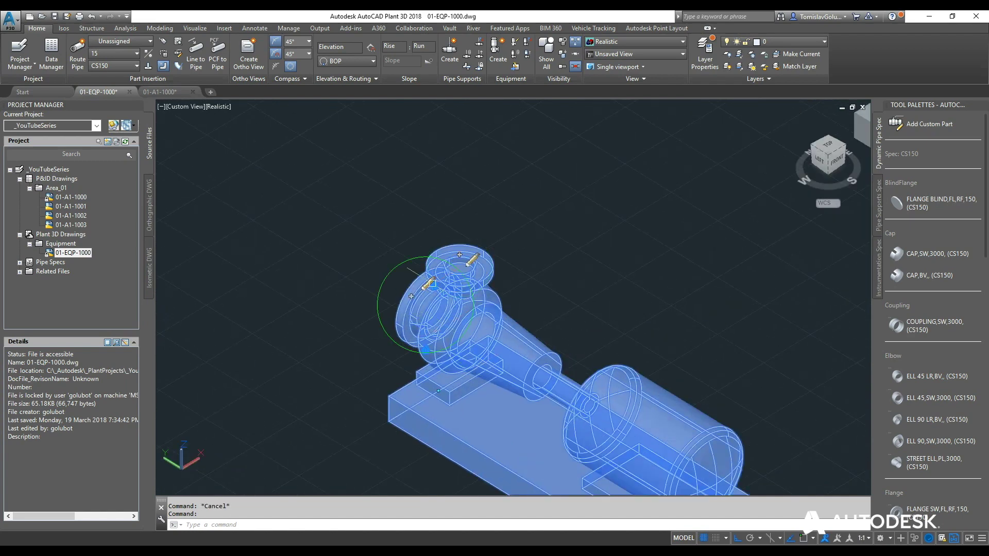
{"action": "left_click", "coordinate": [427, 283]}
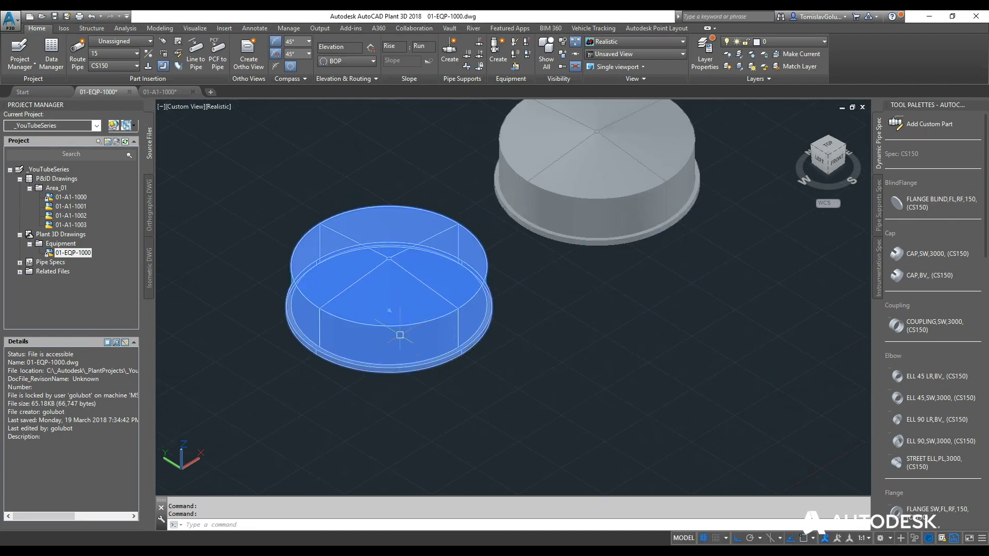
{"action": "scroll", "coordinate": [400, 334], "scroll_direction": "up", "scroll_amount": 4}
{"action": "middle_click_drag", "start_coordinate": [412, 315], "coordinate": [499, 328]}
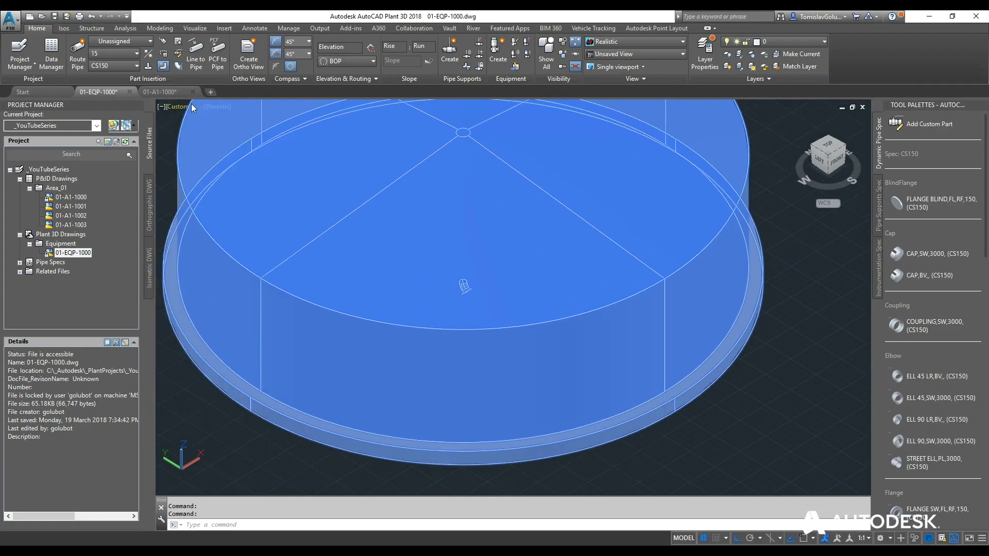
Switch to 2D Wireframe and look at both tanks from the Front view.
{"action": "left_click", "coordinate": [214, 106]}
{"action": "left_click", "coordinate": [229, 131]}
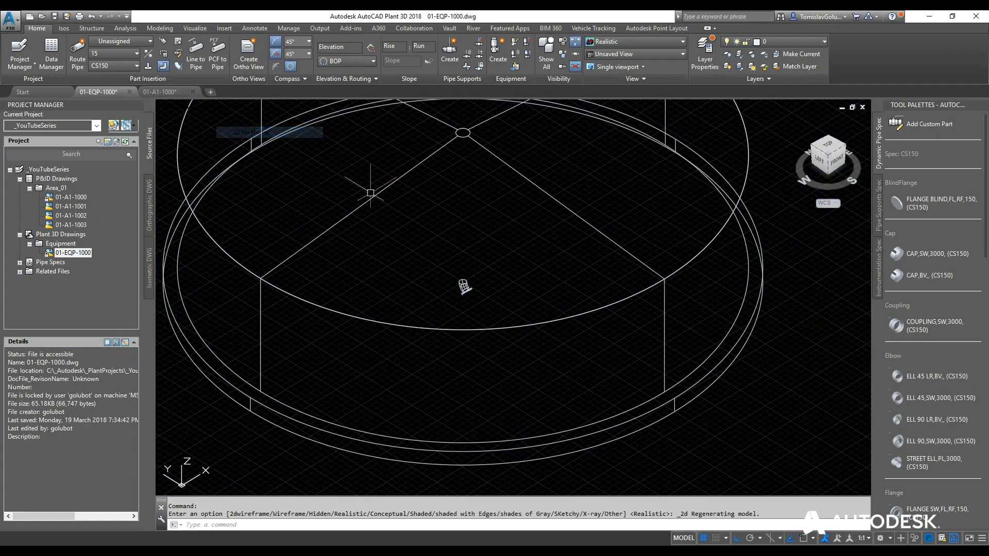
{"action": "scroll", "coordinate": [459, 292], "scroll_direction": "up", "scroll_amount": 3}
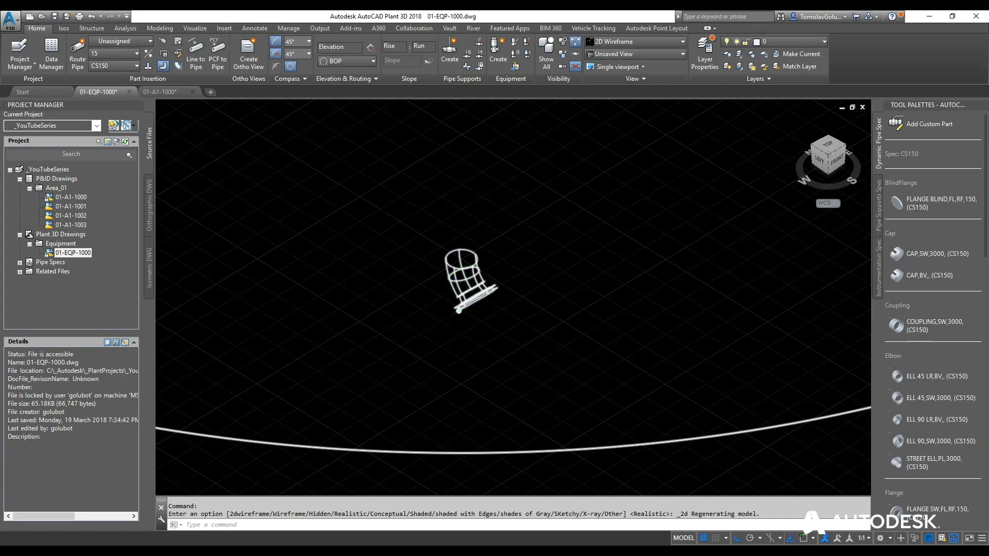
{"action": "scroll", "coordinate": [455, 309], "scroll_direction": "down", "scroll_amount": 5}
{"action": "left_click", "coordinate": [835, 161]}
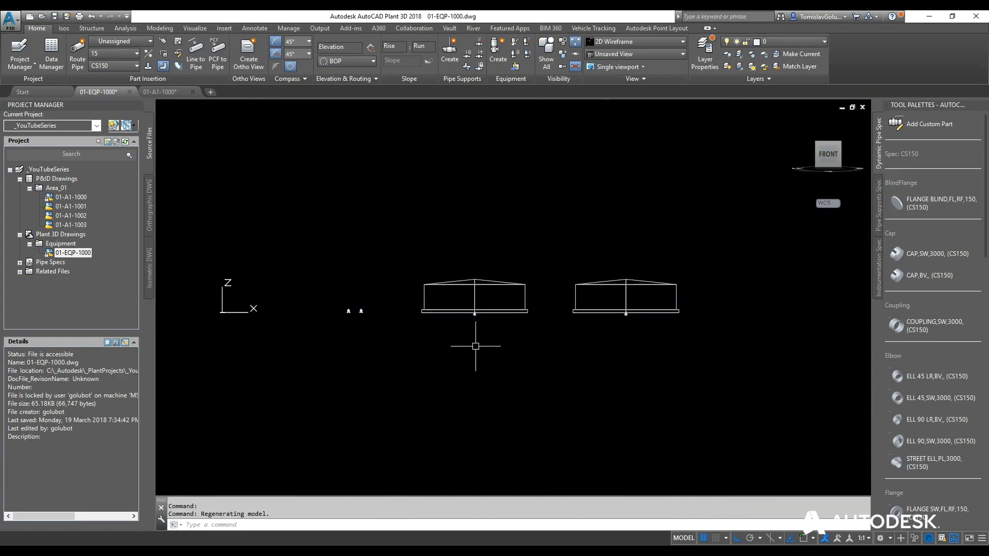
{"action": "scroll", "coordinate": [469, 314], "scroll_direction": "up", "scroll_amount": 5}
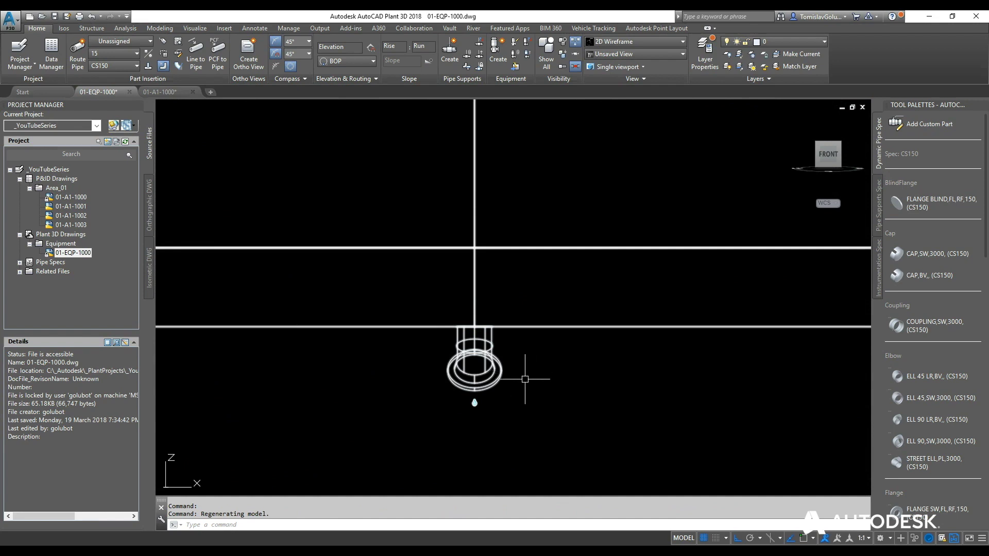
Delete the two bottom nozzles, then orbit to a 3D view of both tanks.
{"action": "left_click", "coordinate": [500, 370]}
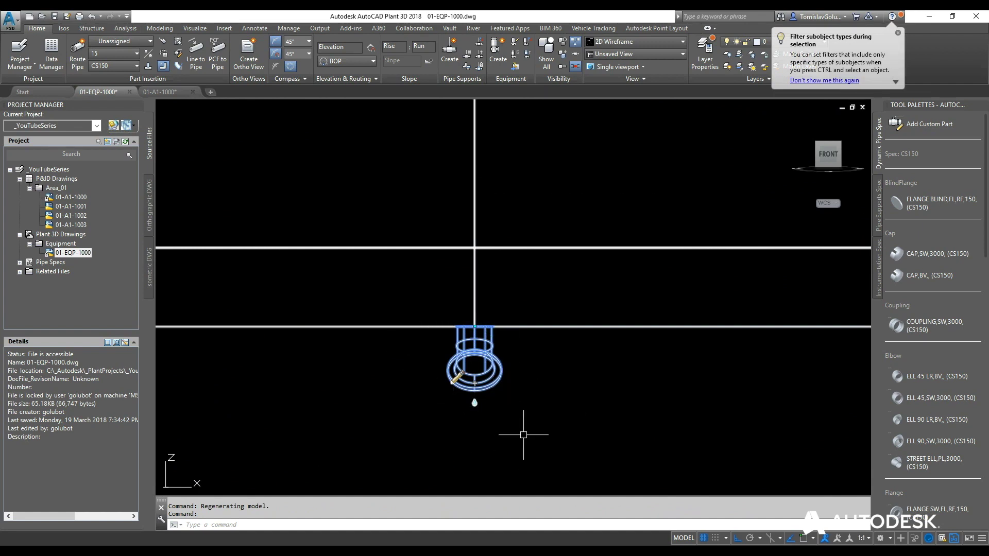
{"action": "key", "text": "Delete"}
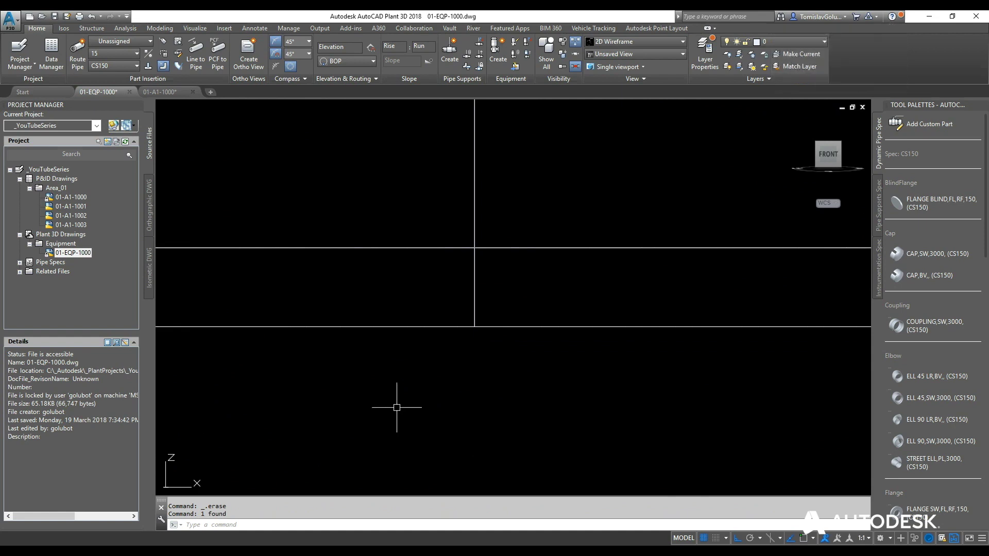
{"action": "scroll", "coordinate": [325, 350], "scroll_direction": "down", "scroll_amount": 5}
{"action": "scroll", "coordinate": [592, 353], "scroll_direction": "up", "scroll_amount": 6}
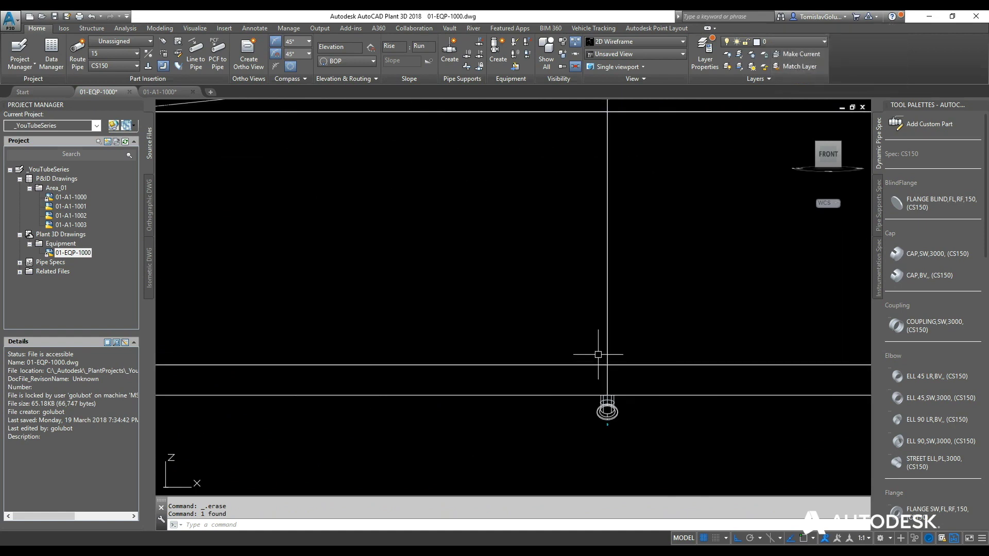
{"action": "left_click", "coordinate": [608, 384]}
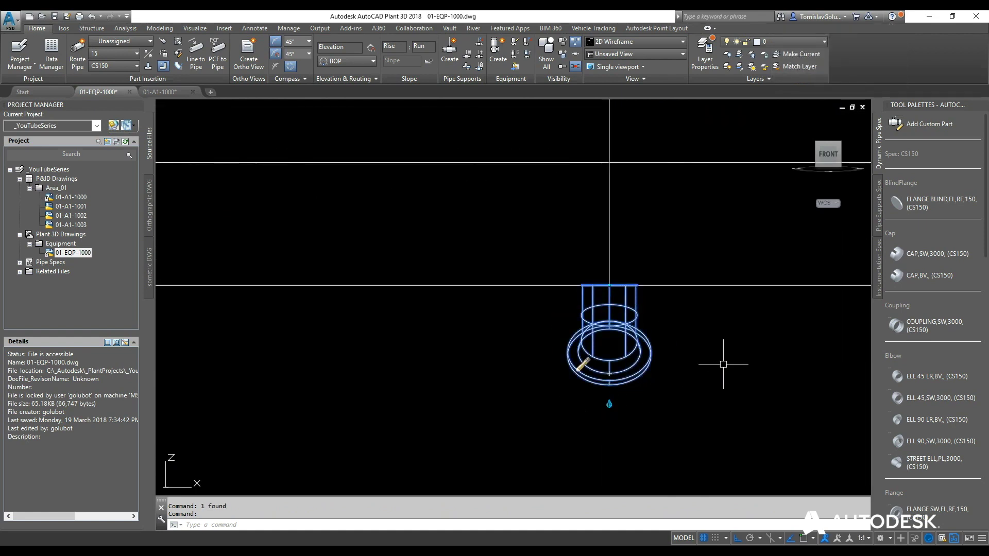
{"action": "key", "text": "Delete"}
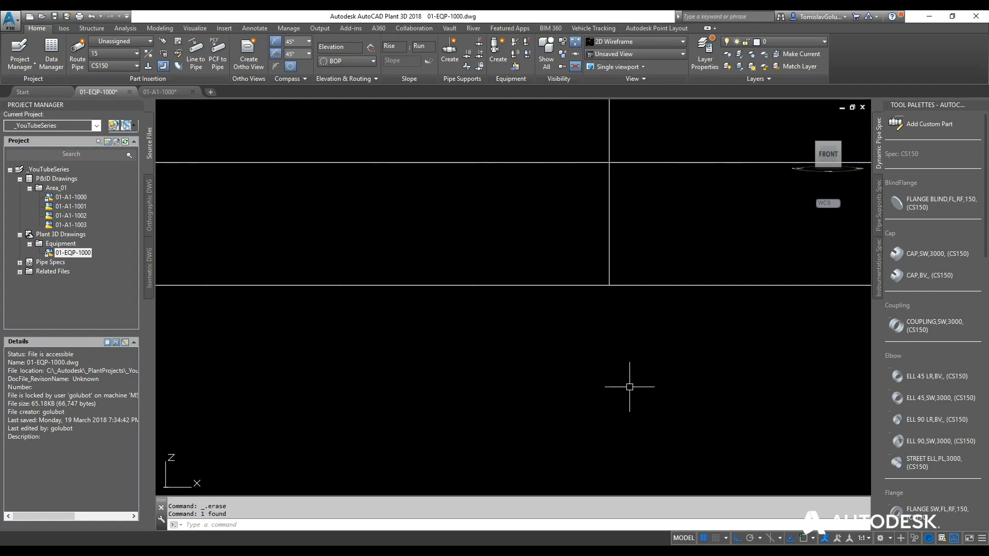
{"action": "scroll", "coordinate": [625, 358], "scroll_direction": "down", "scroll_amount": 5}
{"action": "mouse_move", "coordinate": [624, 360]}
{"action": "middle_mouse_down", "text": "shift"}
{"action": "mouse_move", "coordinate": [625, 391]}
{"action": "mouse_move", "coordinate": [560, 462]}
{"action": "middle_mouse_up", "text": "shift"}
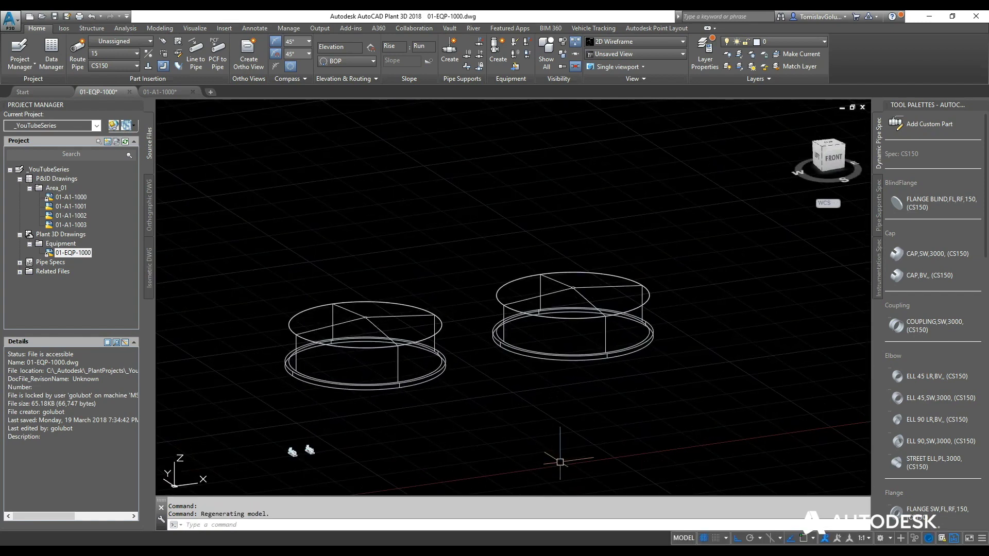
{"action": "scroll", "coordinate": [543, 396], "scroll_direction": "up", "scroll_amount": 4}
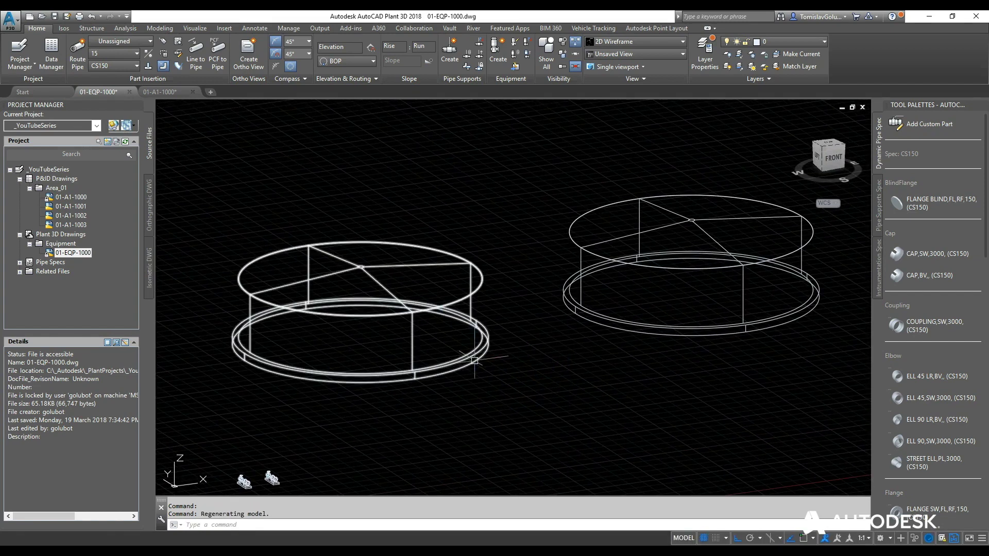
Add a nozzle to tank TK-1000, choosing the 4" RF class 150 flanged nozzle in inches.
{"action": "left_click", "coordinate": [435, 311]}
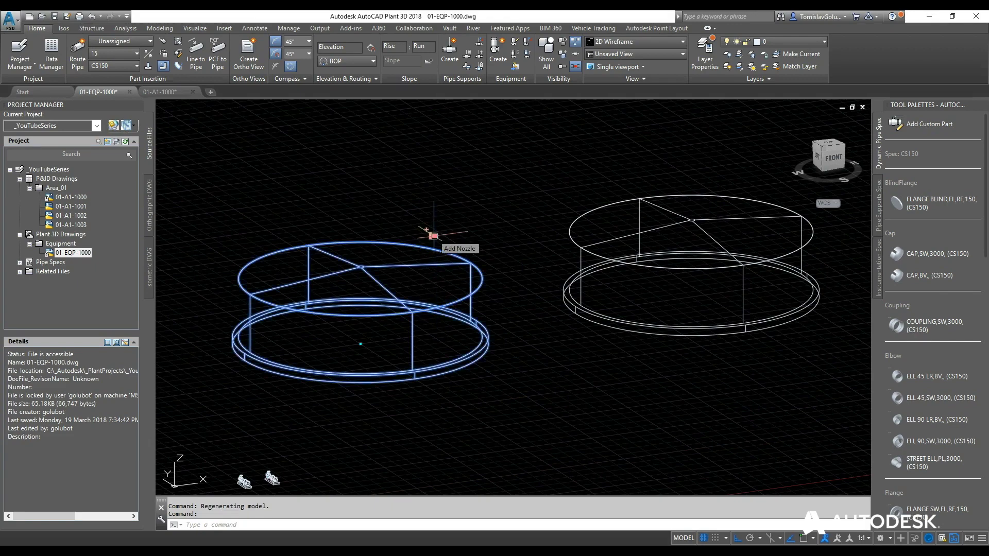
{"action": "right_click", "coordinate": [436, 235]}
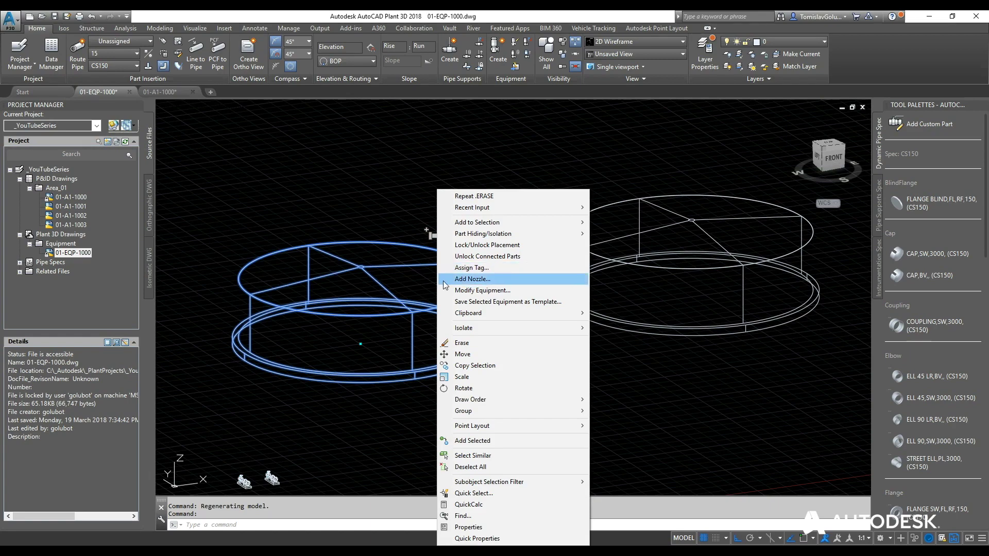
{"action": "left_click", "coordinate": [446, 280]}
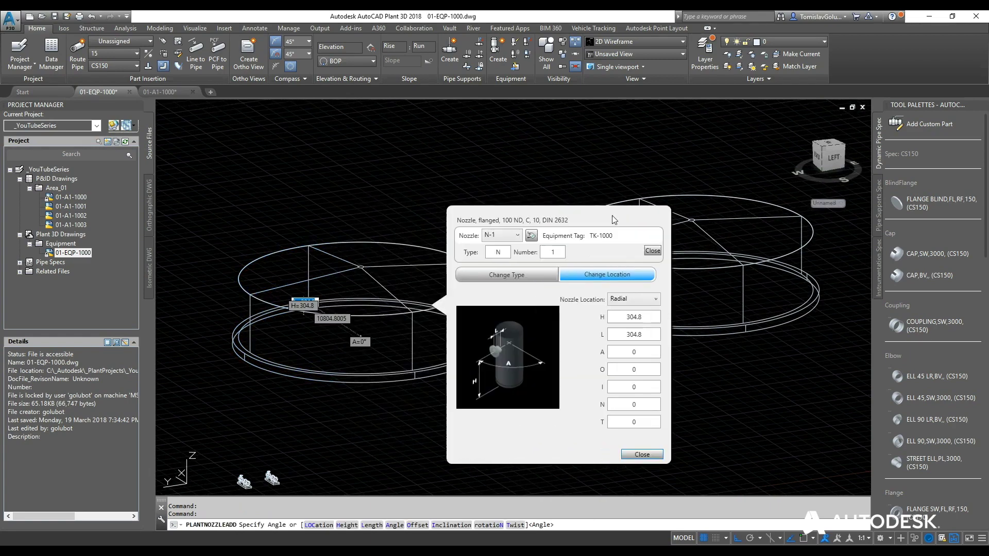
{"action": "left_click_drag", "start_coordinate": [510, 221], "coordinate": [676, 211]}
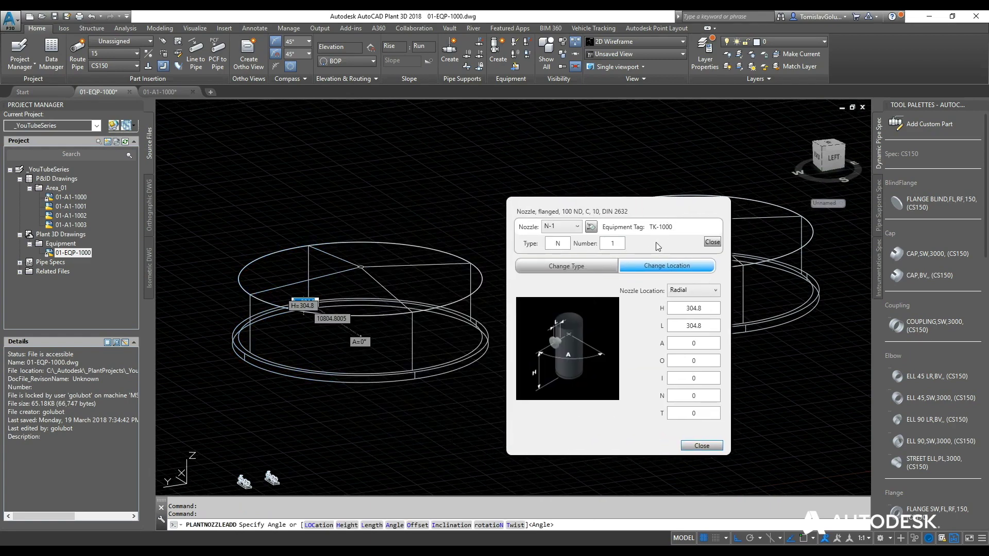
{"action": "left_click", "coordinate": [587, 268]}
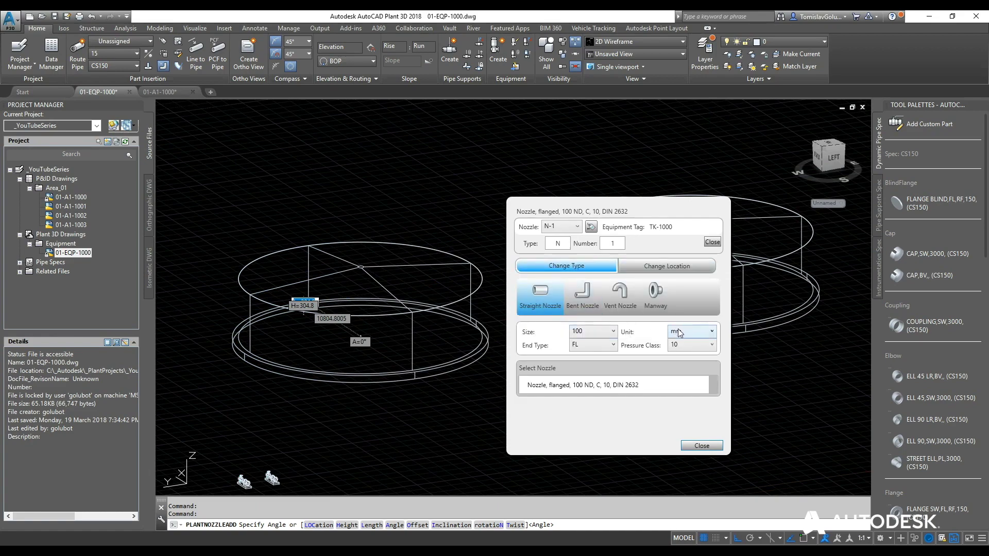
{"action": "left_click", "coordinate": [679, 332]}
{"action": "left_click", "coordinate": [681, 345]}
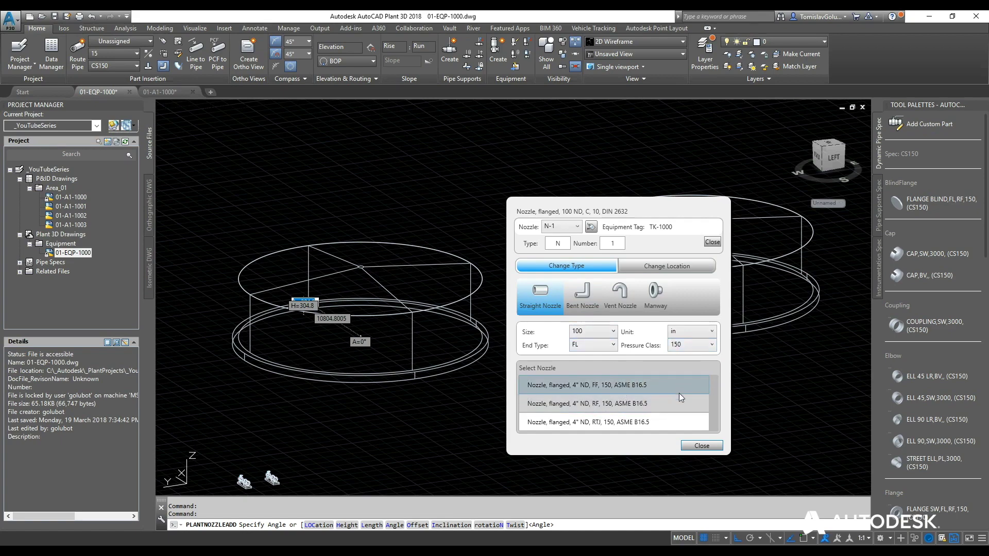
{"action": "left_click", "coordinate": [610, 406]}
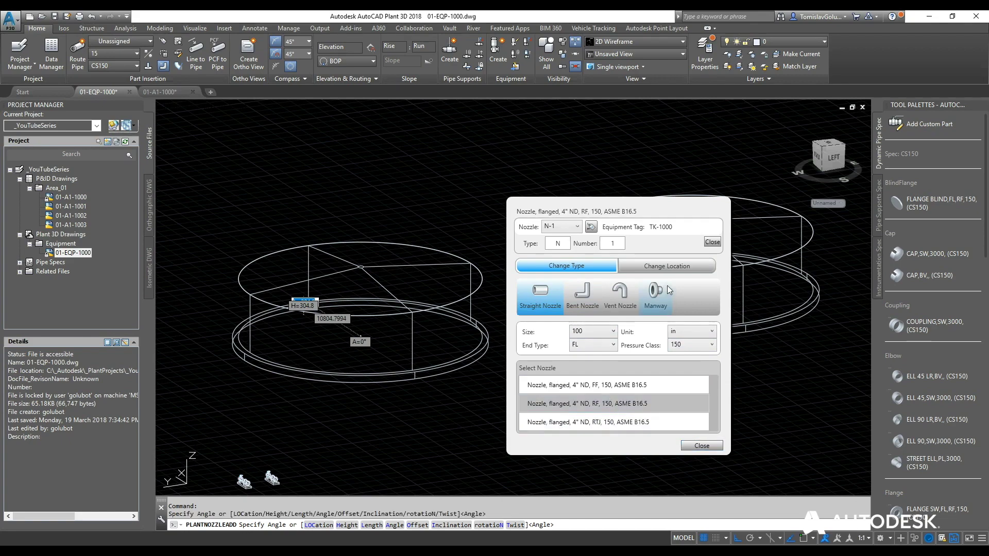
Place nozzle N-1 on top of the tank with length 300.
{"action": "left_click", "coordinate": [672, 267]}
{"action": "left_click", "coordinate": [693, 290]}
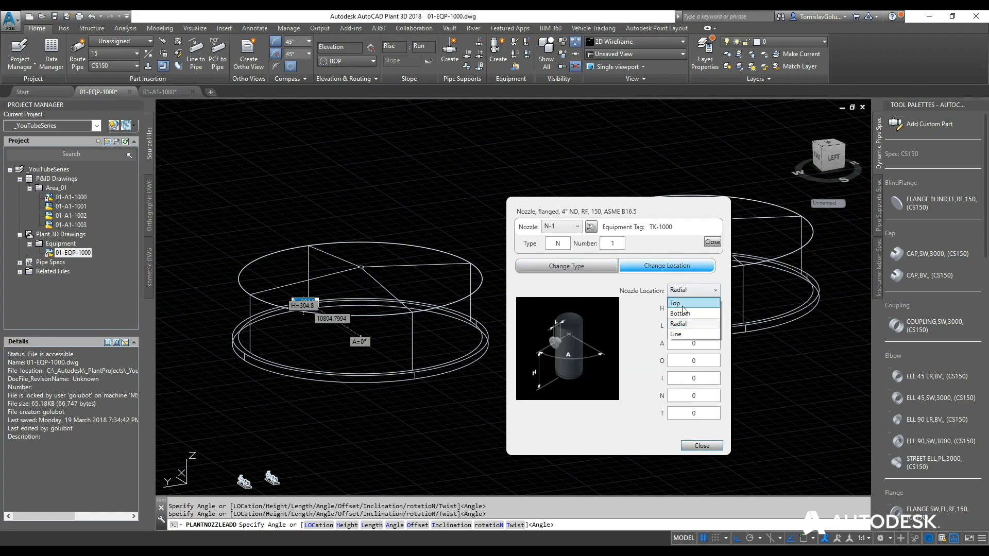
{"action": "left_click", "coordinate": [679, 307]}
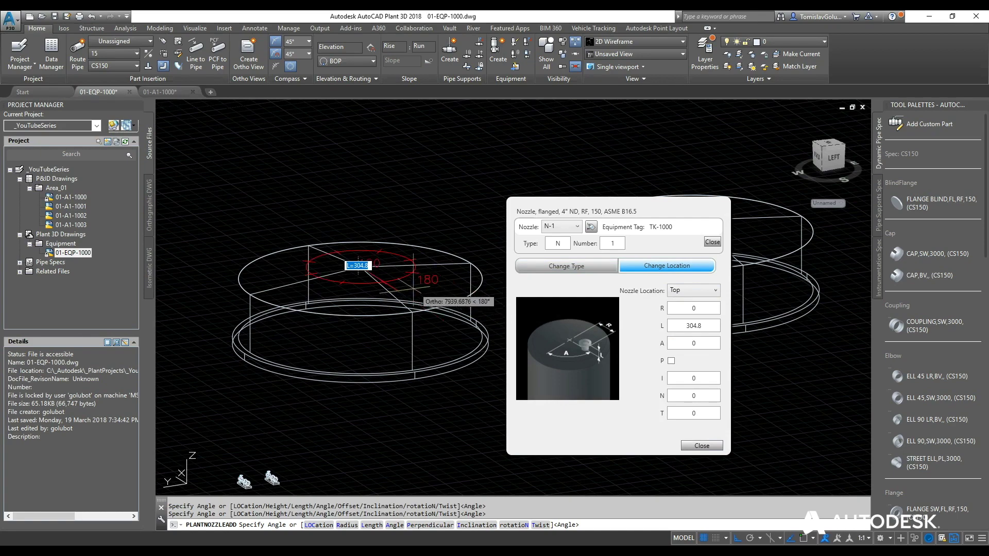
{"action": "scroll", "coordinate": [348, 305], "scroll_direction": "up", "scroll_amount": 6}
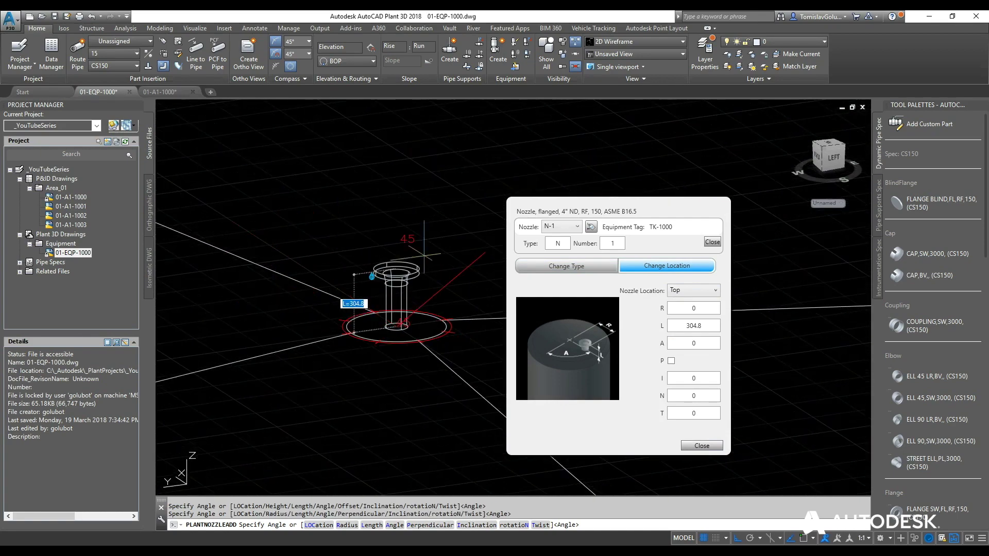
{"action": "double_click", "coordinate": [705, 307]}
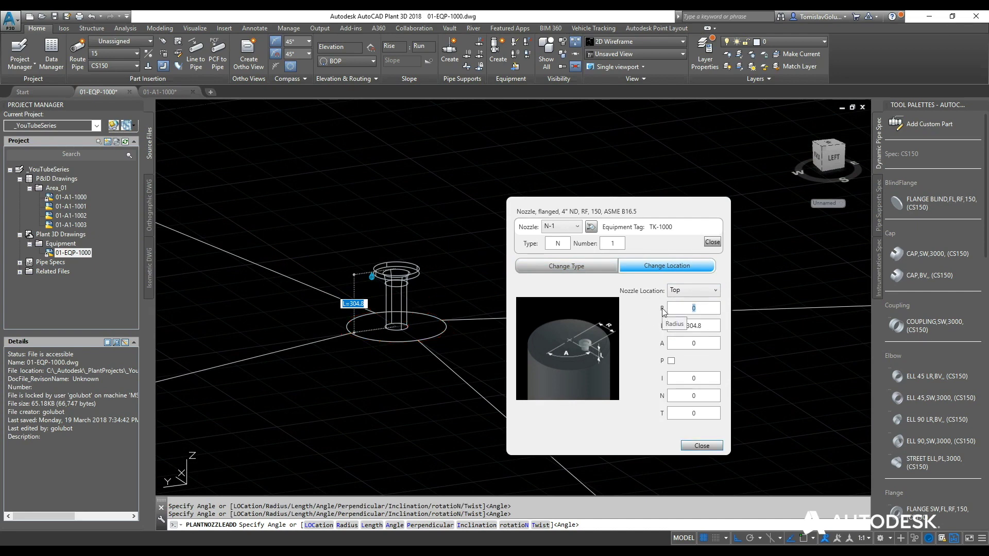
{"action": "double_click", "coordinate": [707, 329]}
{"action": "type", "text": "300"}
{"action": "left_click", "coordinate": [699, 341]}
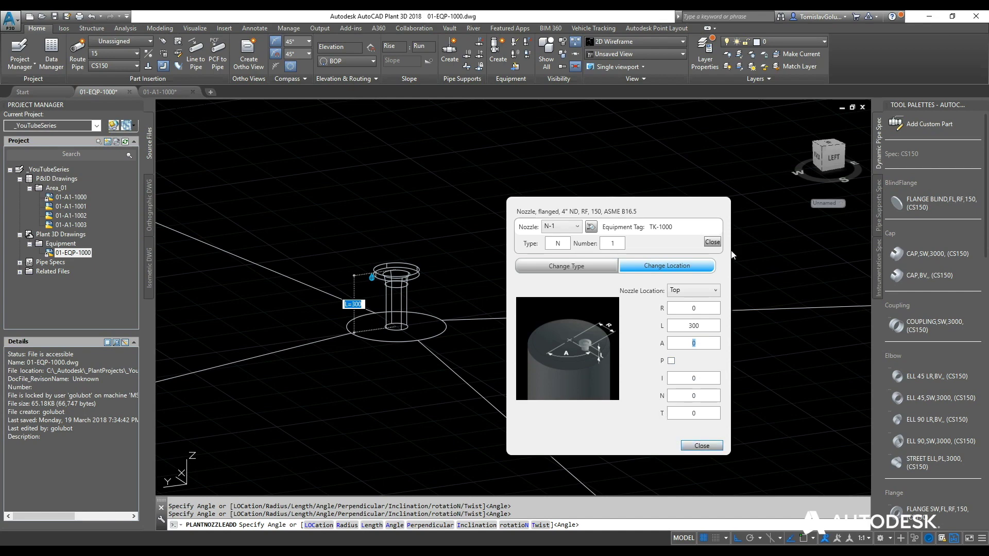
Finish nozzle N-1 and start a second nozzle using the 6" RF class 150 flanged type.
{"action": "left_click", "coordinate": [701, 445]}
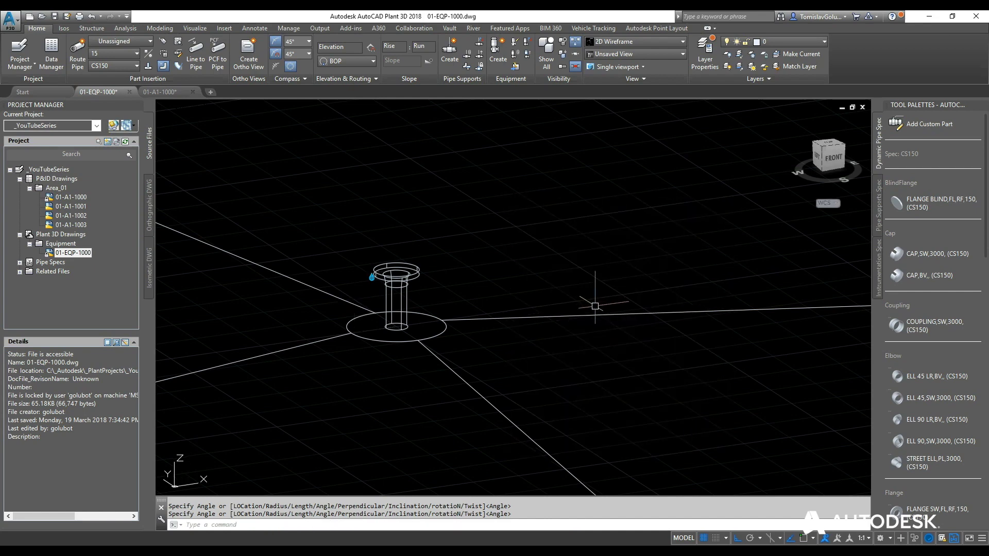
{"action": "scroll", "coordinate": [566, 301], "scroll_direction": "down", "scroll_amount": 5}
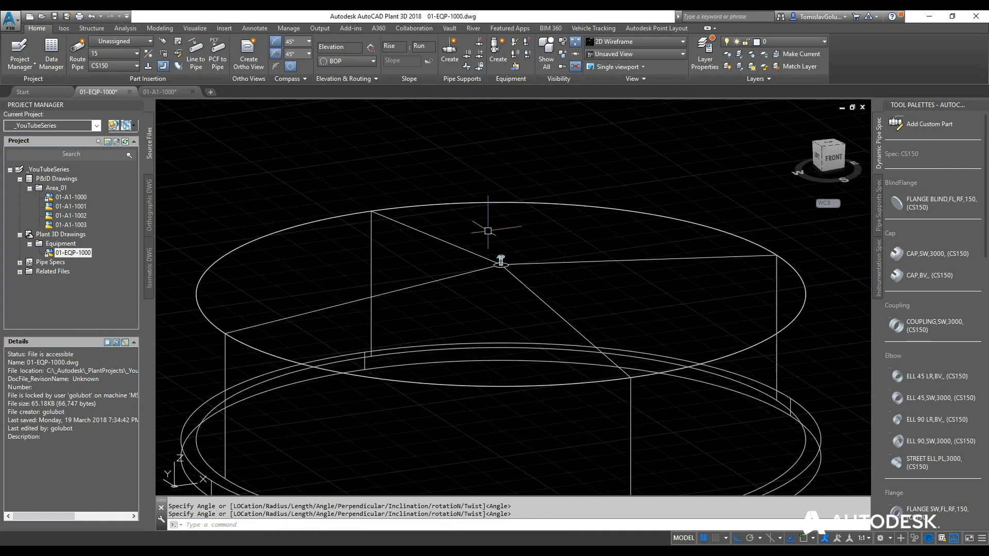
{"action": "left_click", "coordinate": [537, 294]}
{"action": "right_click", "coordinate": [539, 293]}
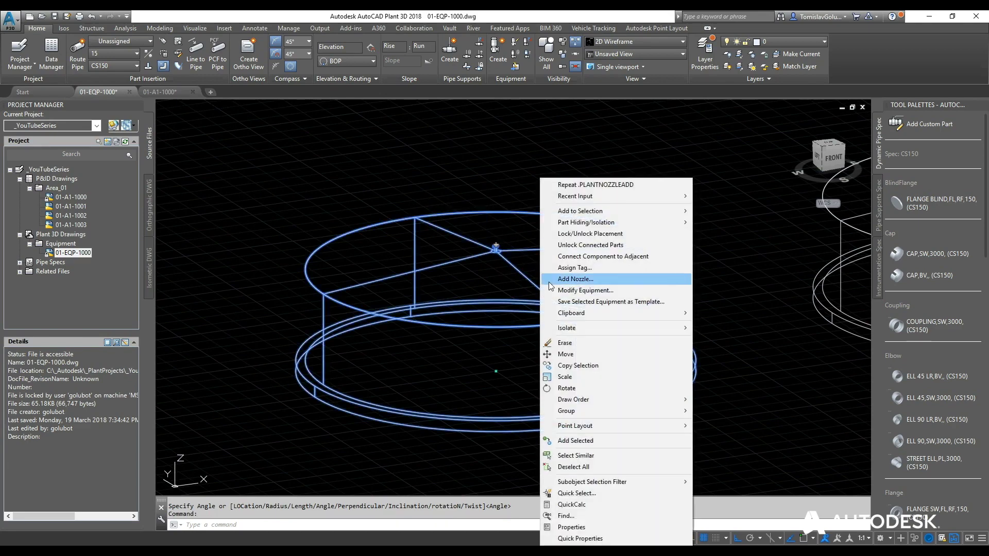
{"action": "left_click", "coordinate": [550, 285]}
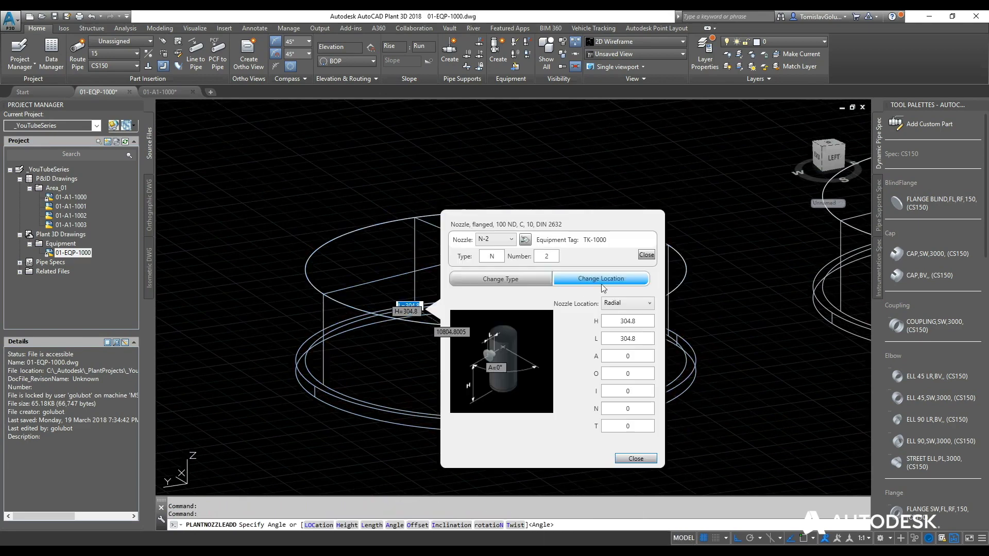
{"action": "left_click", "coordinate": [530, 279]}
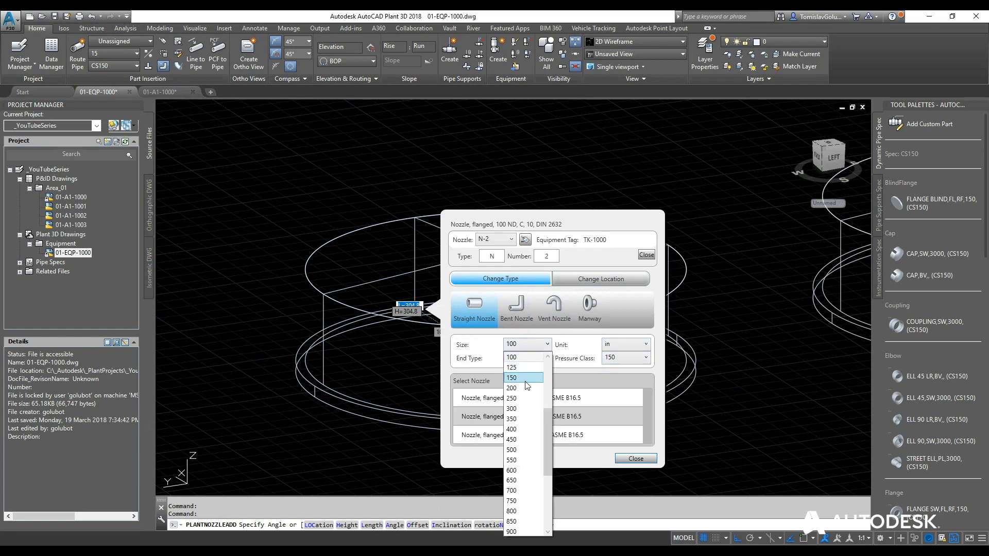
{"action": "left_click", "coordinate": [527, 381]}
{"action": "left_click", "coordinate": [571, 412]}
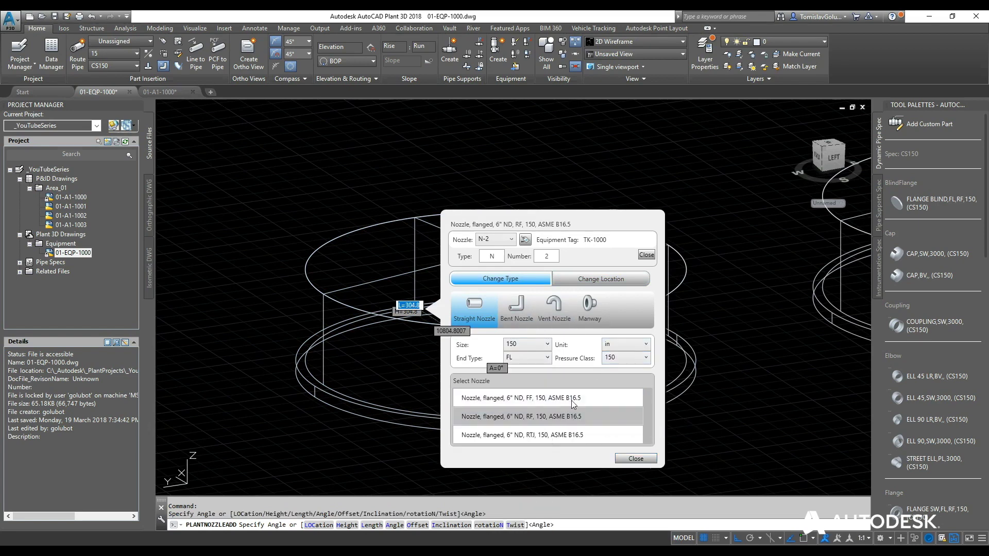
Set nozzle N-2's location to height 700, length 300, angle 180 and accept placement.
{"action": "left_click", "coordinate": [600, 279]}
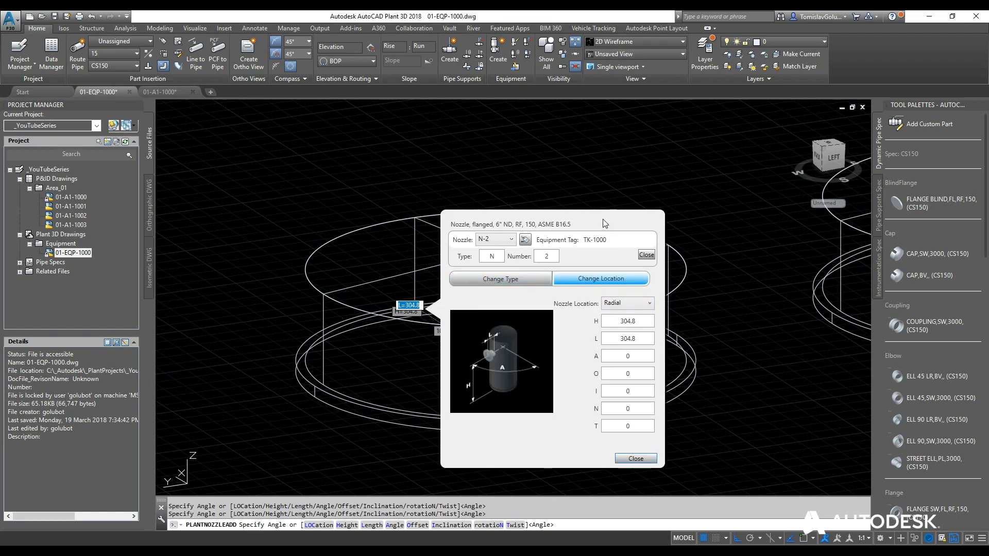
{"action": "left_click_drag", "start_coordinate": [605, 223], "coordinate": [751, 161]}
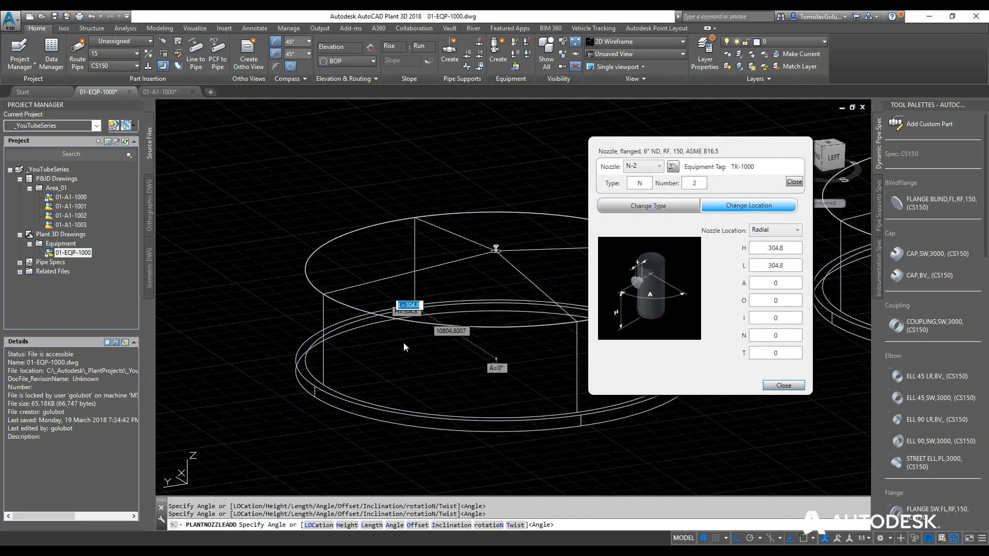
{"action": "scroll", "coordinate": [403, 326], "scroll_direction": "up", "scroll_amount": 4}
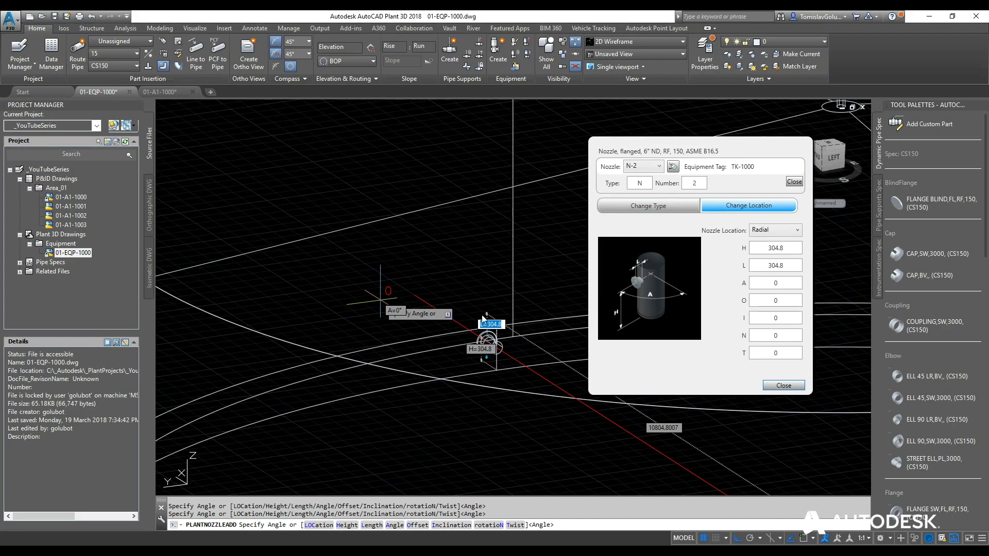
{"action": "double_click", "coordinate": [767, 248]}
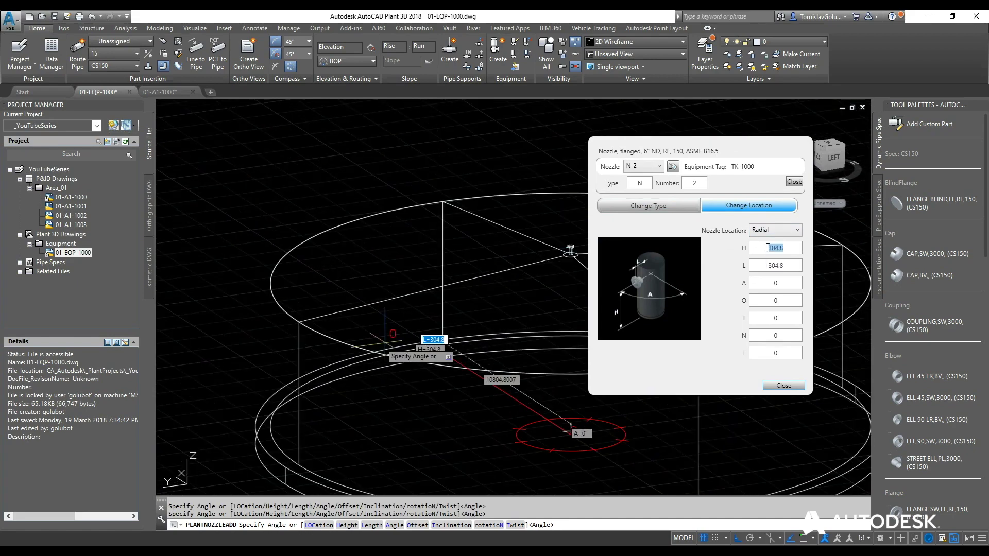
{"action": "double_click", "coordinate": [768, 265]}
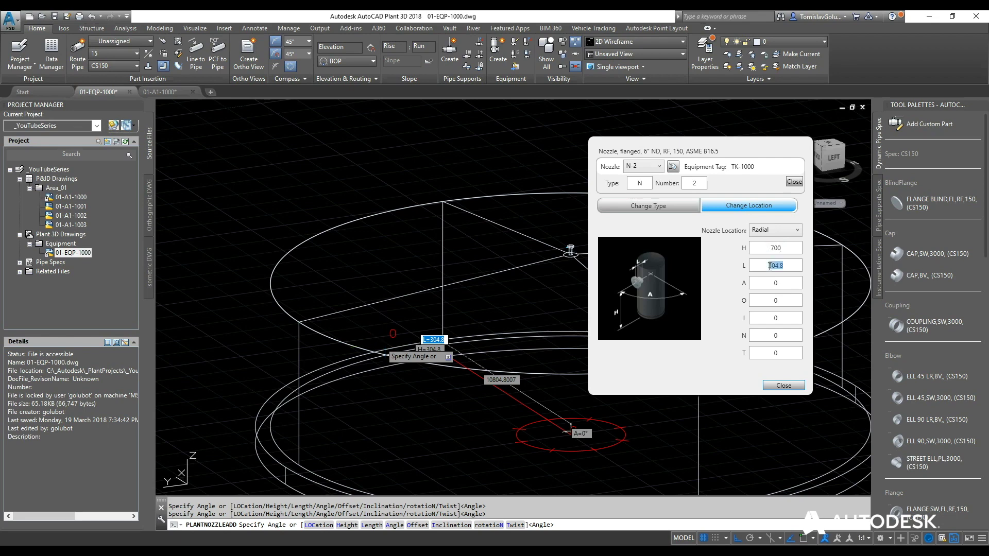
{"action": "double_click", "coordinate": [770, 282]}
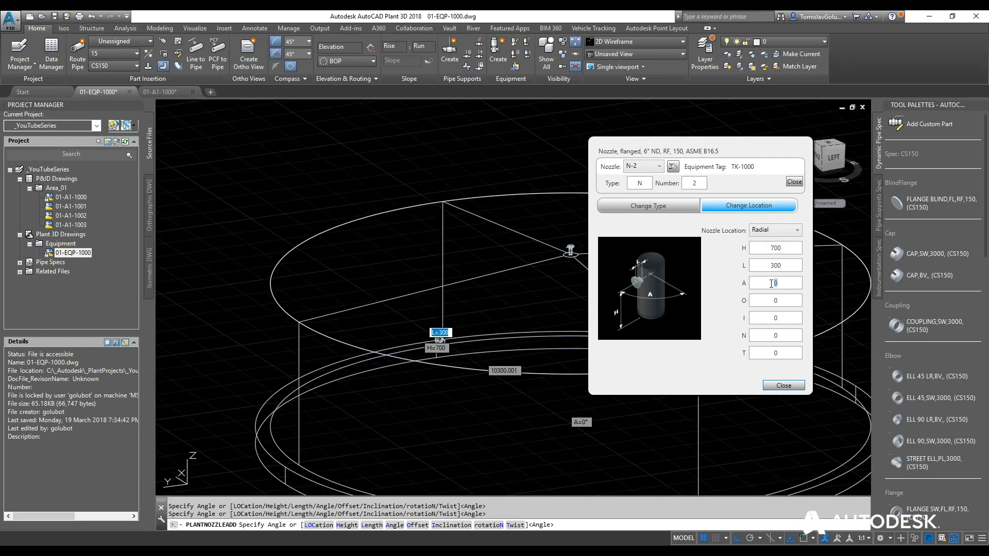
{"action": "type", "text": "180"}
{"action": "left_click", "coordinate": [769, 302]}
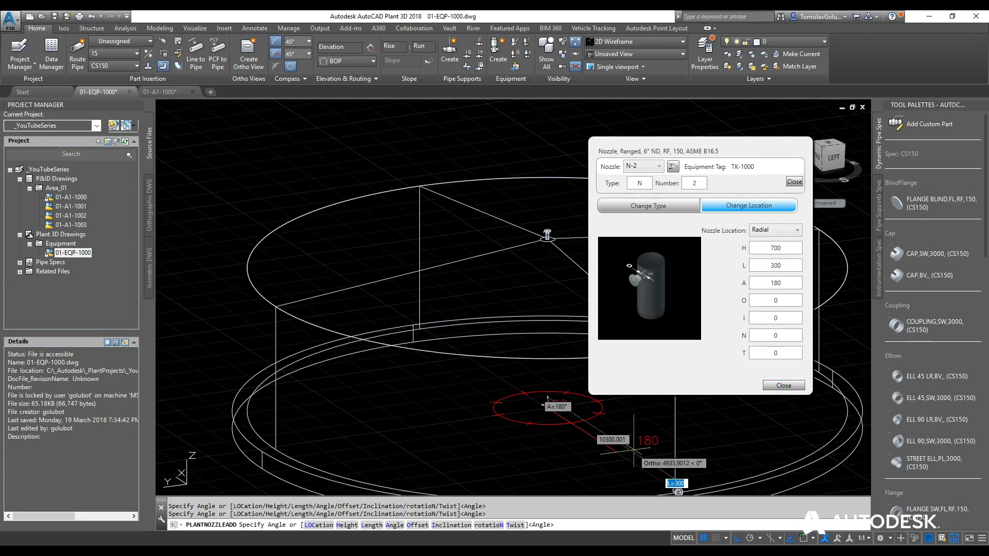
{"action": "right_click", "coordinate": [489, 397]}
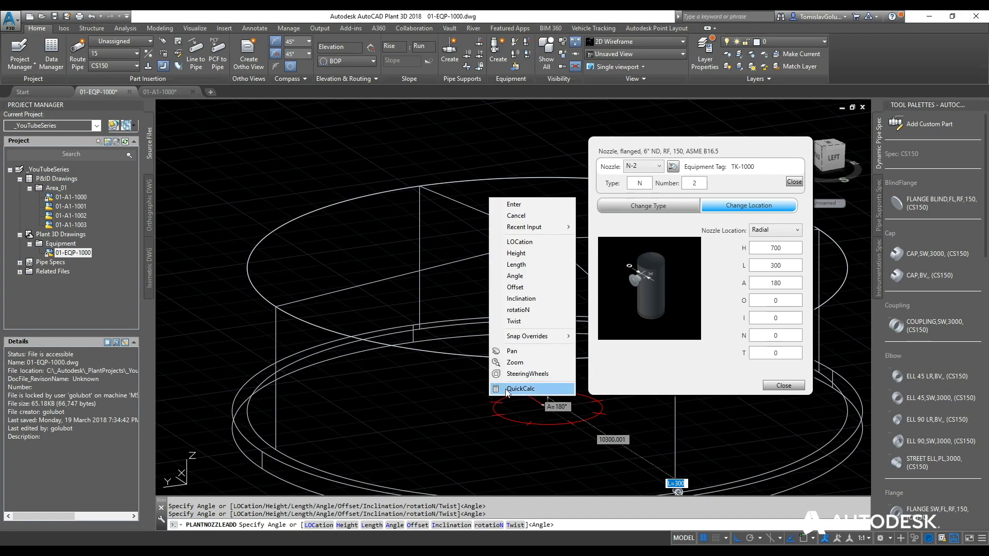
{"action": "left_click", "coordinate": [552, 206]}
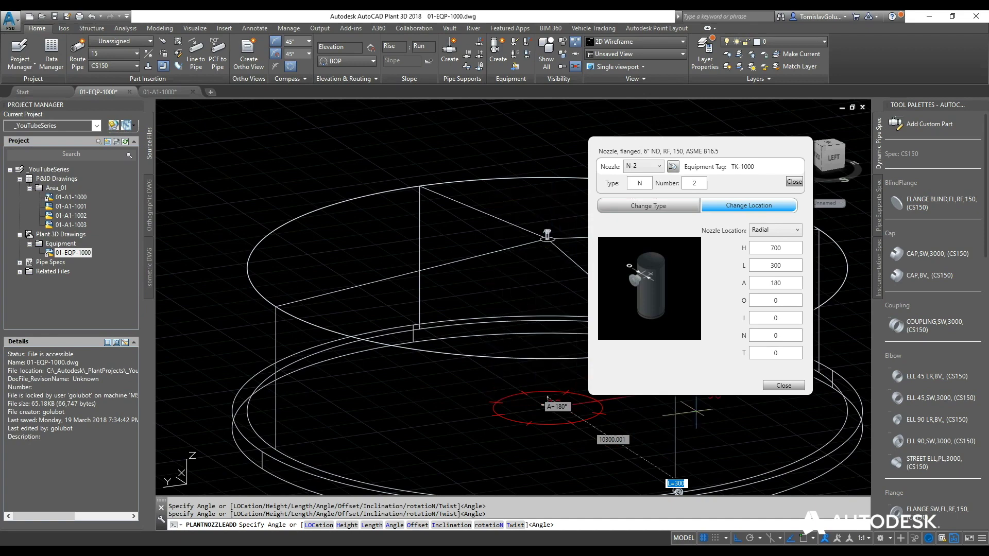
Close the nozzle dialog and switch the visual style to Realistic.
{"action": "left_click", "coordinate": [783, 385]}
{"action": "scroll", "coordinate": [647, 441], "scroll_direction": "down", "scroll_amount": 2}
{"action": "scroll", "coordinate": [648, 439], "scroll_direction": "up", "scroll_amount": 8}
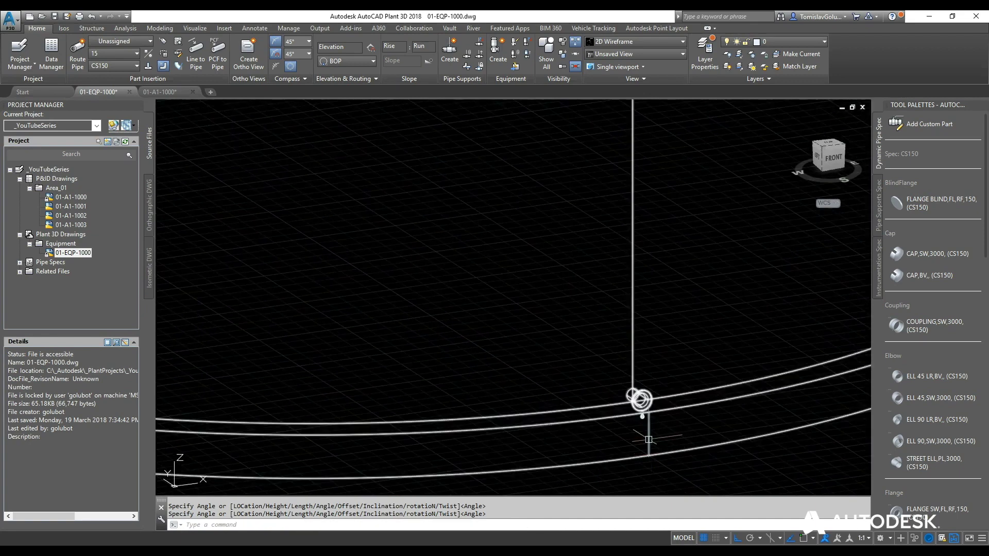
{"action": "scroll", "coordinate": [630, 397], "scroll_direction": "down", "scroll_amount": 5}
{"action": "middle_click_drag", "start_coordinate": [631, 386], "coordinate": [418, 183], "text": "shift"}
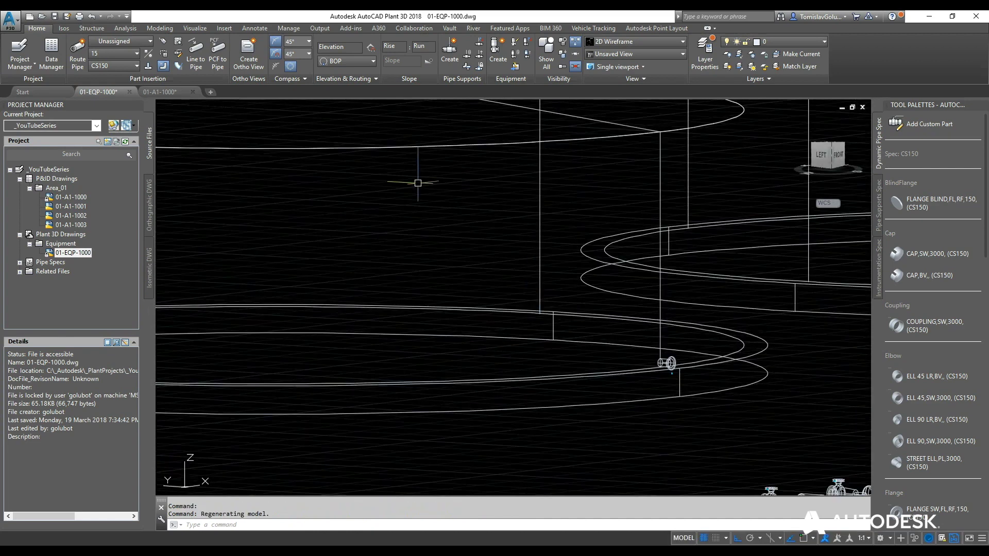
{"action": "left_click", "coordinate": [221, 106]}
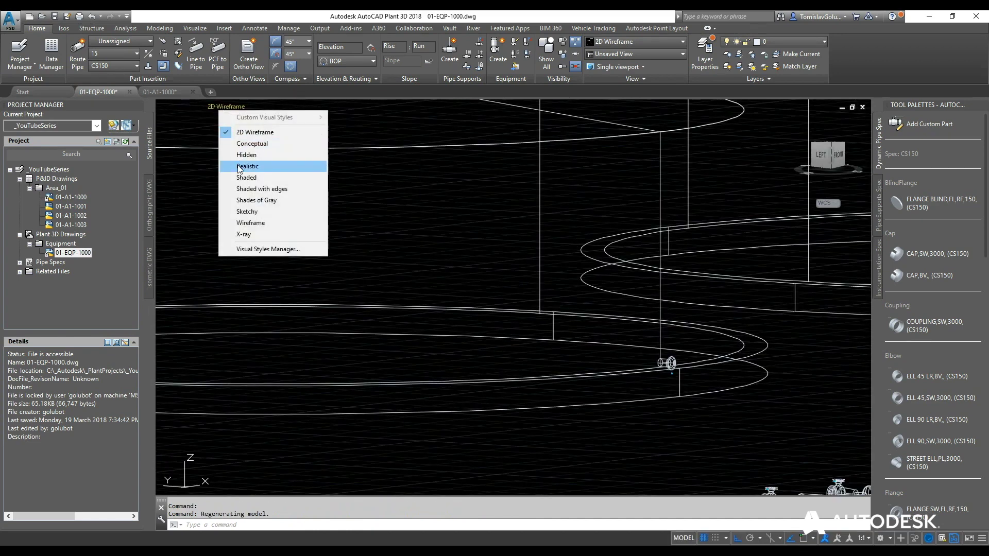
{"action": "left_click", "coordinate": [239, 166]}
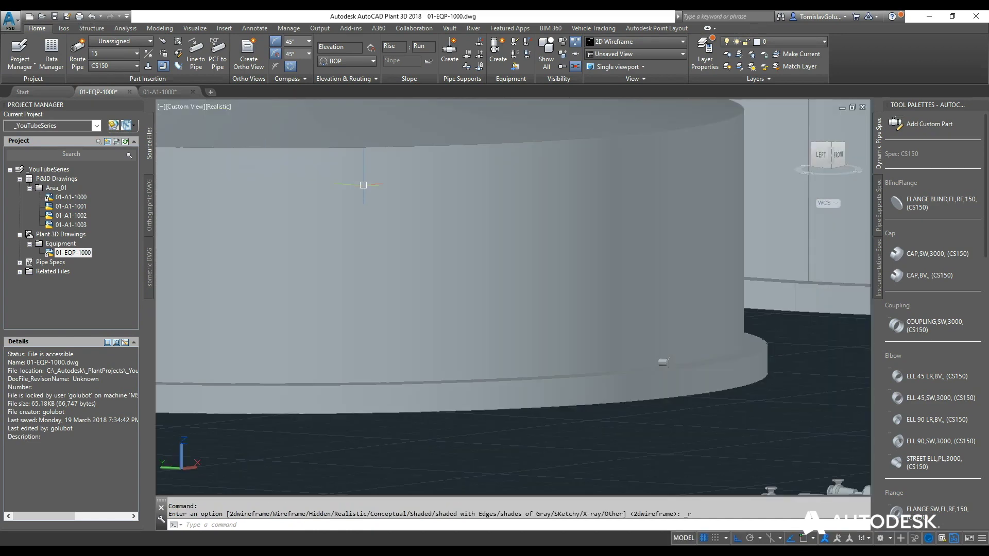
From the left view, edit nozzle N-2's location height from 700 to 750.
{"action": "left_click", "coordinate": [812, 157]}
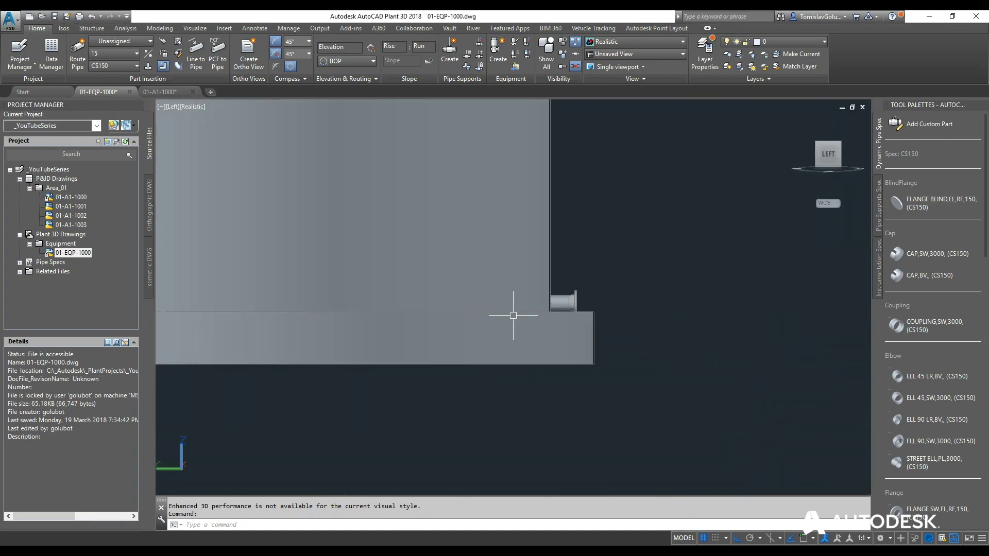
{"action": "scroll", "coordinate": [512, 315], "scroll_direction": "up", "scroll_amount": 5}
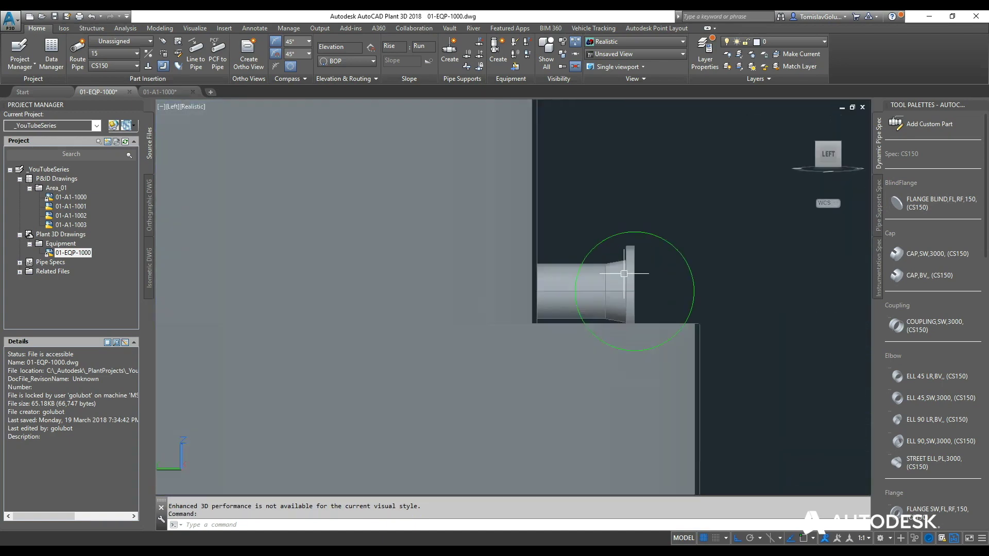
{"action": "scroll", "coordinate": [641, 284], "scroll_direction": "up", "scroll_amount": 2}
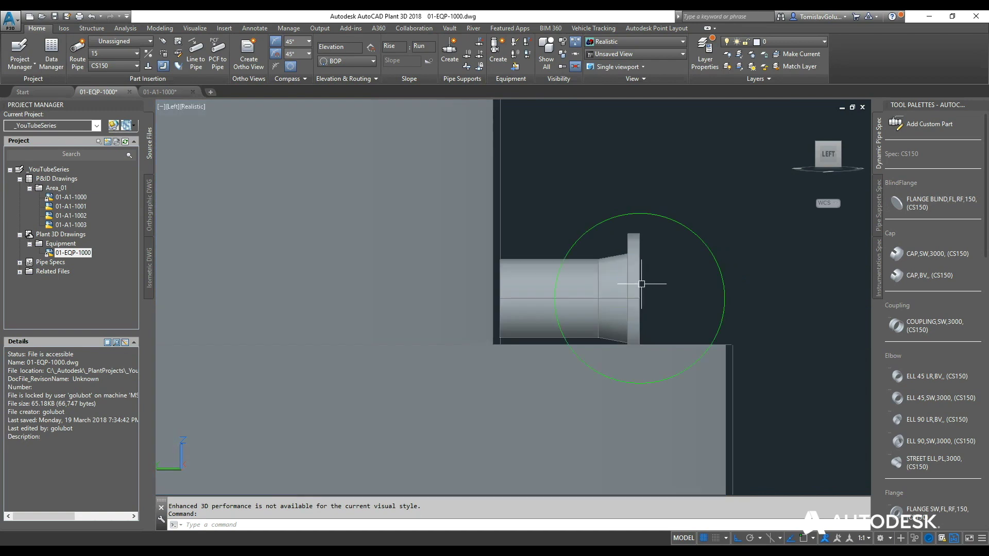
{"action": "left_click", "coordinate": [641, 284]}
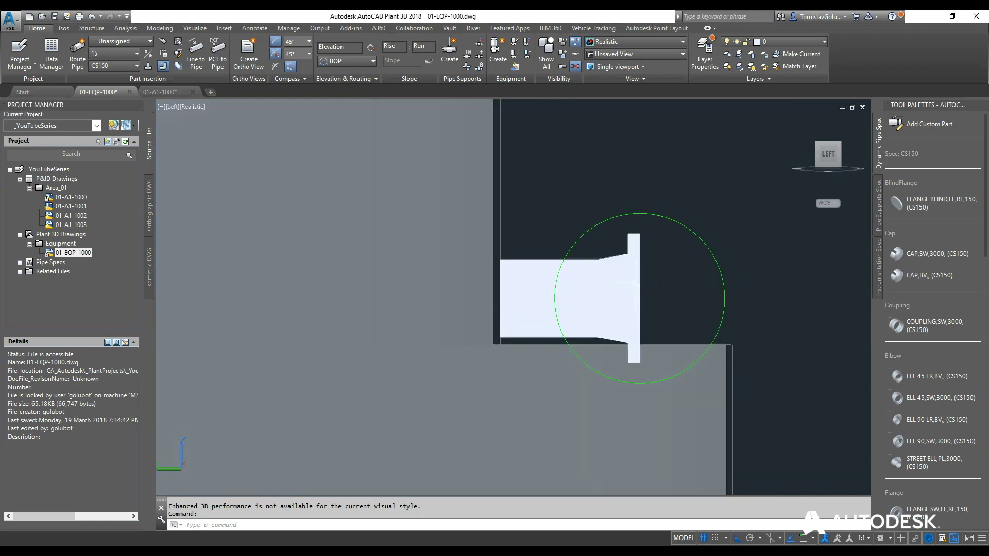
{"action": "left_click", "coordinate": [656, 334]}
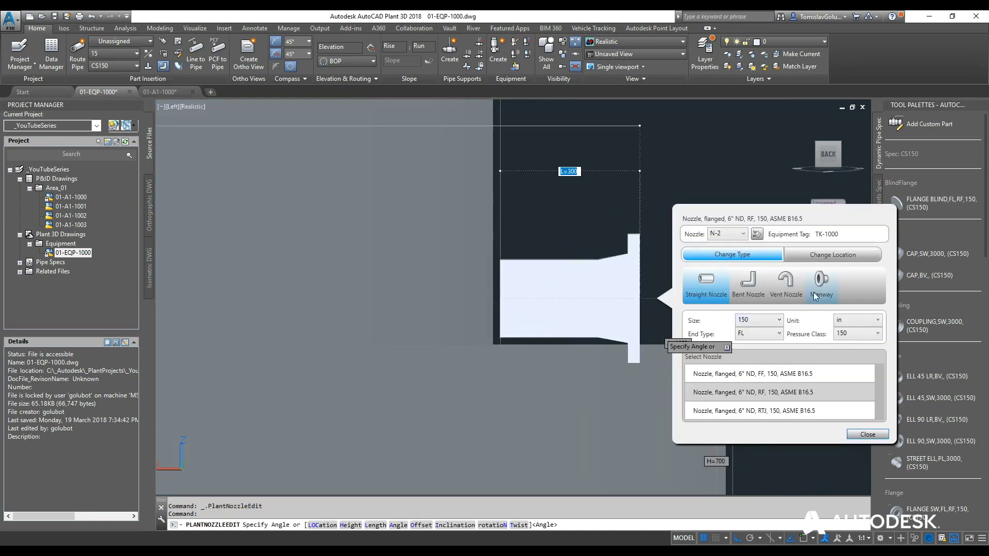
{"action": "left_click", "coordinate": [833, 256]}
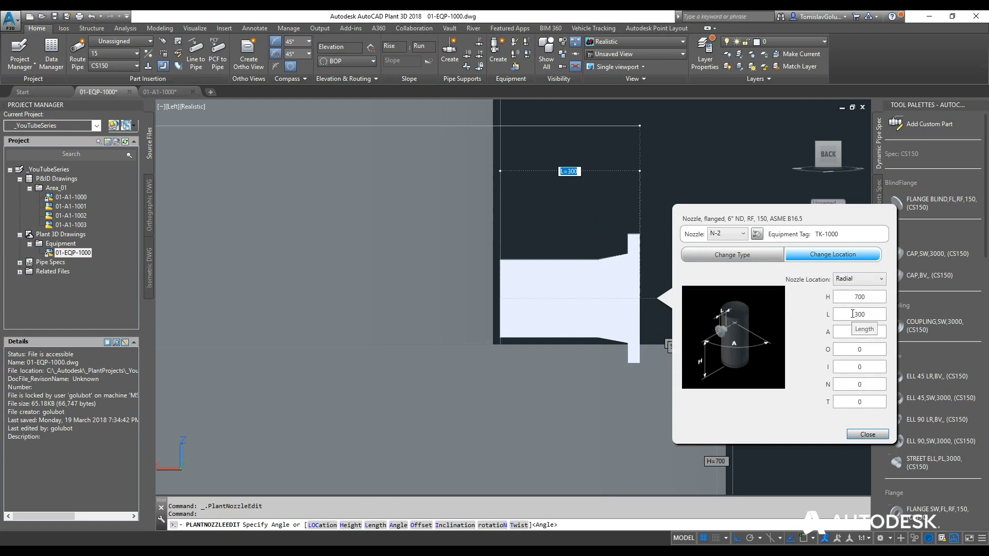
{"action": "double_click", "coordinate": [852, 314]}
{"action": "key", "text": "Tab"}
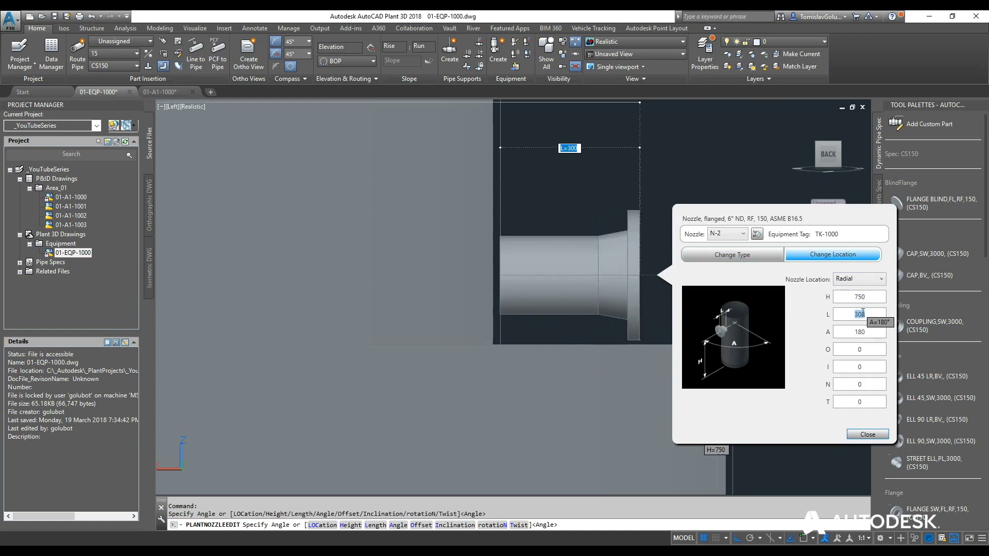
{"action": "left_click", "coordinate": [867, 434]}
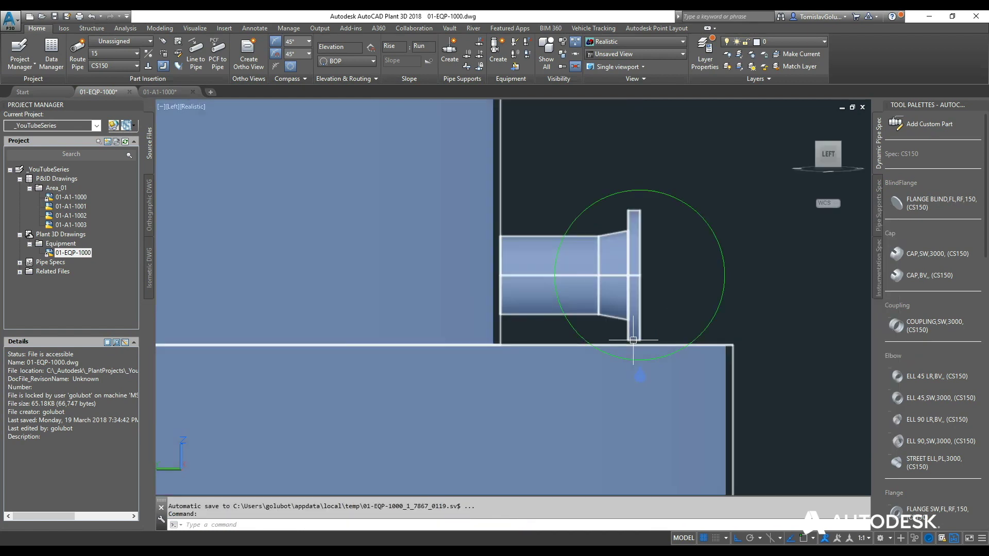
{"action": "scroll", "coordinate": [631, 363], "scroll_direction": "up", "scroll_amount": 3}
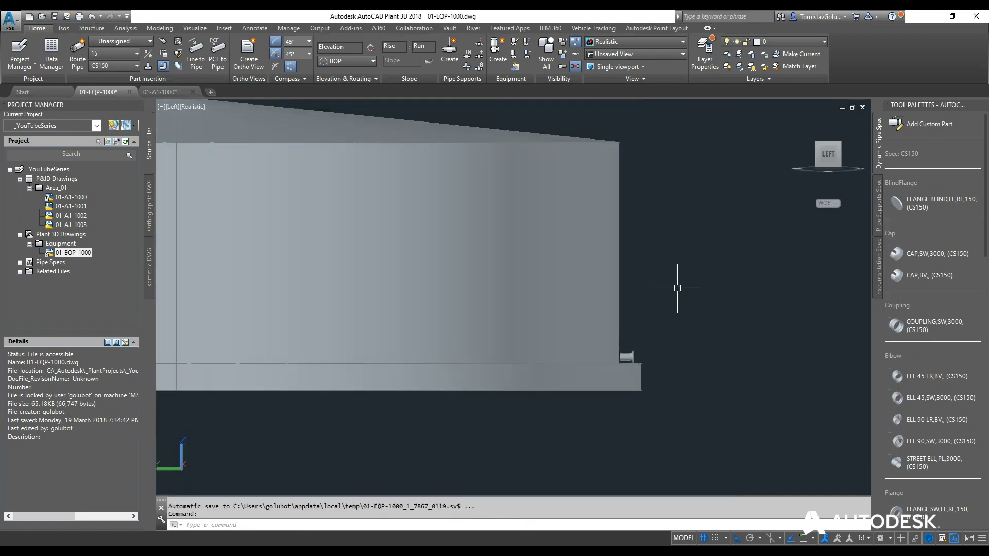
Orbit around the model and select tanks TK-1000 and TK-1001.
{"action": "middle_click_drag", "start_coordinate": [676, 282], "coordinate": [618, 317], "text": "shift"}
{"action": "scroll", "coordinate": [479, 307], "scroll_direction": "down", "scroll_amount": 8}
{"action": "scroll", "coordinate": [470, 309], "scroll_direction": "up", "scroll_amount": 2}
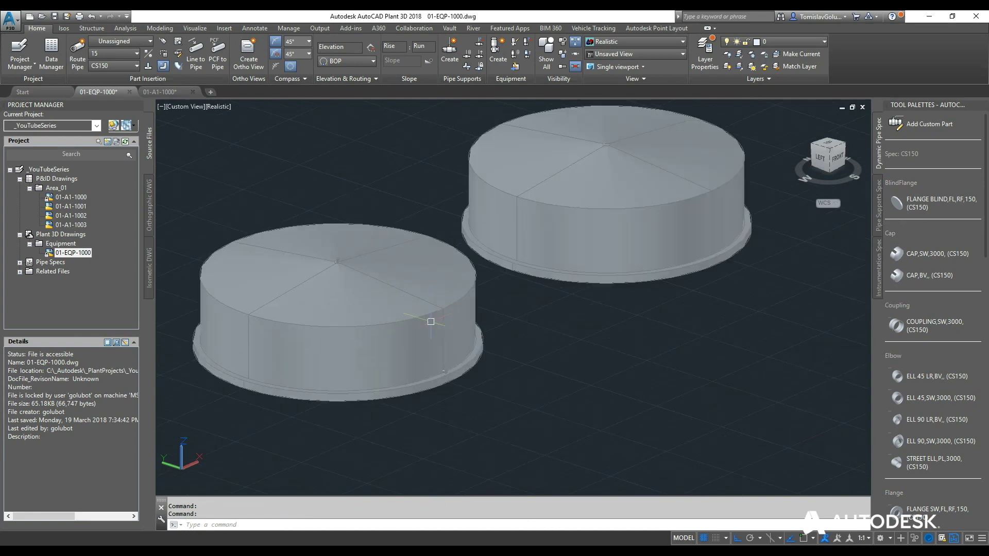
{"action": "left_click", "coordinate": [428, 322]}
{"action": "key", "text": "Escape"}
{"action": "left_click", "coordinate": [346, 378]}
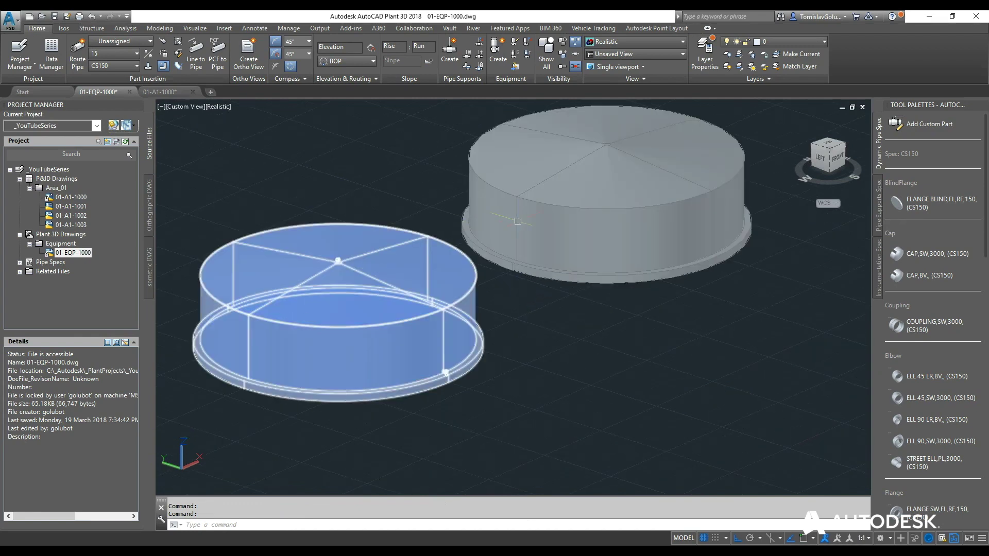
{"action": "left_click", "coordinate": [567, 217]}
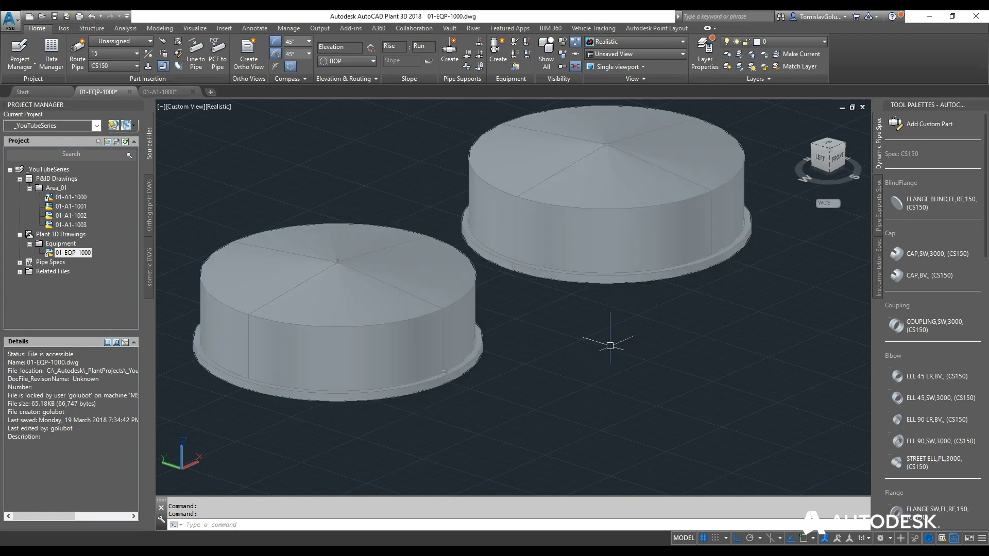
Zoom to extents and switch to the Top view of both tanks.
{"action": "scroll", "coordinate": [608, 311], "scroll_direction": "down", "scroll_amount": 3}
{"action": "type", "text": "z"}
{"action": "key", "text": "Return"}
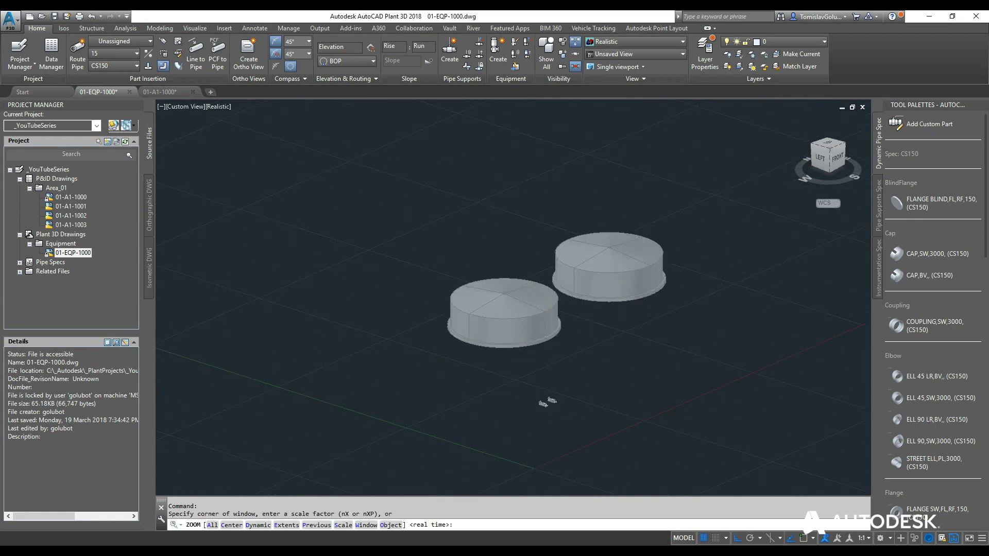
{"action": "type", "text": "e"}
{"action": "key", "text": "Return"}
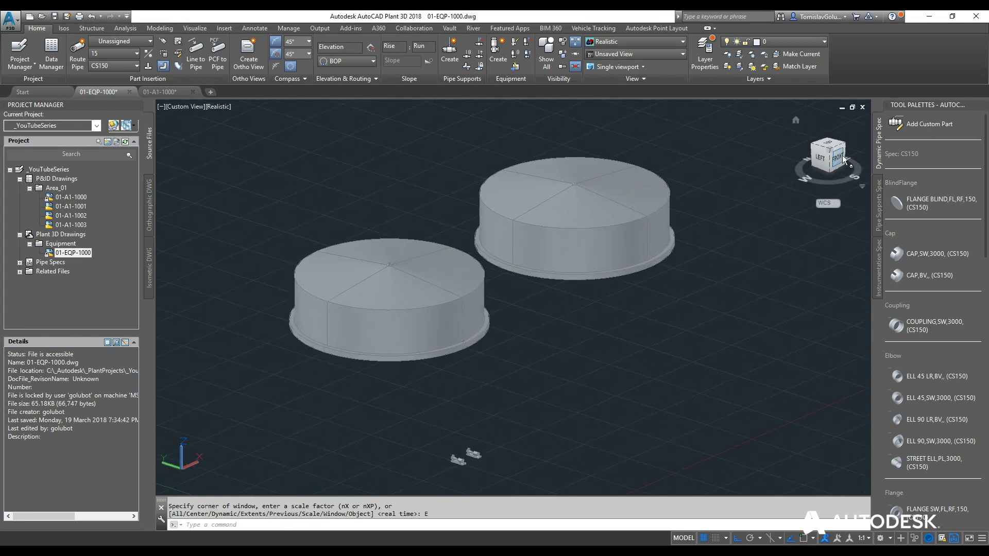
{"action": "left_click", "coordinate": [825, 146]}
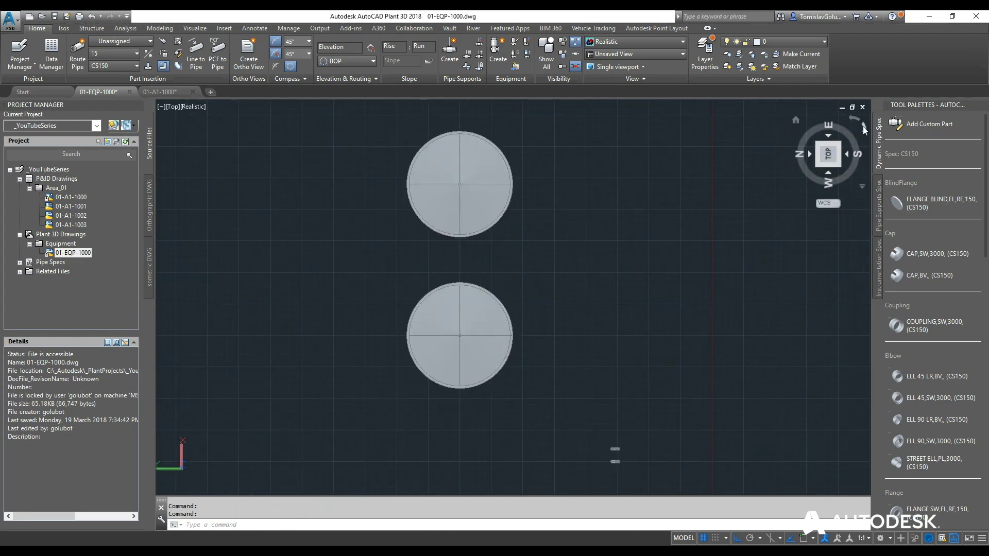
Rotate the Top view 90° and zoom to extents so both tanks fit.
{"action": "left_click", "coordinate": [863, 127]}
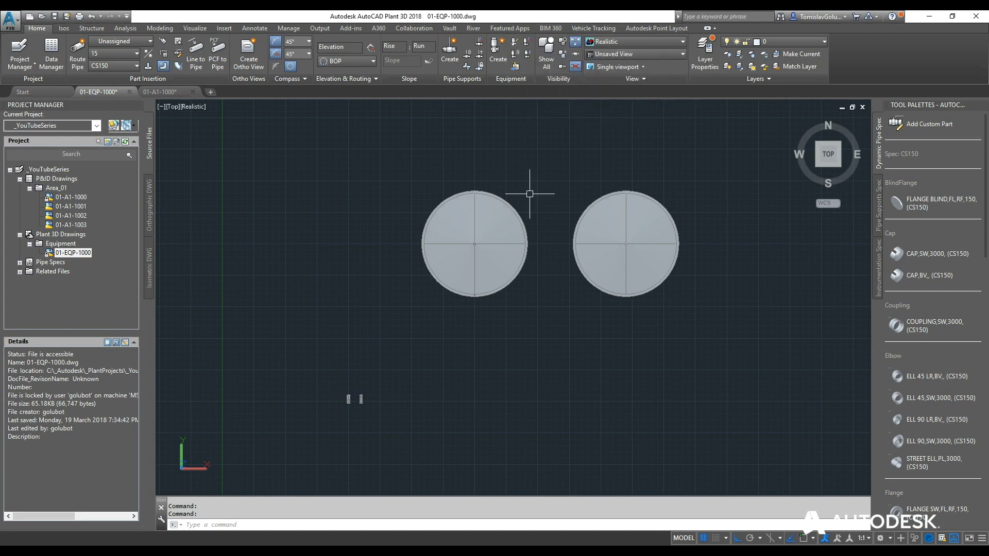
{"action": "key", "text": "z"}
{"action": "key", "text": "Return"}
{"action": "key", "text": "Return"}
{"action": "left_click_drag", "start_coordinate": [592, 274], "coordinate": [558, 264]}
{"action": "type", "text": "E"}
{"action": "key", "text": "Return"}
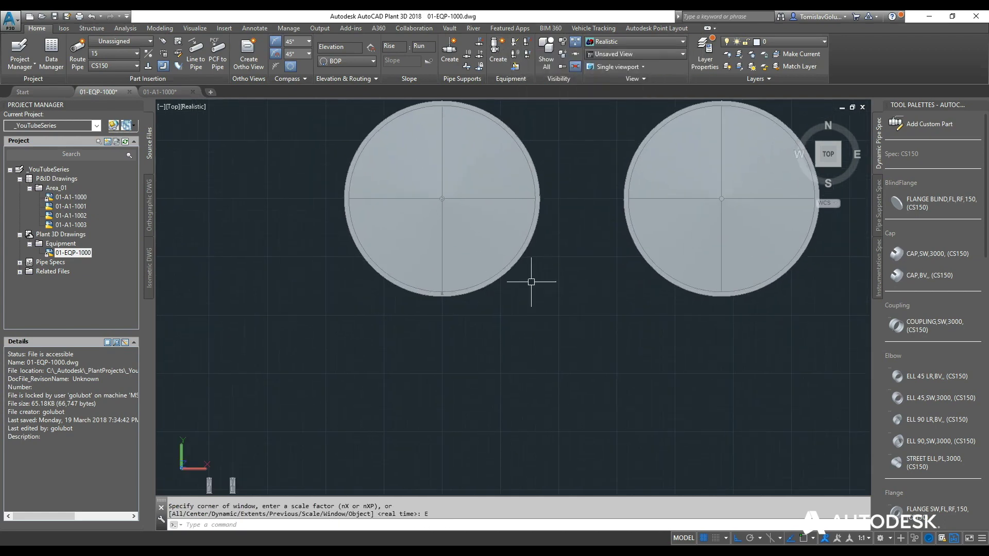
{"action": "scroll", "coordinate": [556, 310], "scroll_direction": "down", "scroll_amount": 2}
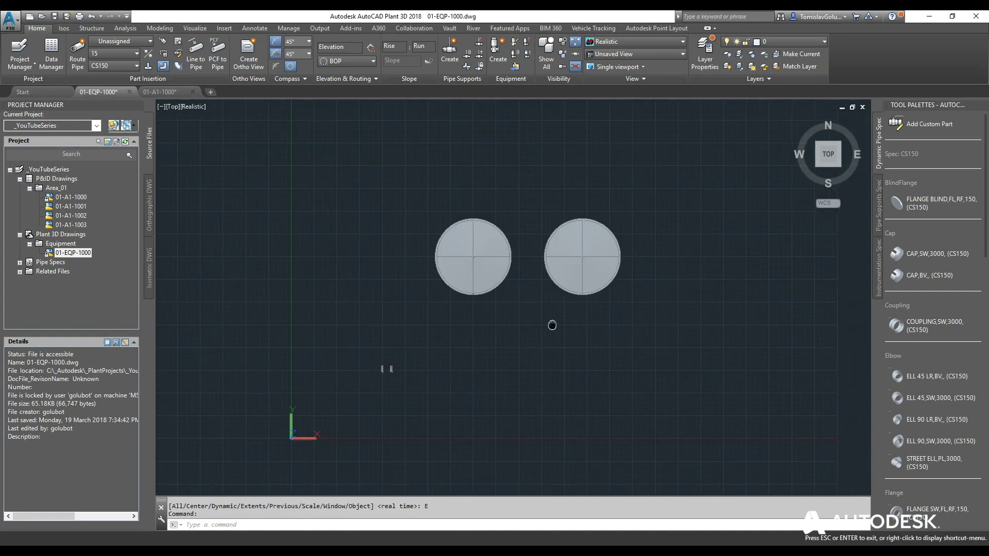